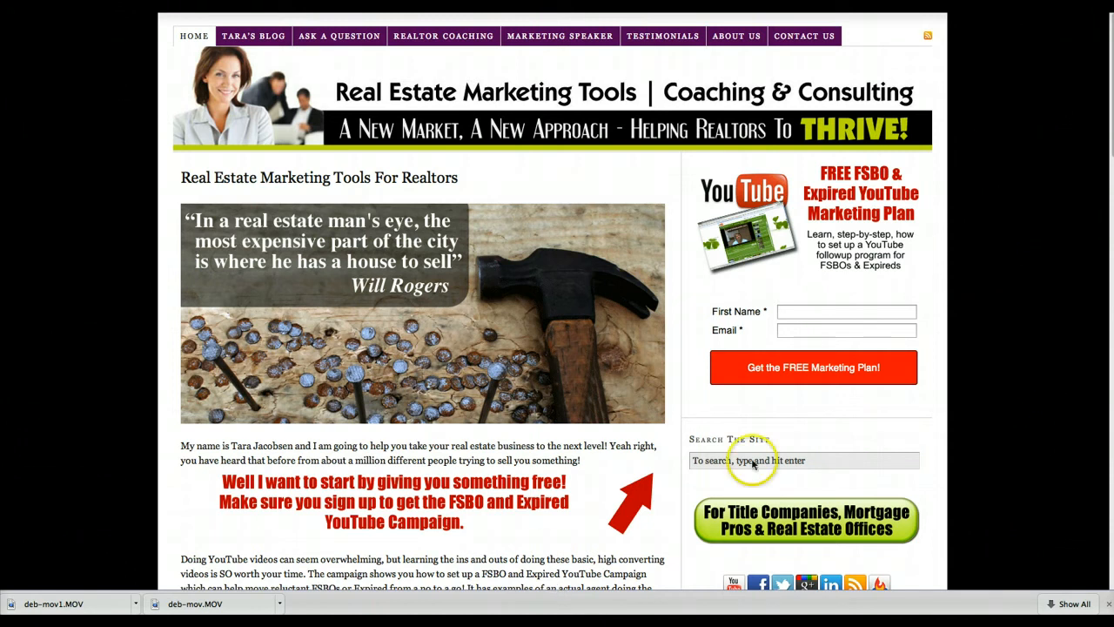
{"action": "left_click", "coordinate": [68, 179]}
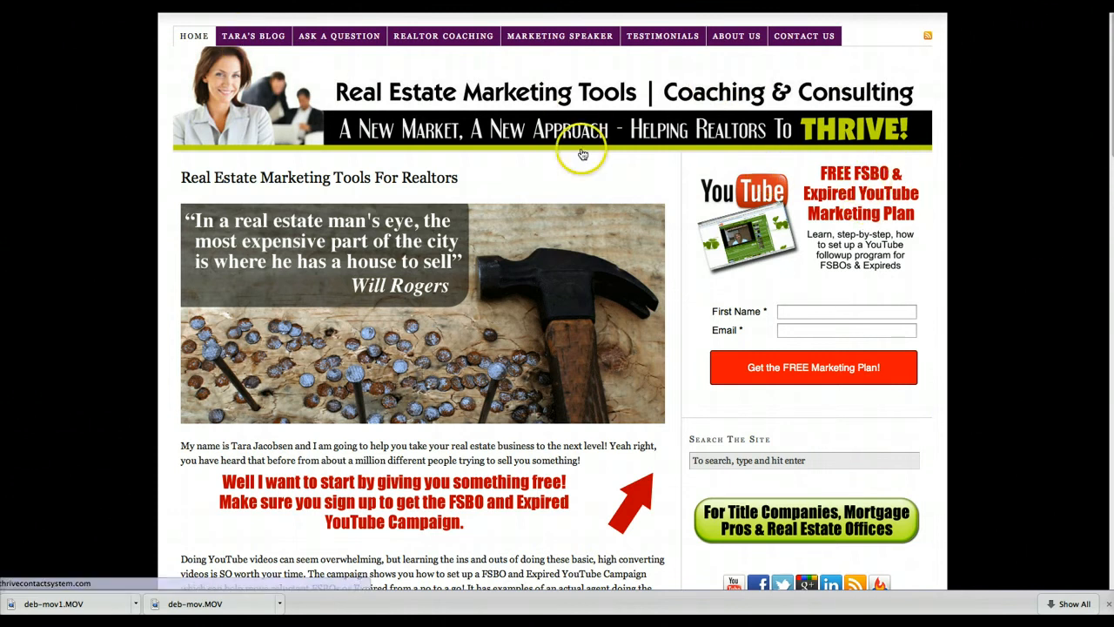
{"action": "left_click", "coordinate": [47, 197]}
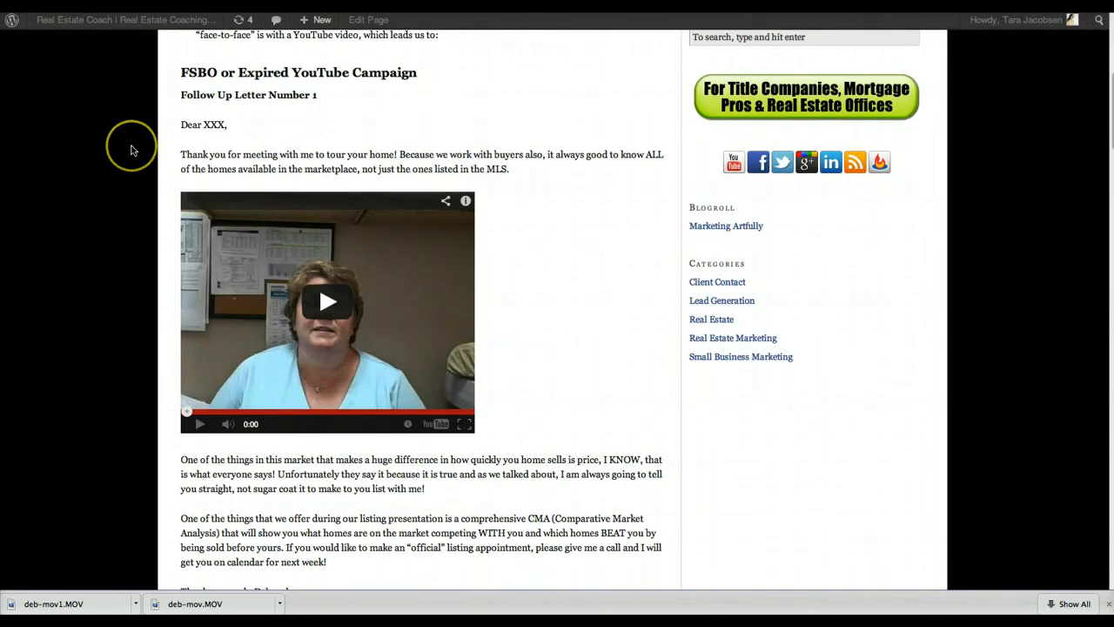
Step: Switch to Infusionsoft and add a new campaign in the Campaign Builder
{"action": "key", "text": "super+Tab"}
{"action": "key", "text": "super+Tab"}
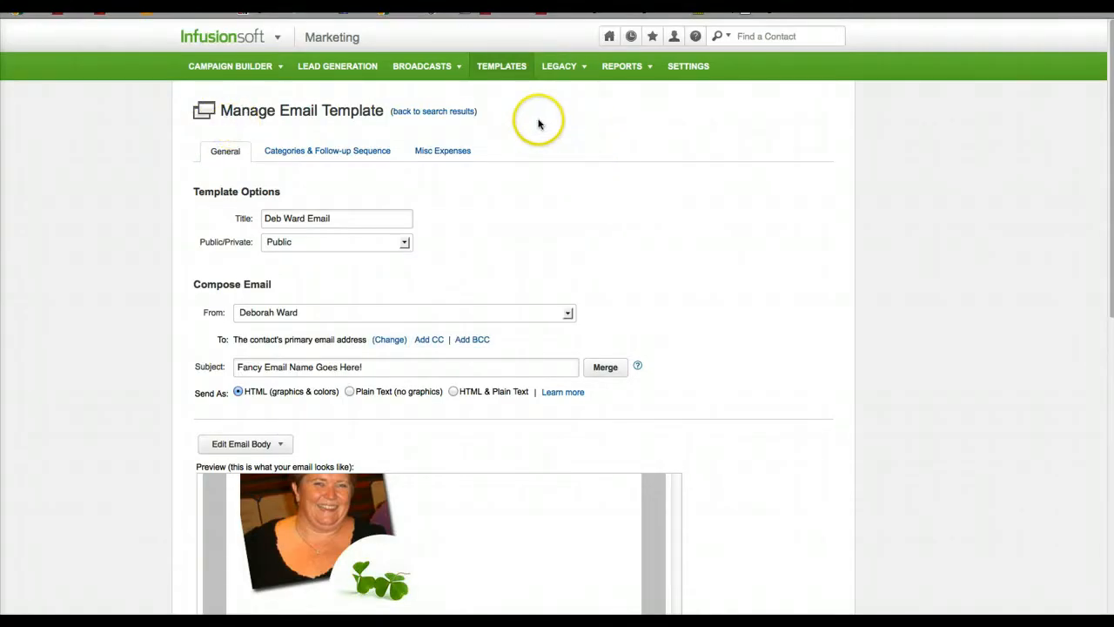
{"action": "mouse_move", "coordinate": [275, 34]}
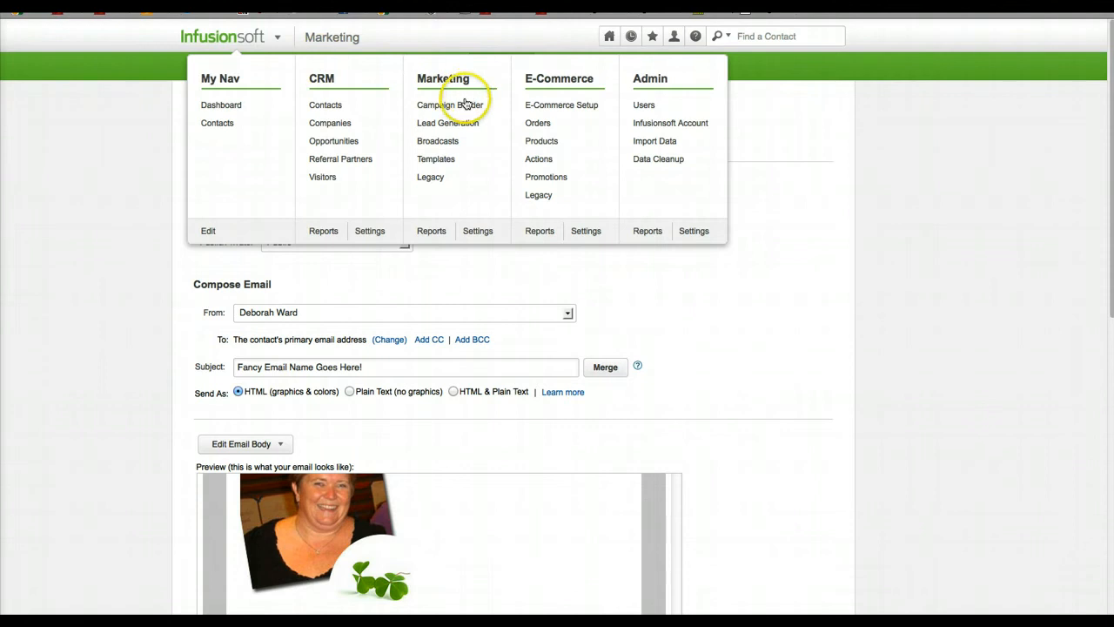
{"action": "left_click", "coordinate": [464, 104]}
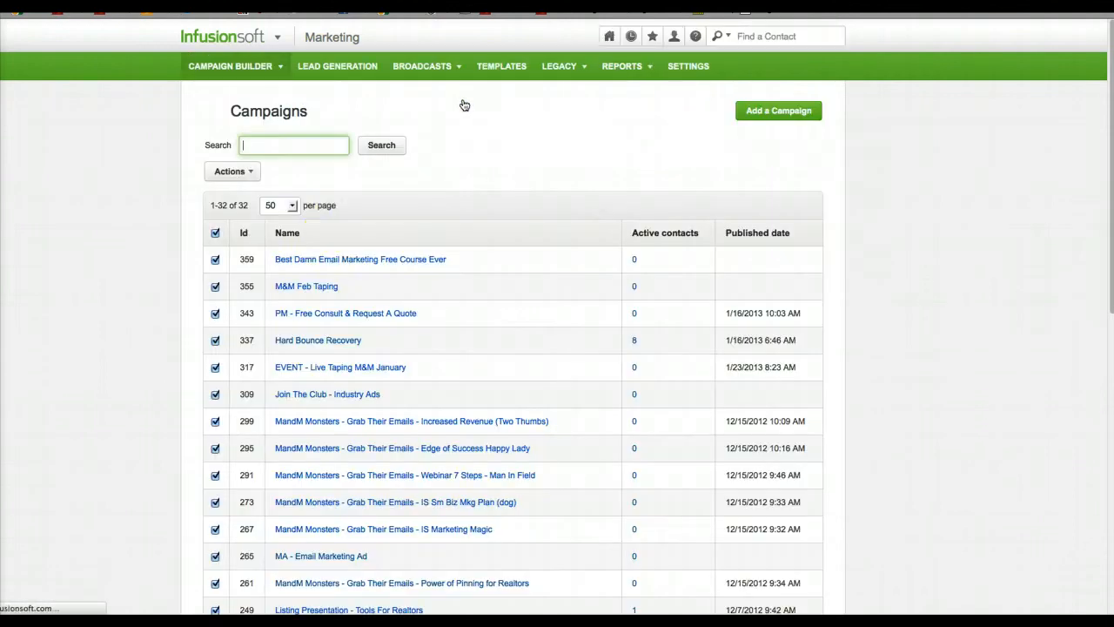
{"action": "left_click", "coordinate": [771, 119]}
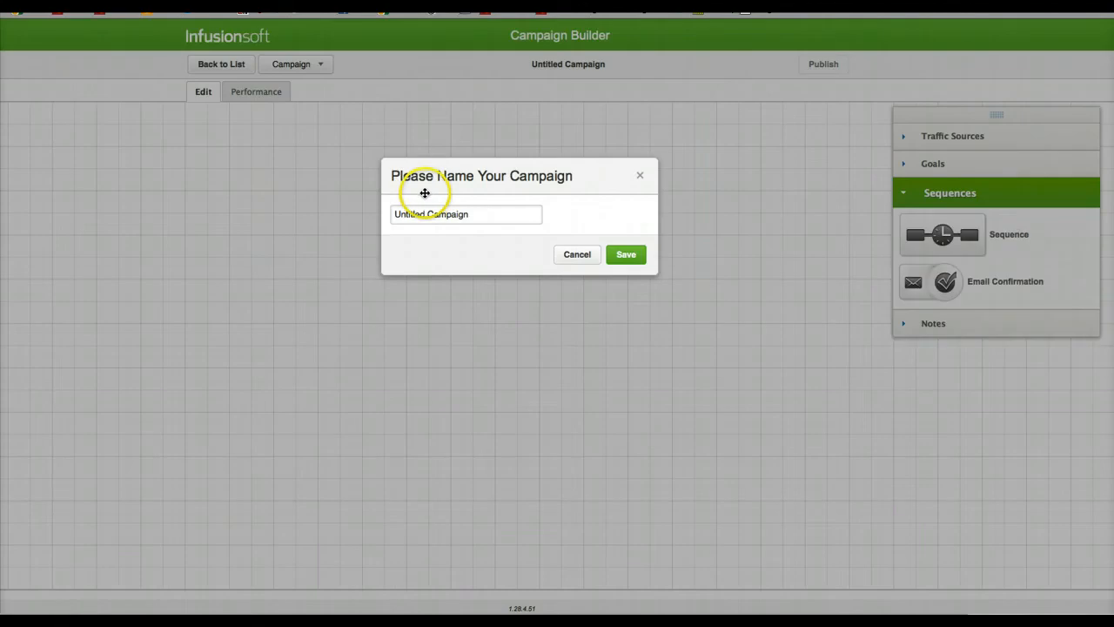
Step: Name the new campaign with the agent's first name in possessive form followed by "Followup FSBOs" and save it
{"action": "left_click", "coordinate": [430, 214]}
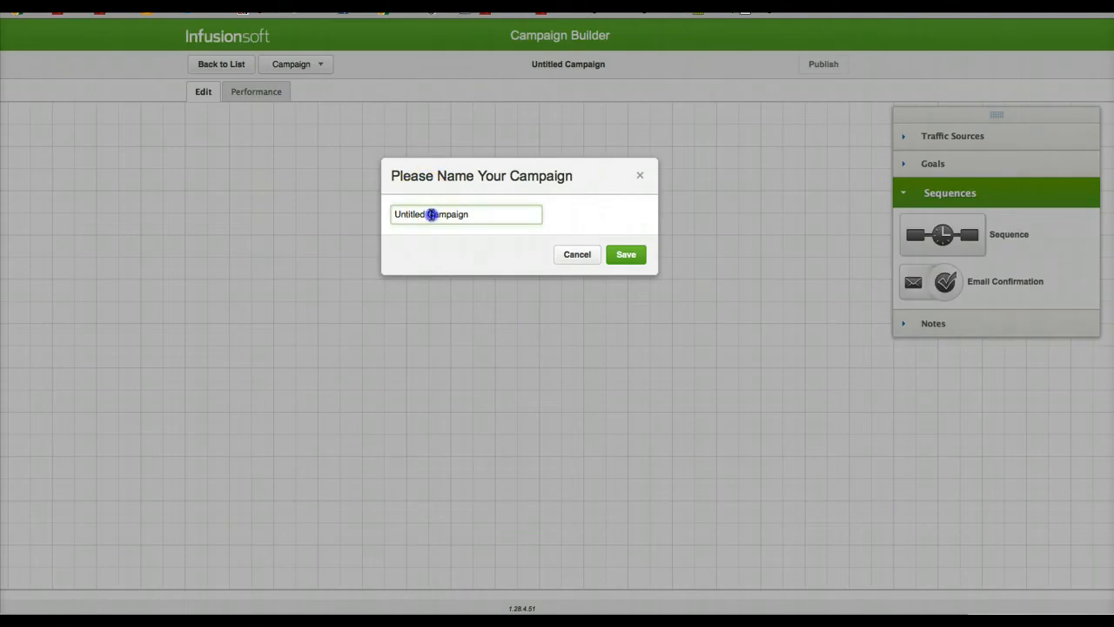
{"action": "triple_click", "coordinate": [430, 214]}
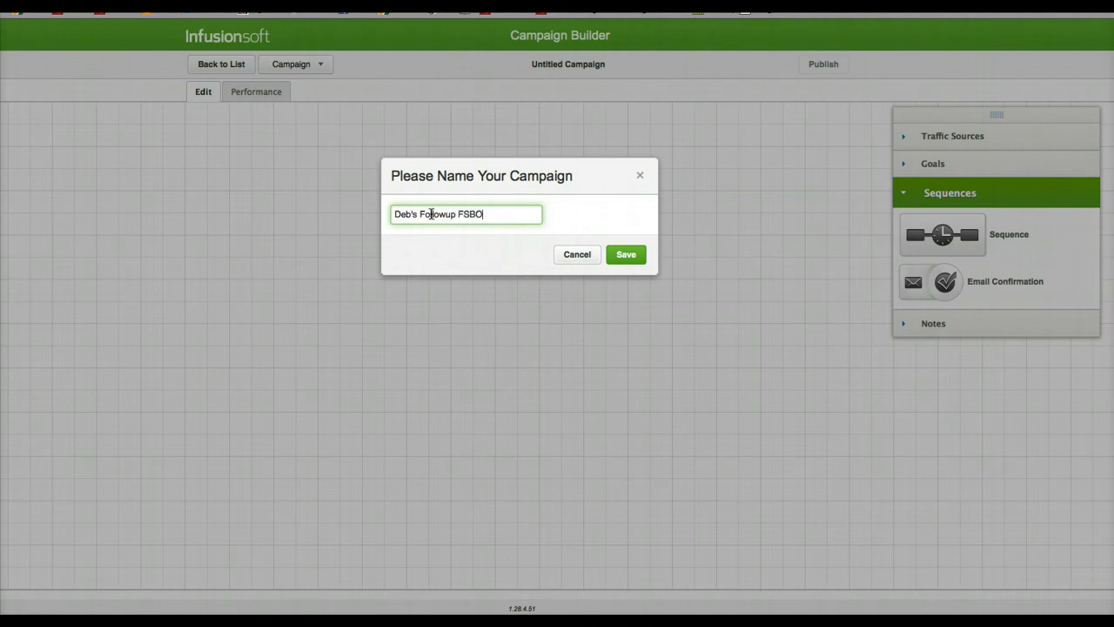
{"action": "left_click", "coordinate": [636, 250]}
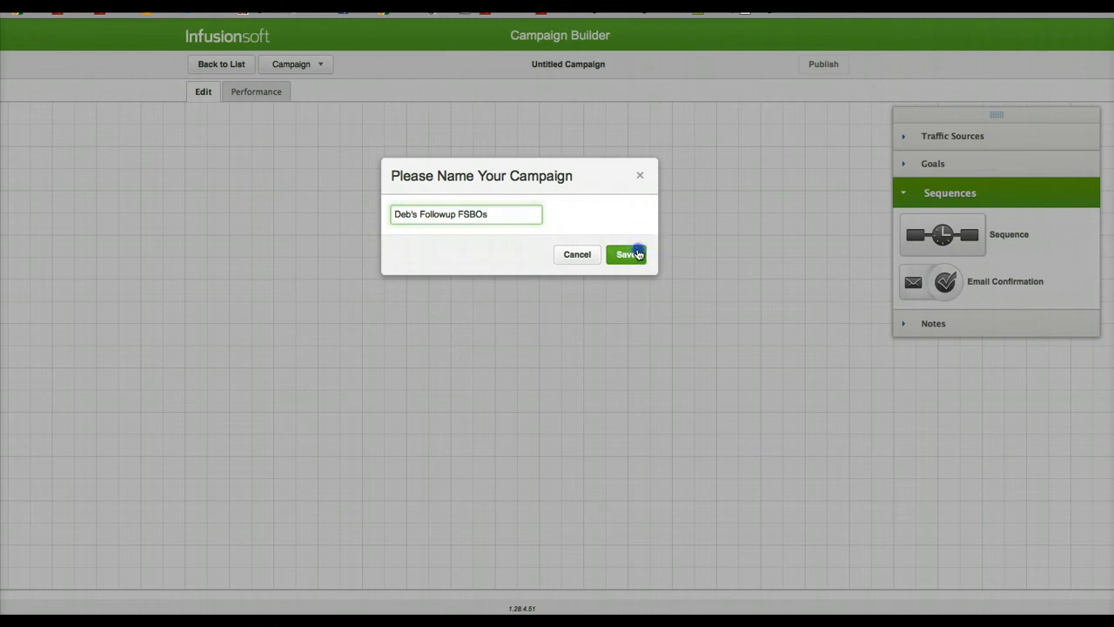
Step: Place Blog, Twitter and YouTube traffic sources on the campaign canvas, stacked in one evenly spaced vertical column
{"action": "left_click", "coordinate": [946, 136]}
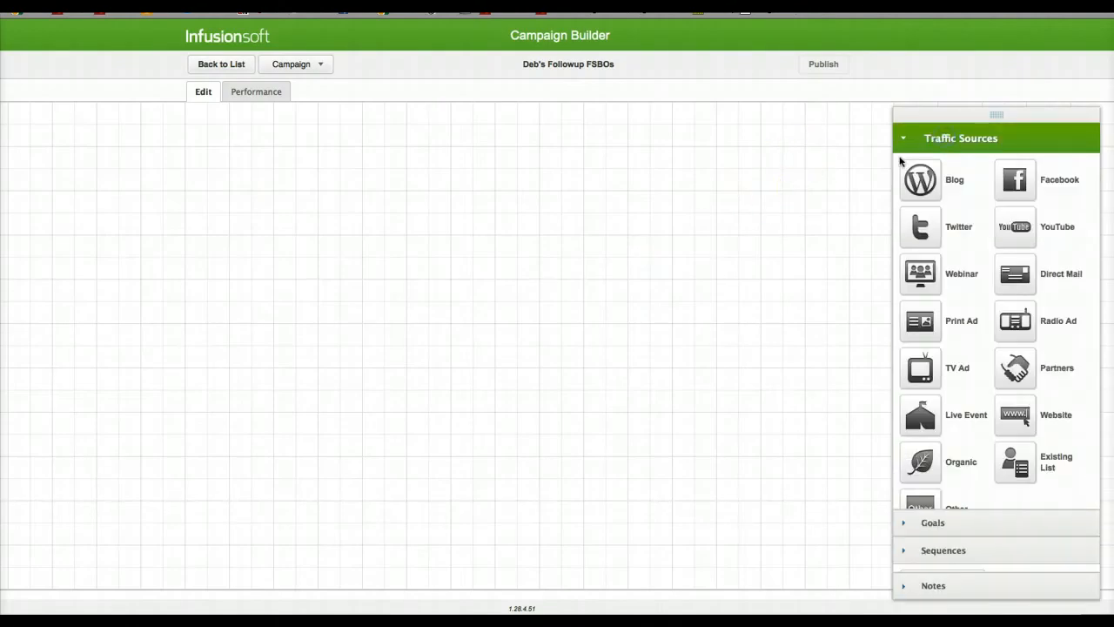
{"action": "left_click_drag", "start_coordinate": [916, 176], "coordinate": [130, 159]}
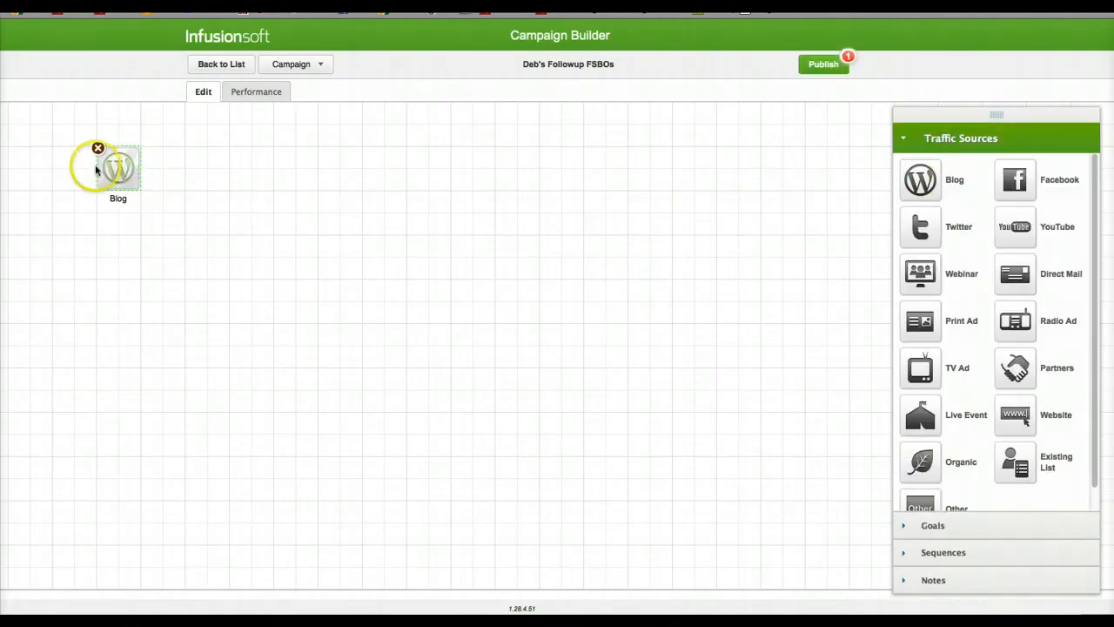
{"action": "left_click_drag", "start_coordinate": [98, 204], "coordinate": [98, 206]}
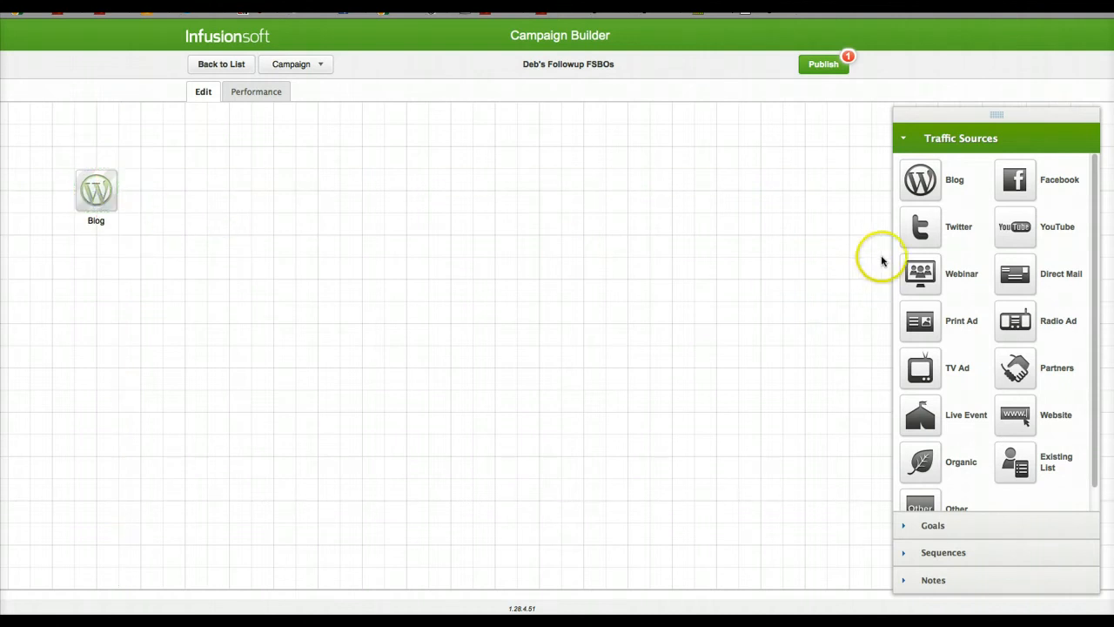
{"action": "left_click_drag", "start_coordinate": [919, 228], "coordinate": [104, 299]}
{"action": "left_click", "coordinate": [209, 286]}
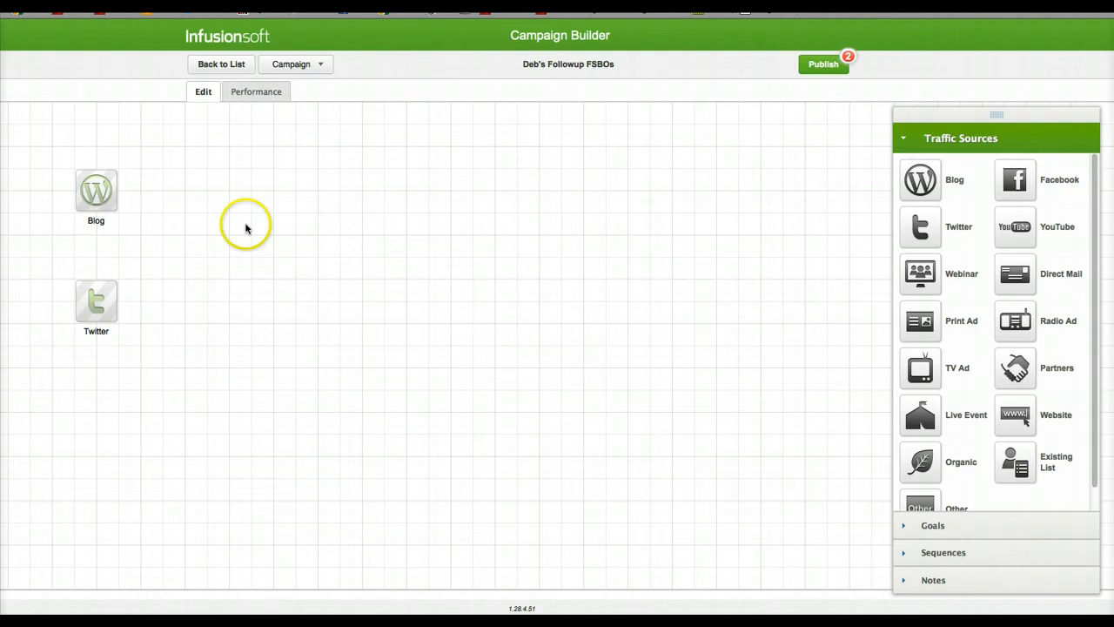
{"action": "left_click", "coordinate": [96, 289]}
{"action": "left_click_drag", "start_coordinate": [97, 267], "coordinate": [97, 267]}
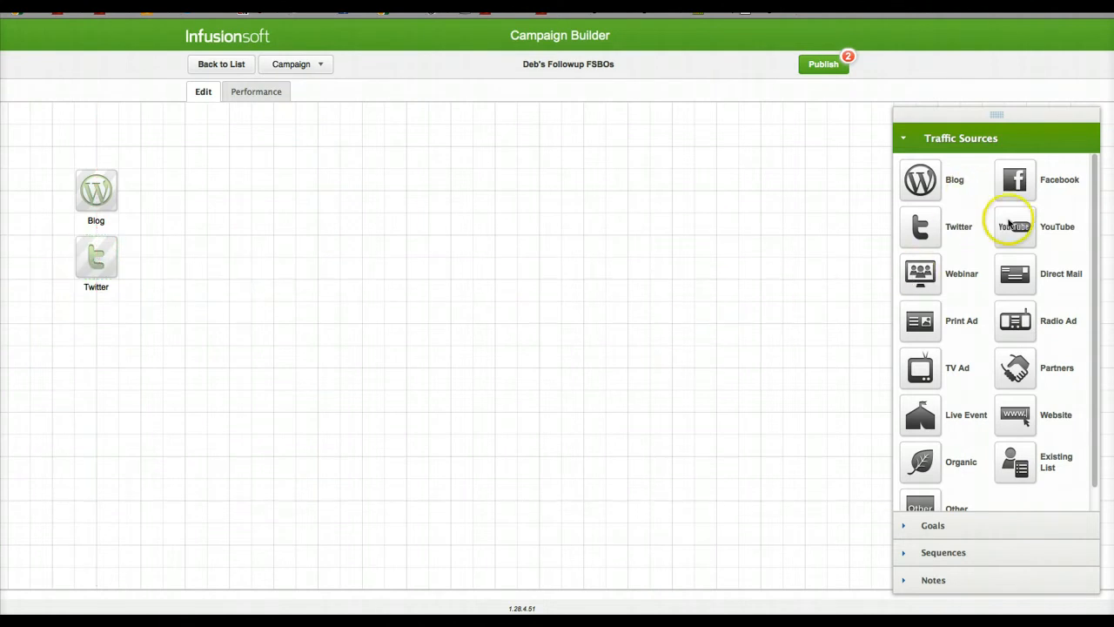
{"action": "left_click_drag", "start_coordinate": [1010, 231], "coordinate": [94, 322]}
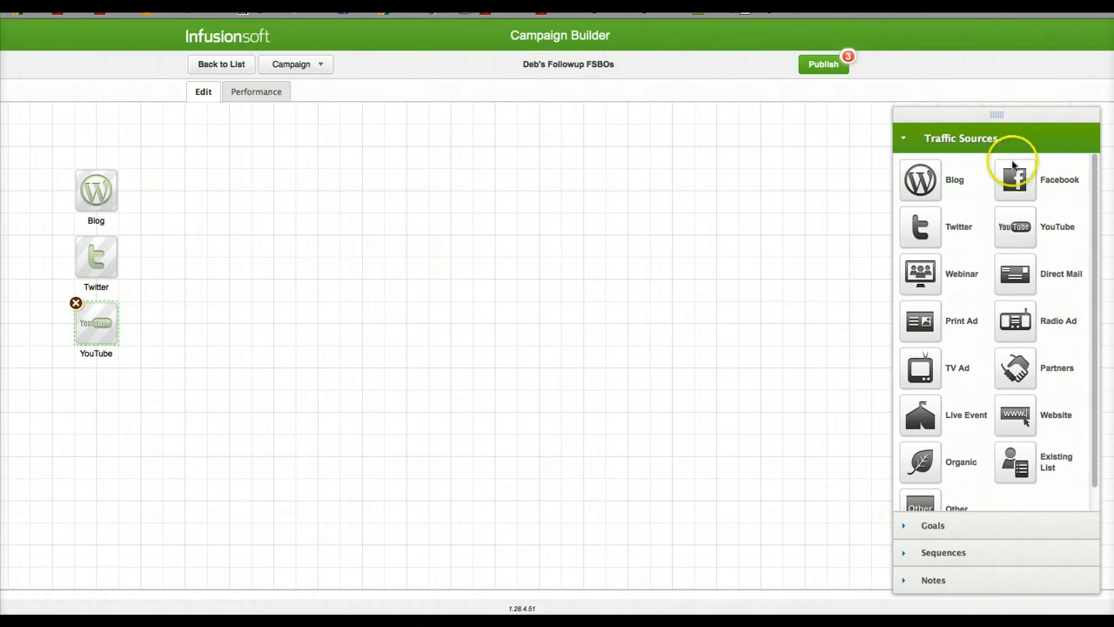
Step: Add a "Sign up for newsletter" goal to the canvas, level with the Blog source on its right side
{"action": "left_click", "coordinate": [932, 526]}
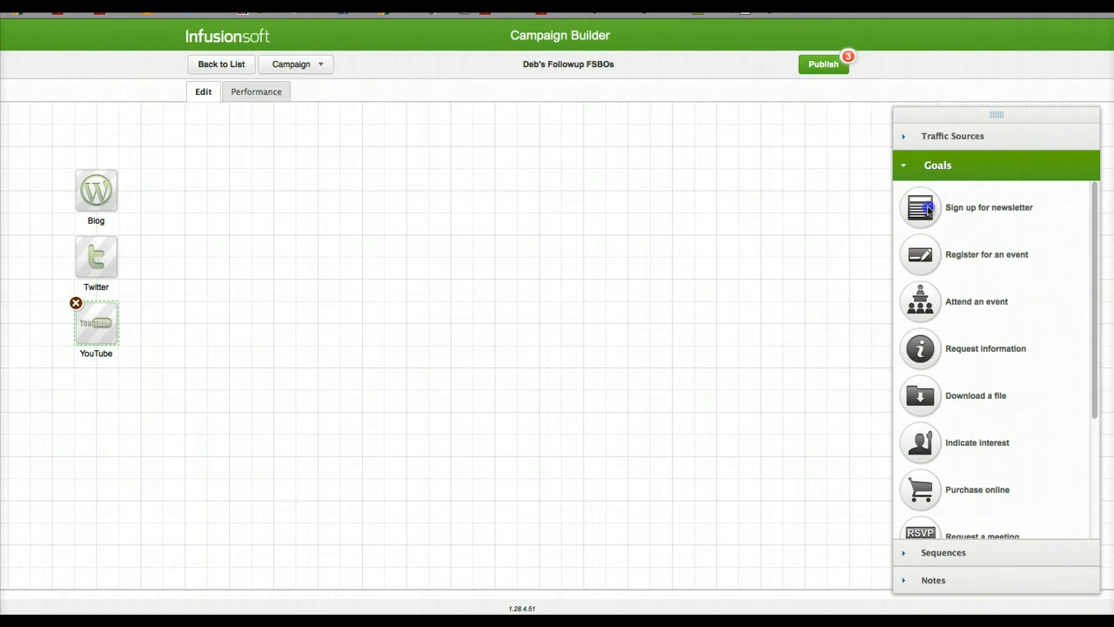
{"action": "left_click_drag", "start_coordinate": [928, 209], "coordinate": [169, 192]}
{"action": "left_click", "coordinate": [334, 200]}
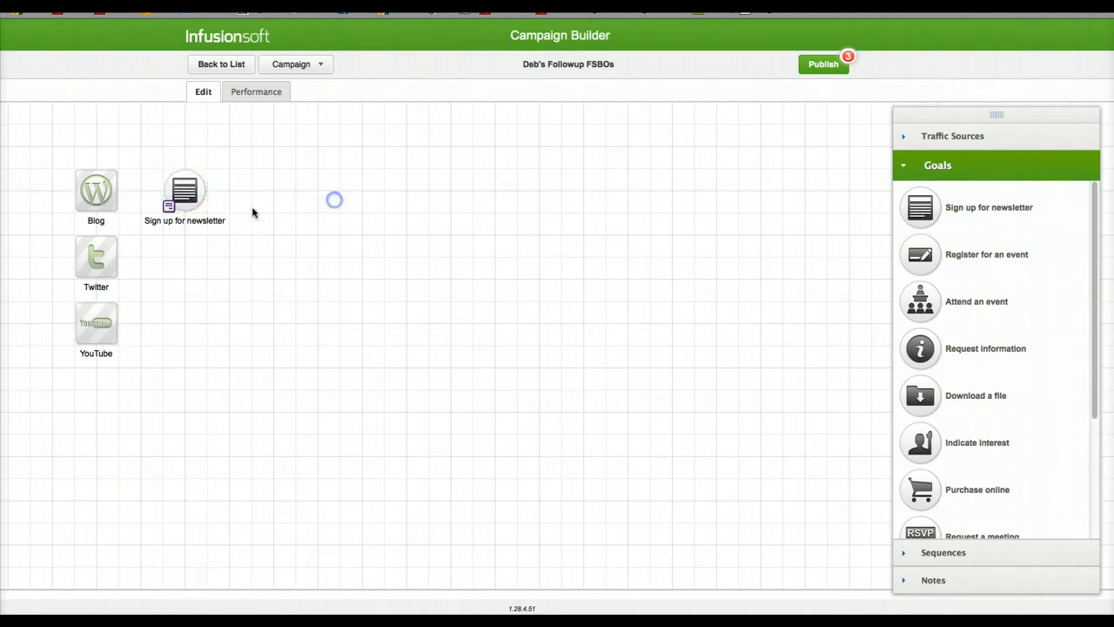
Step: Set the newsletter goal to be achieved when a contact submits a Landing Page form, and save the goal settings
{"action": "left_click", "coordinate": [162, 211]}
{"action": "left_click", "coordinate": [166, 209]}
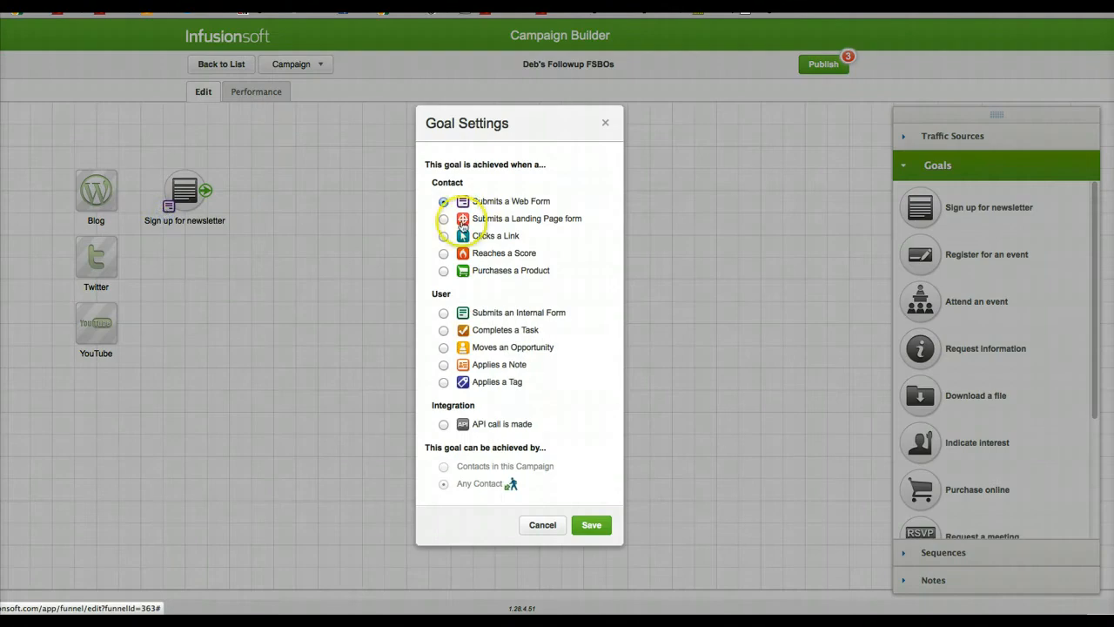
{"action": "left_click", "coordinate": [443, 219]}
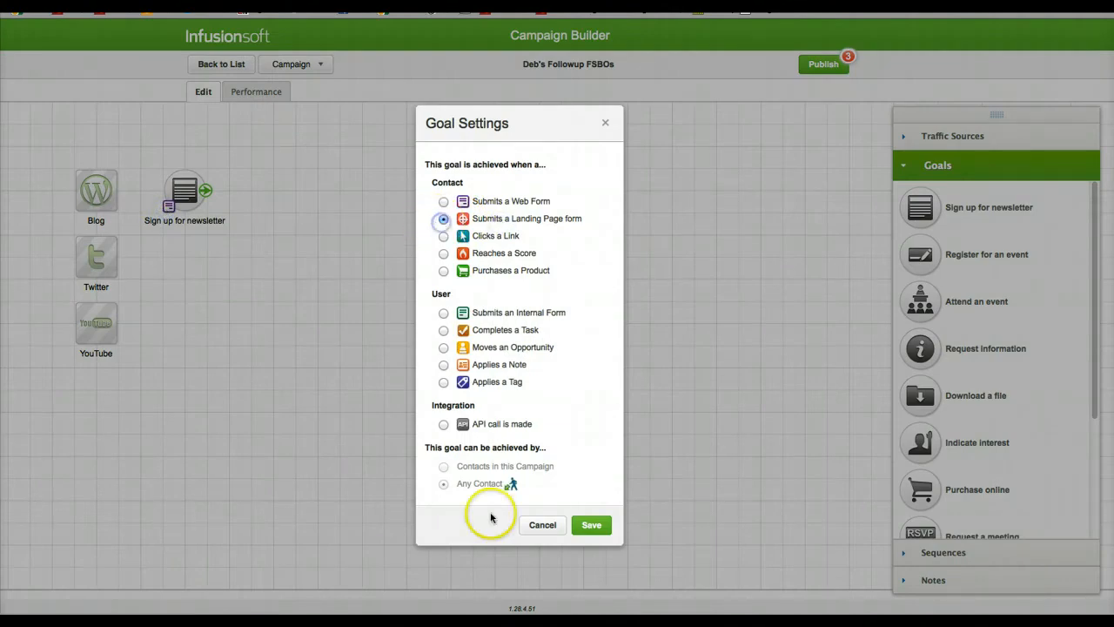
{"action": "left_click", "coordinate": [592, 526]}
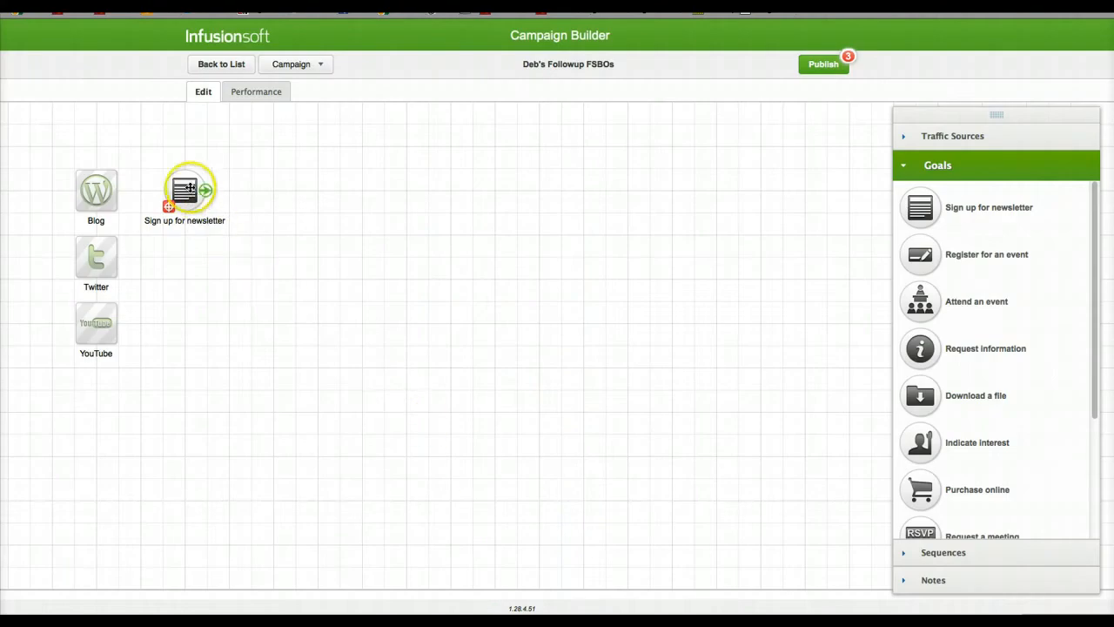
Step: Open the newsletter goal's landing page for editing and delete the greatcompany logo block above the banner
{"action": "double_click", "coordinate": [189, 189]}
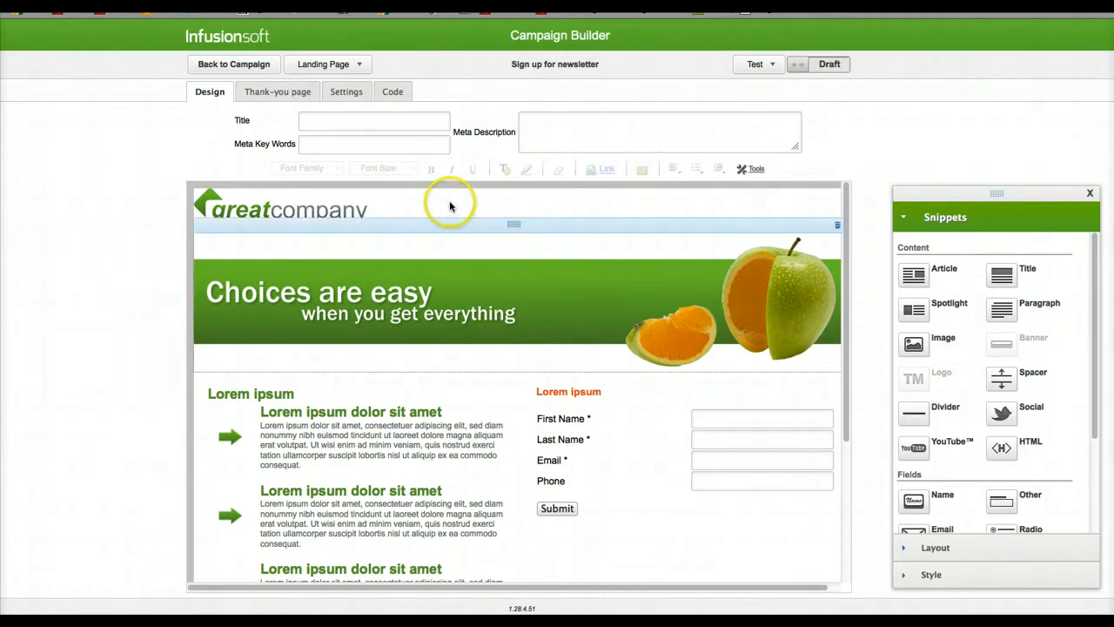
{"action": "left_click", "coordinate": [438, 276]}
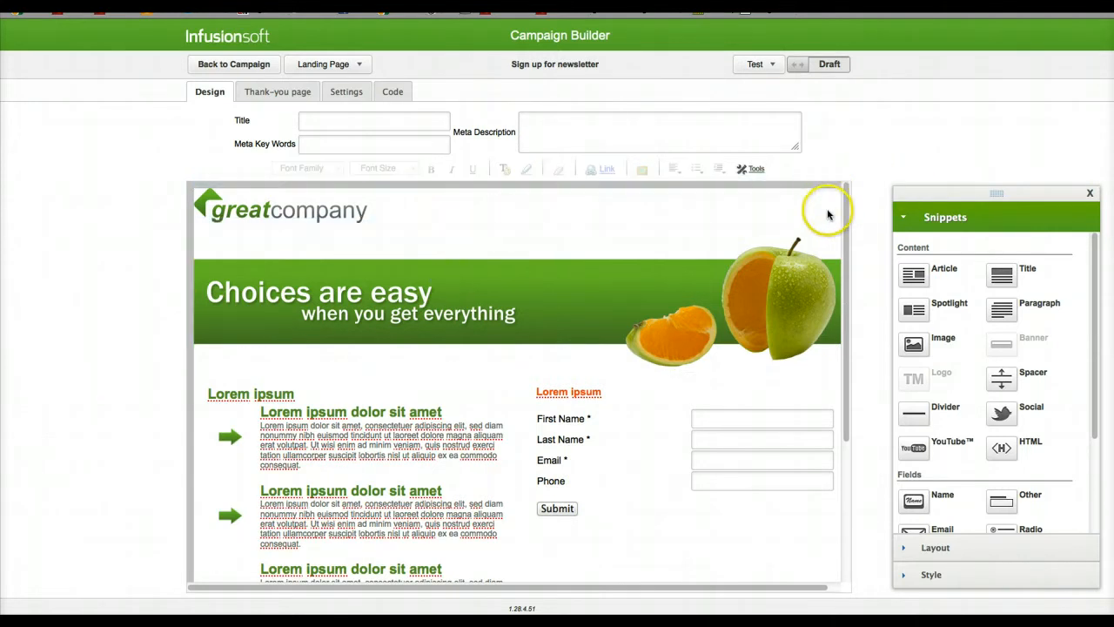
{"action": "left_click", "coordinate": [776, 197]}
{"action": "left_click", "coordinate": [838, 181]}
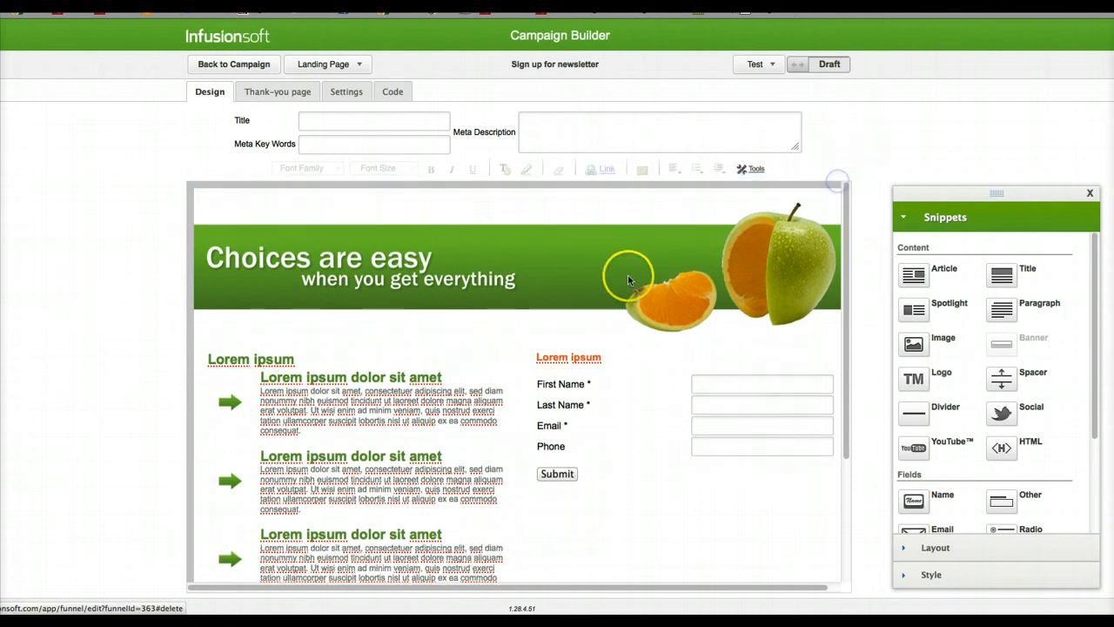
Step: Replace the landing page's banner image with come-to-clearwater-header.jpg
{"action": "double_click", "coordinate": [595, 279]}
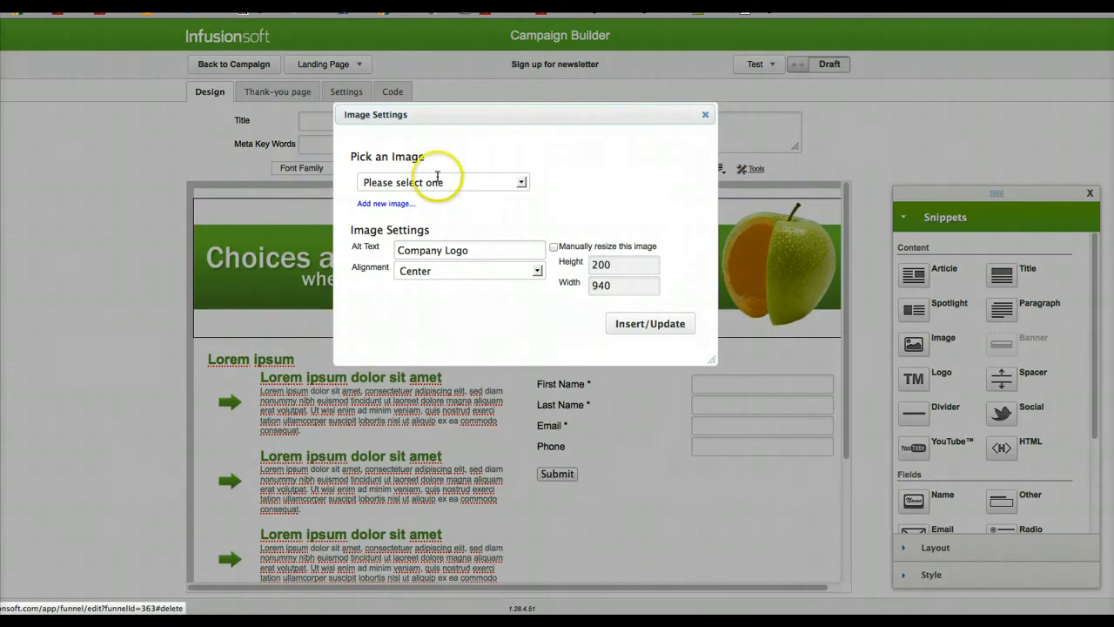
{"action": "left_click", "coordinate": [435, 182]}
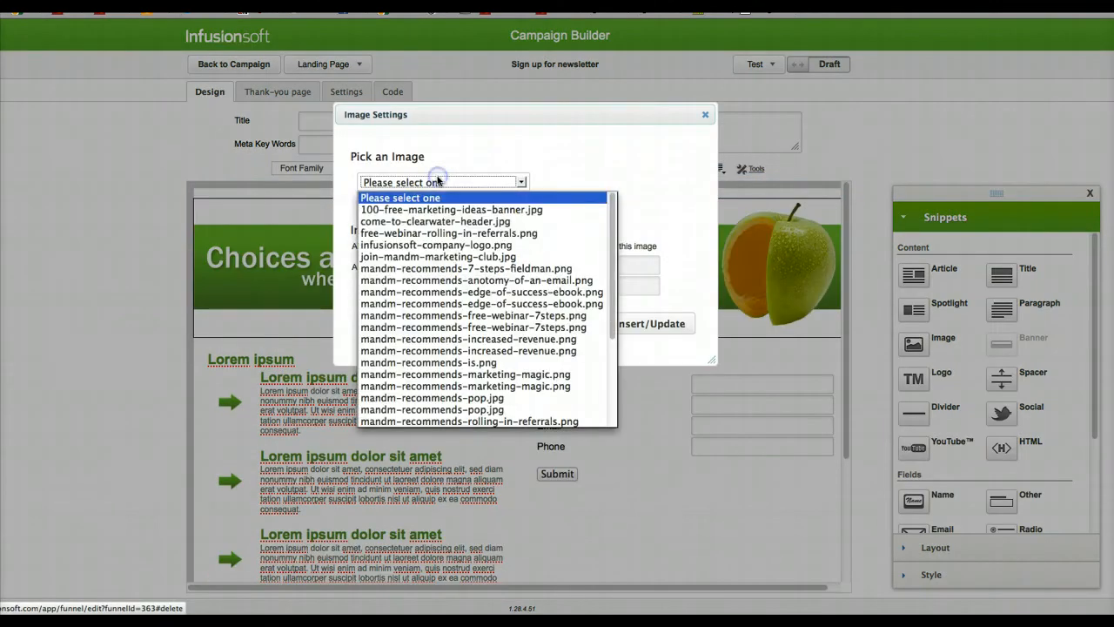
{"action": "left_click", "coordinate": [431, 222]}
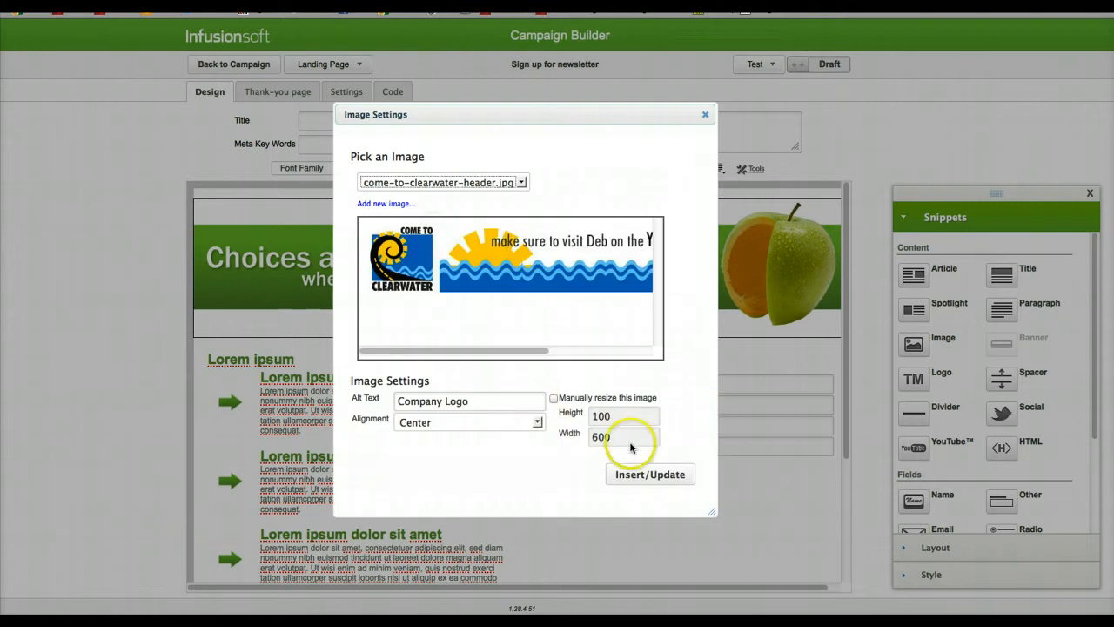
{"action": "left_click", "coordinate": [652, 473]}
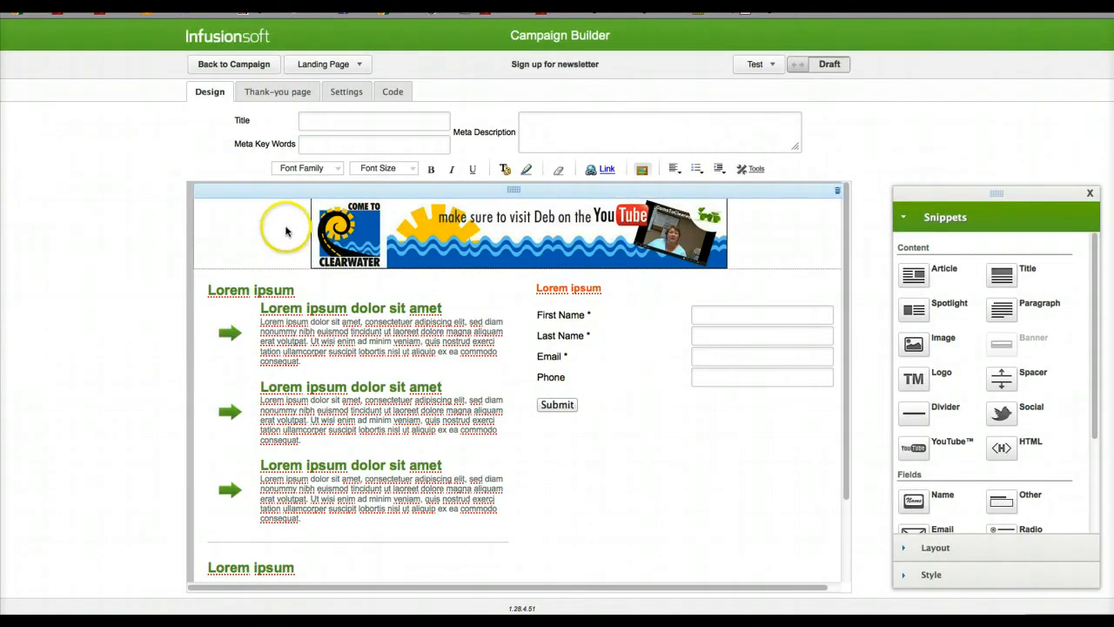
Step: Apply the Blue style to the landing page and check how the whole page looks
{"action": "left_click", "coordinate": [977, 574]}
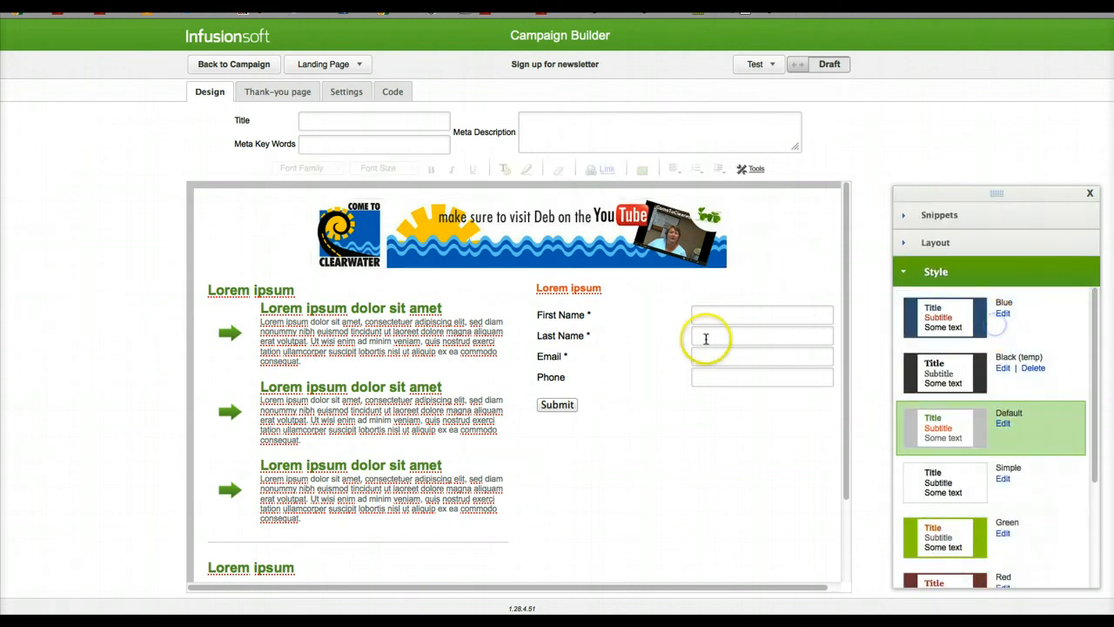
{"action": "left_click", "coordinate": [931, 315]}
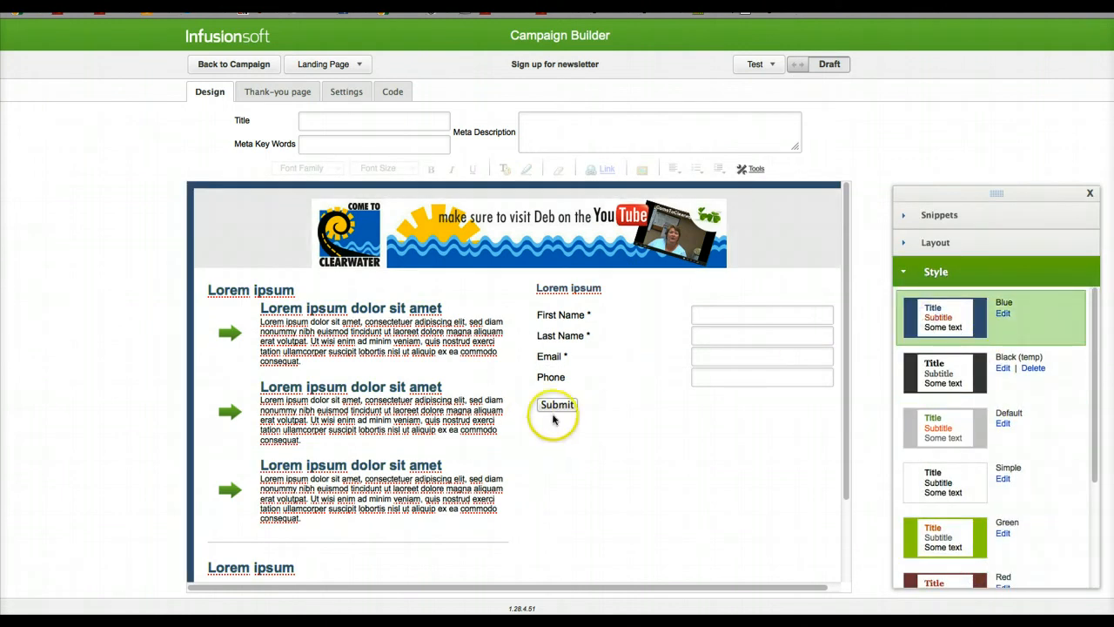
{"action": "scroll", "coordinate": [627, 435], "scroll_direction": "down", "scroll_amount": 3}
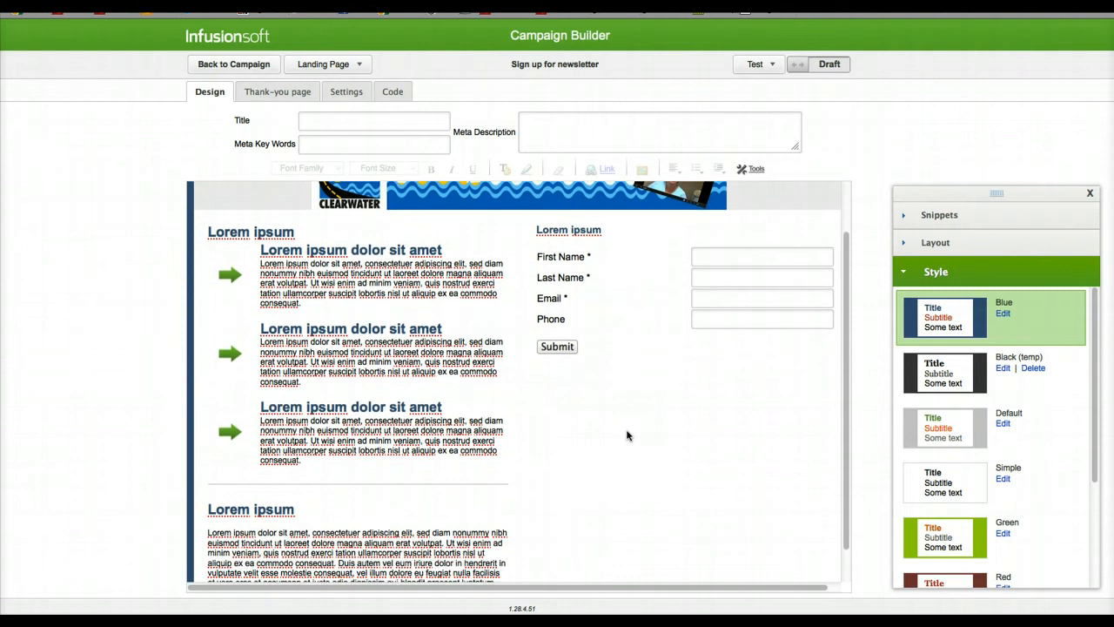
{"action": "scroll", "coordinate": [627, 435], "scroll_direction": "up", "scroll_amount": 3}
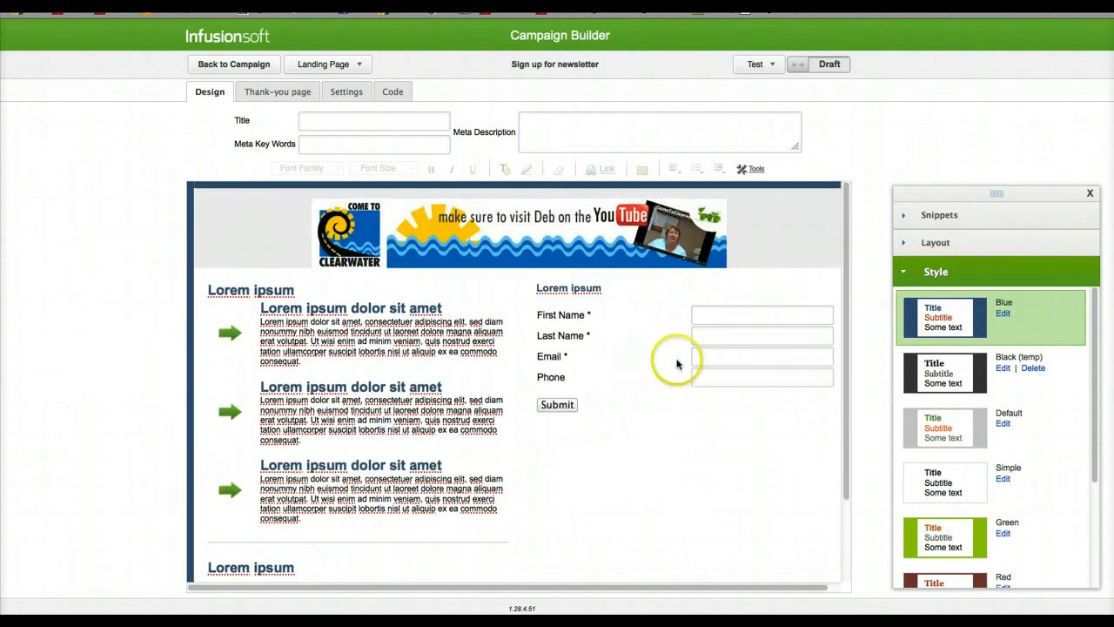
Step: Review the landing page's available snippets and layout settings, and examine the Name field settings without changing them
{"action": "mouse_move", "coordinate": [557, 318]}
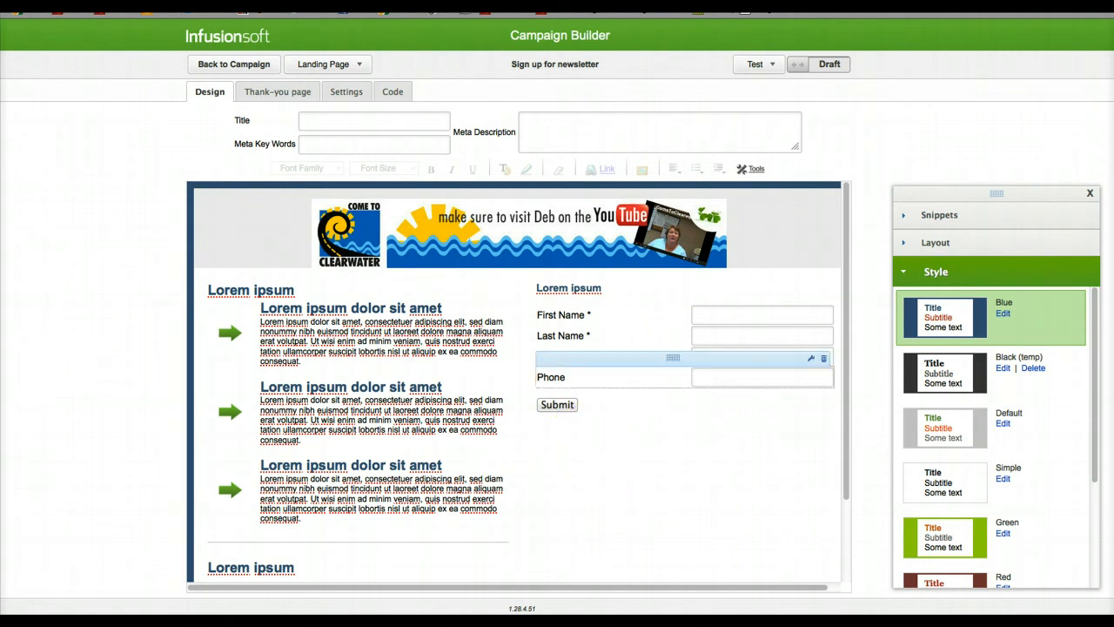
{"action": "left_click", "coordinate": [951, 216]}
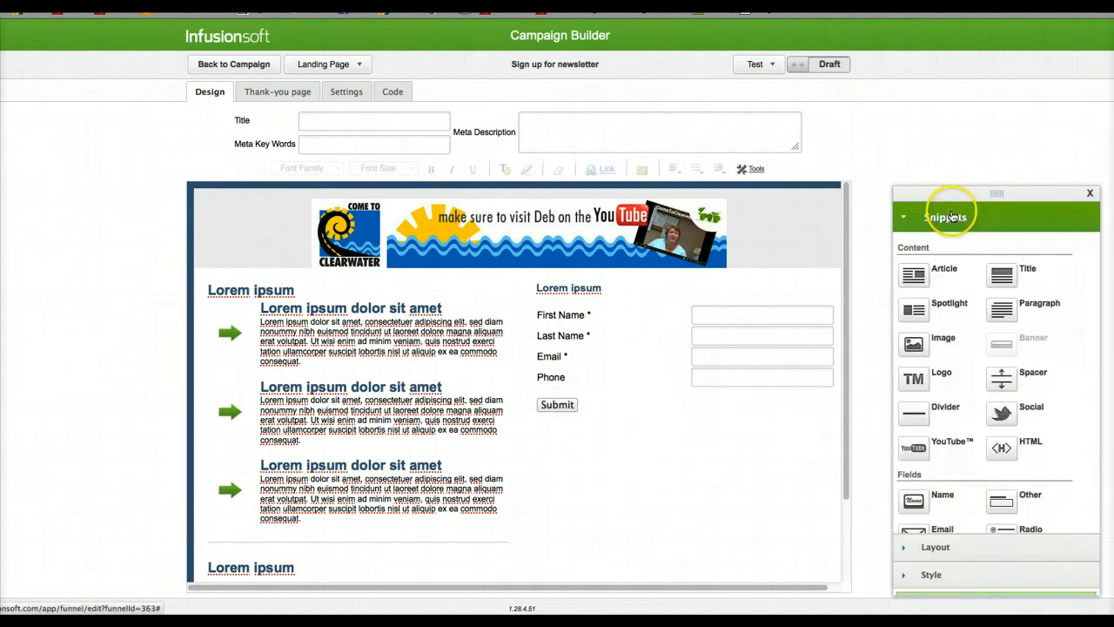
{"action": "left_click", "coordinate": [956, 553]}
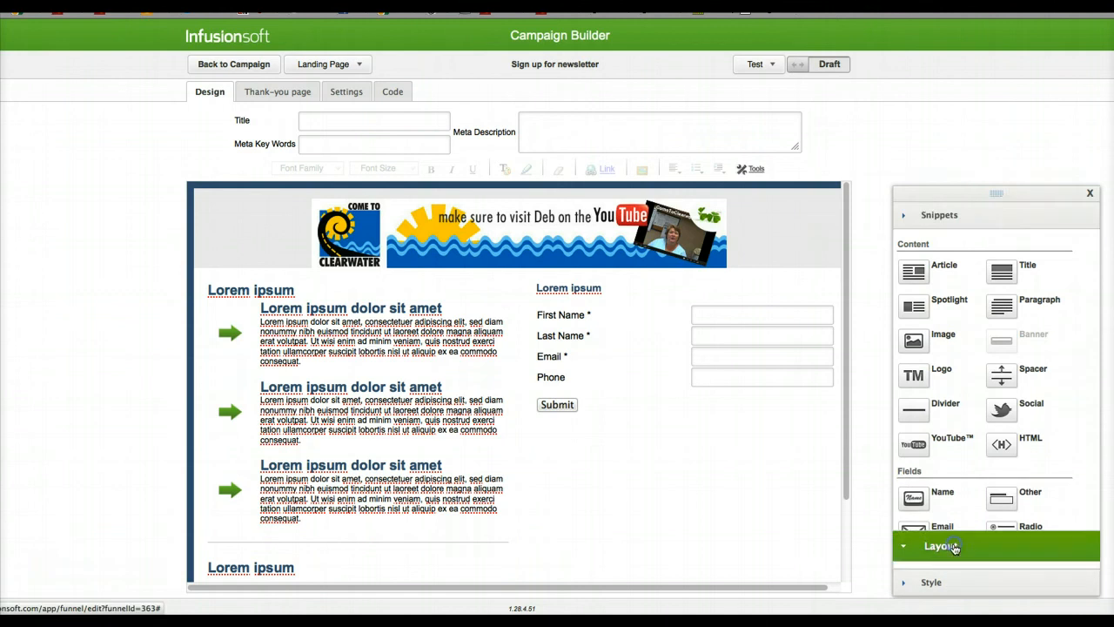
{"action": "left_click", "coordinate": [986, 219]}
{"action": "left_click", "coordinate": [642, 337]}
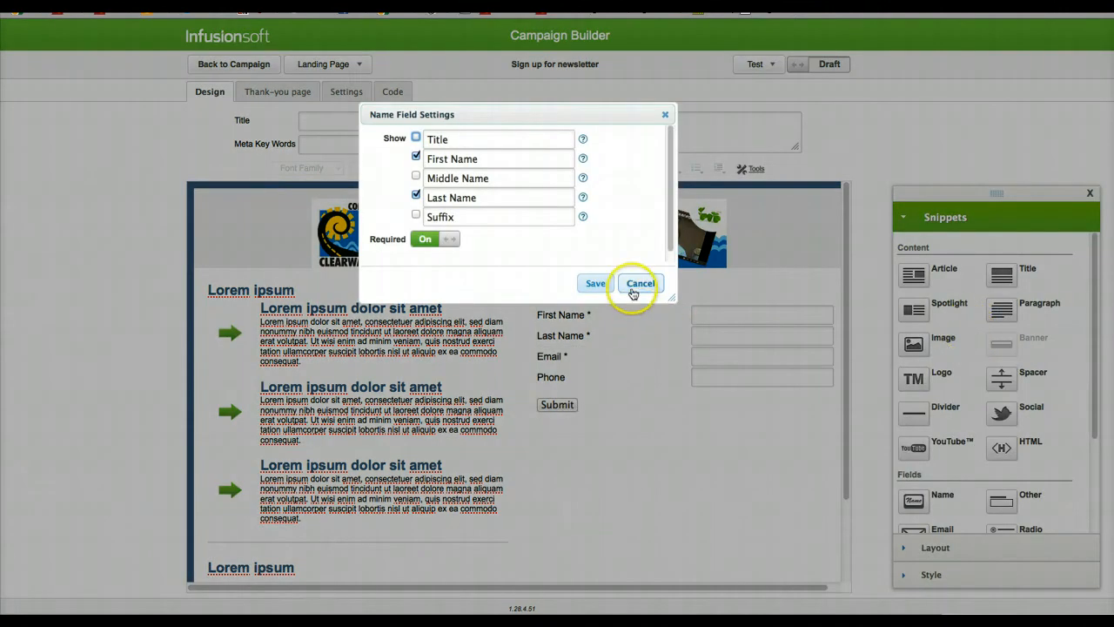
{"action": "left_click", "coordinate": [638, 285]}
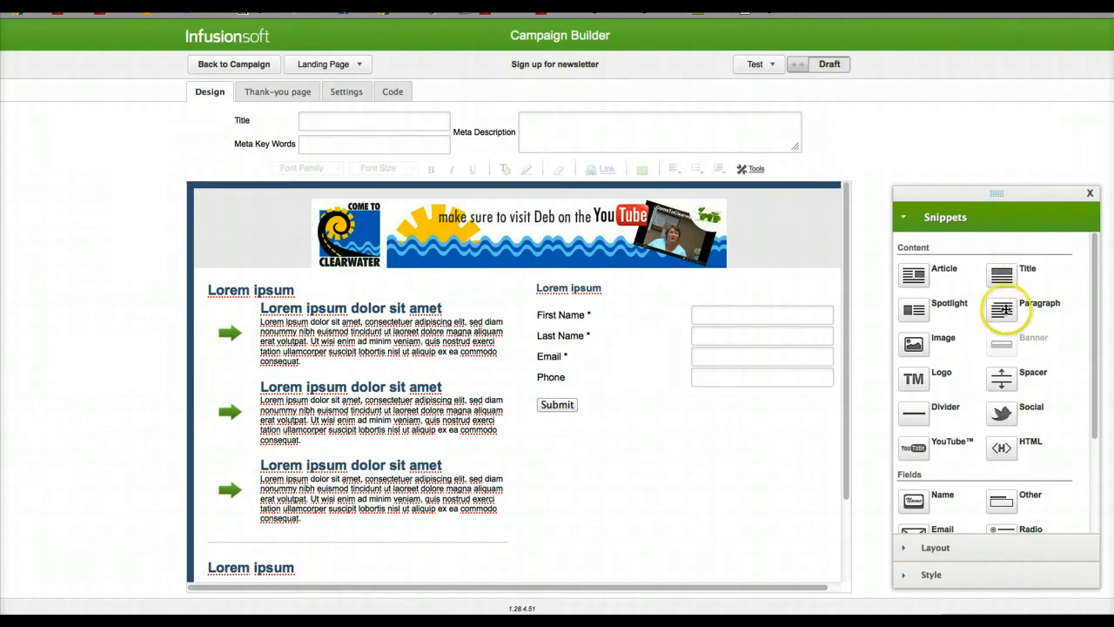
{"action": "scroll", "coordinate": [1027, 396], "scroll_direction": "down", "scroll_amount": 3}
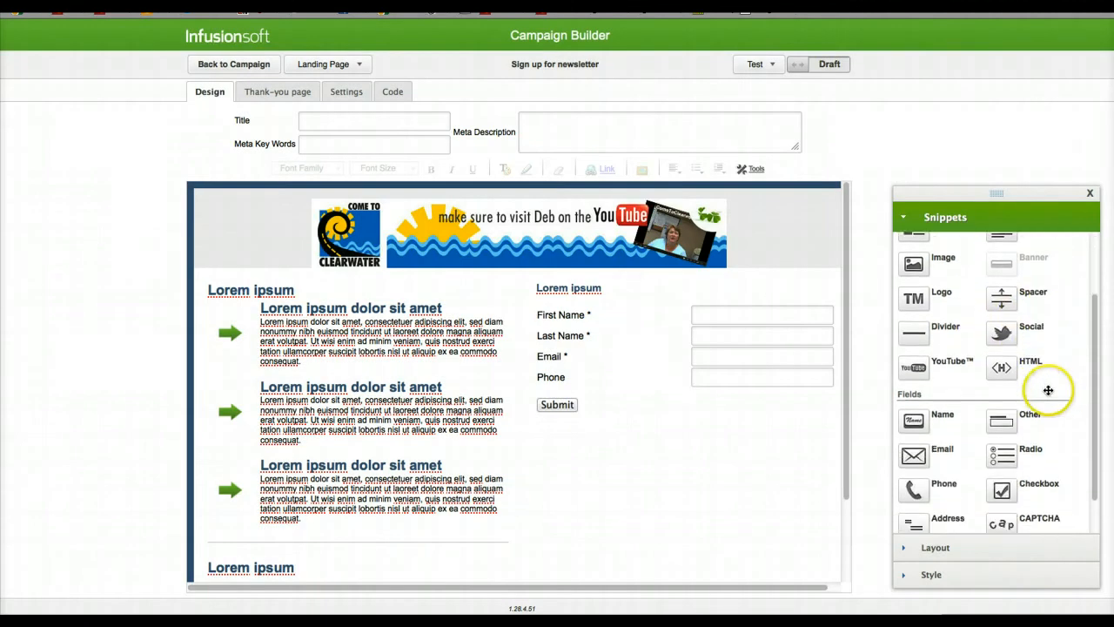
{"action": "left_click_drag", "start_coordinate": [931, 395], "coordinate": [695, 392]}
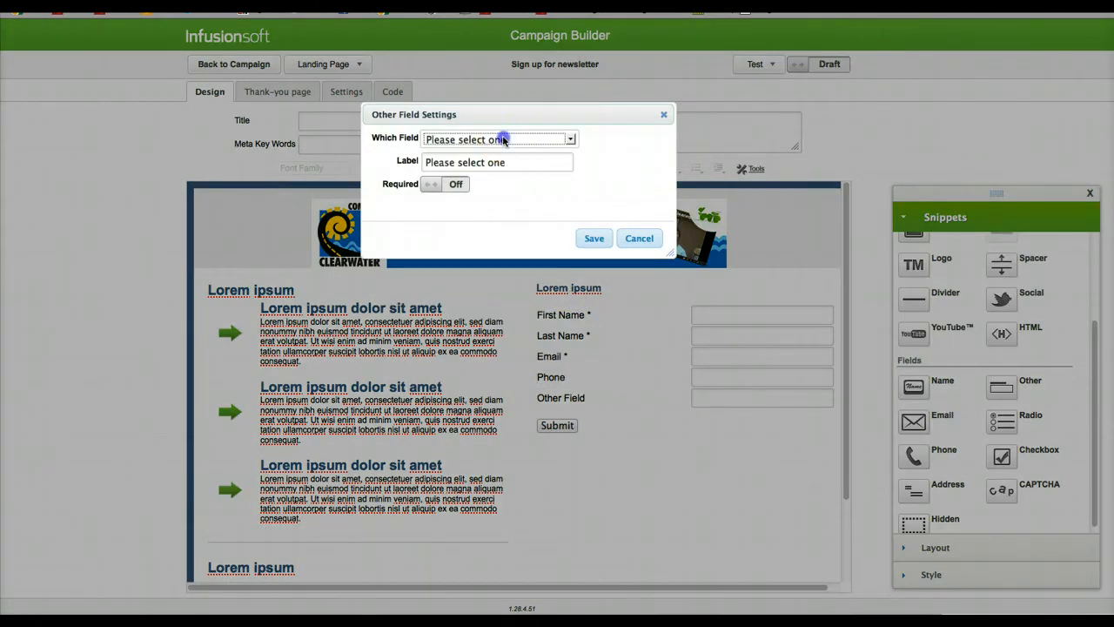
{"action": "left_click", "coordinate": [493, 140]}
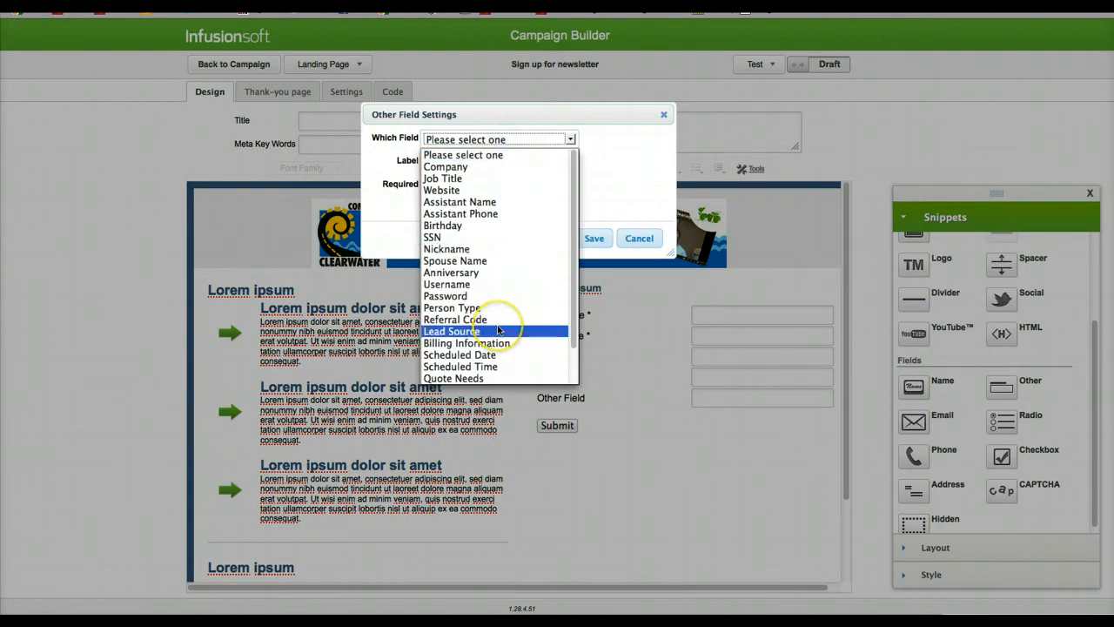
{"action": "scroll", "coordinate": [498, 328], "scroll_direction": "down", "scroll_amount": 1}
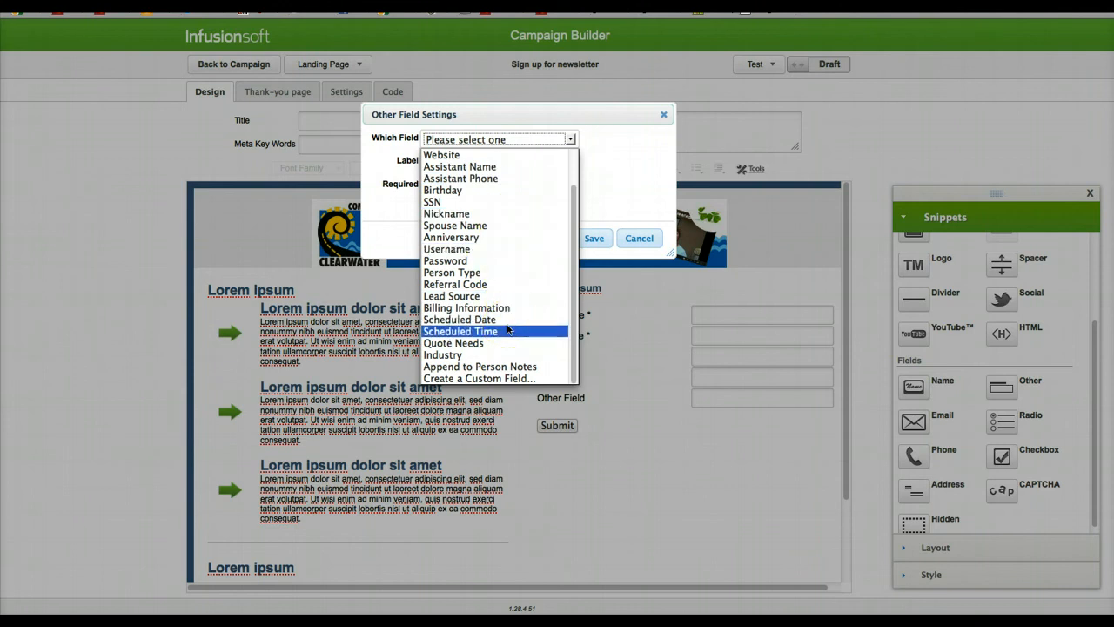
{"action": "left_click", "coordinate": [661, 114]}
{"action": "left_click", "coordinate": [661, 114]}
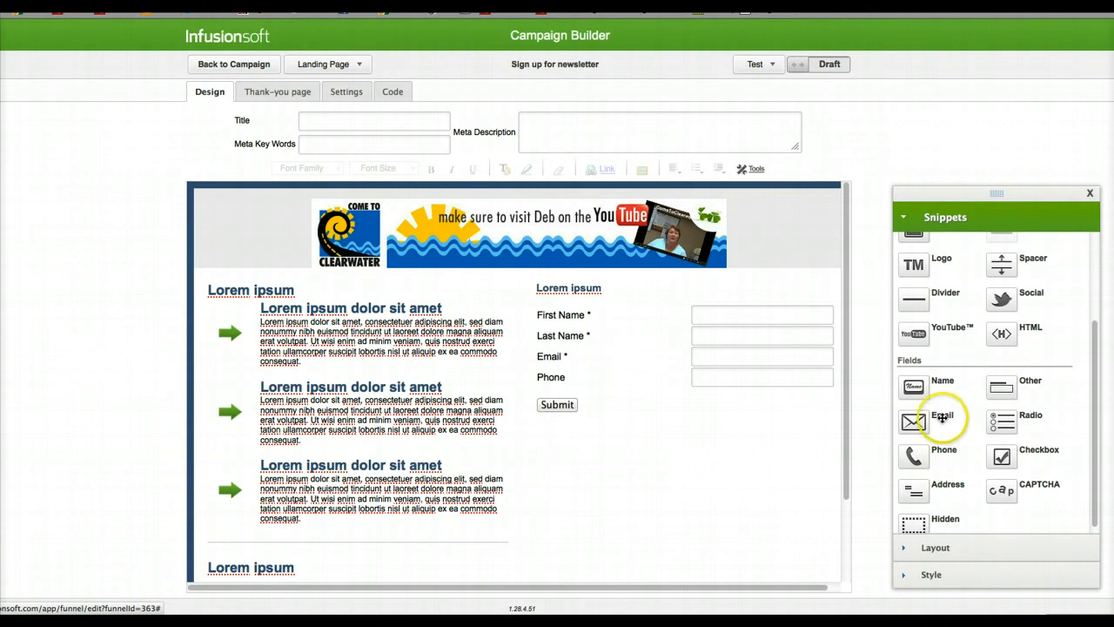
Step: Add an Address field below Phone on the form, showing only the billing city with the label City, and save it
{"action": "left_click_drag", "start_coordinate": [910, 492], "coordinate": [628, 393]}
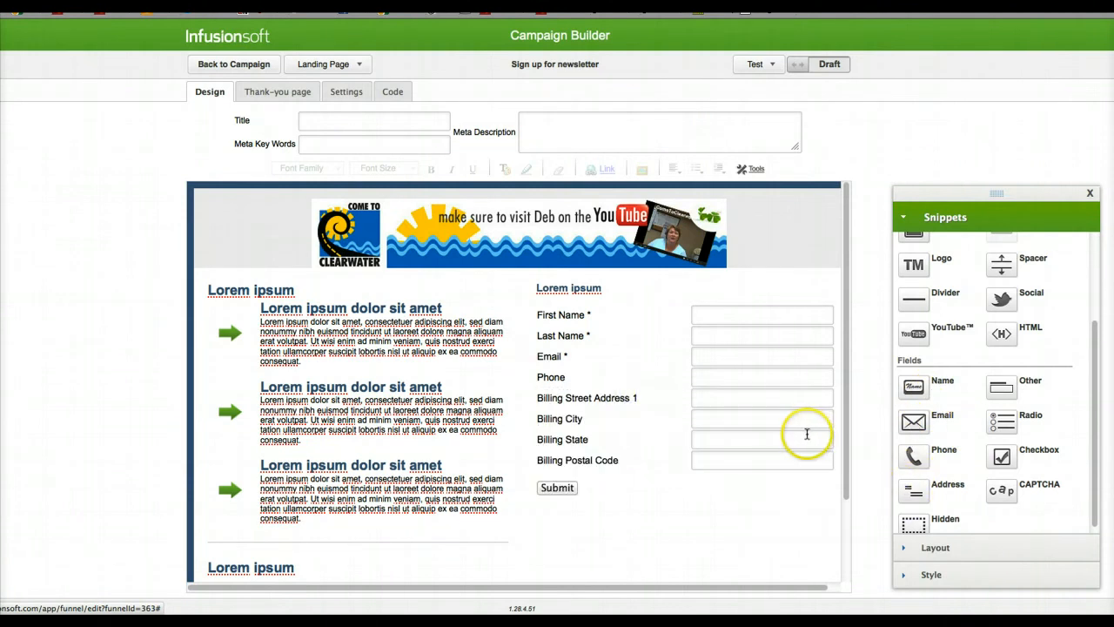
{"action": "double_click", "coordinate": [642, 398]}
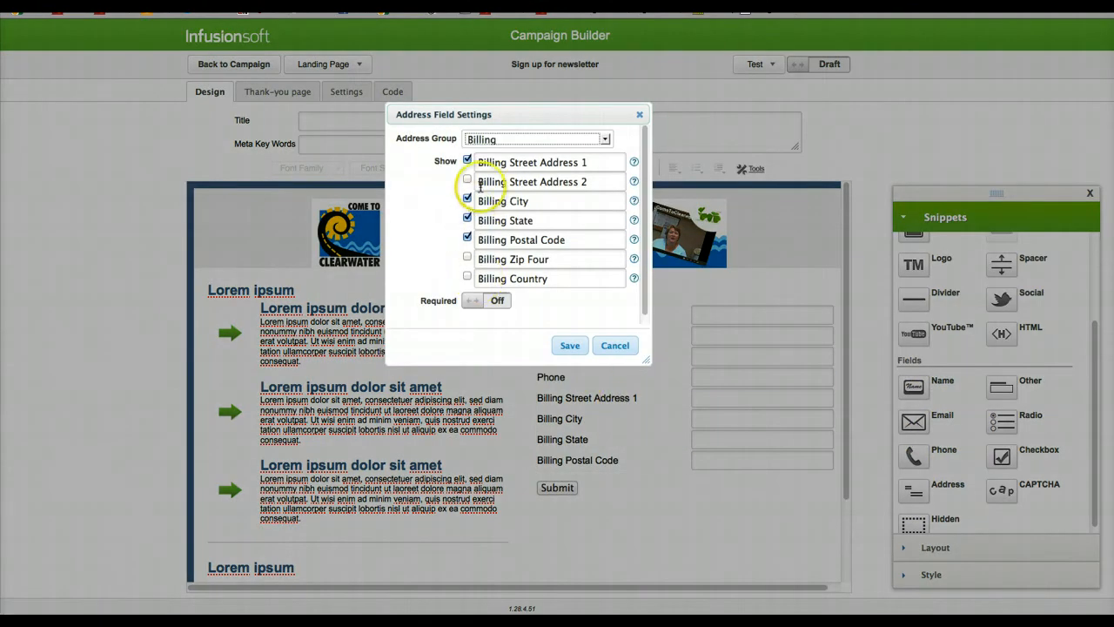
{"action": "left_click", "coordinate": [541, 162]}
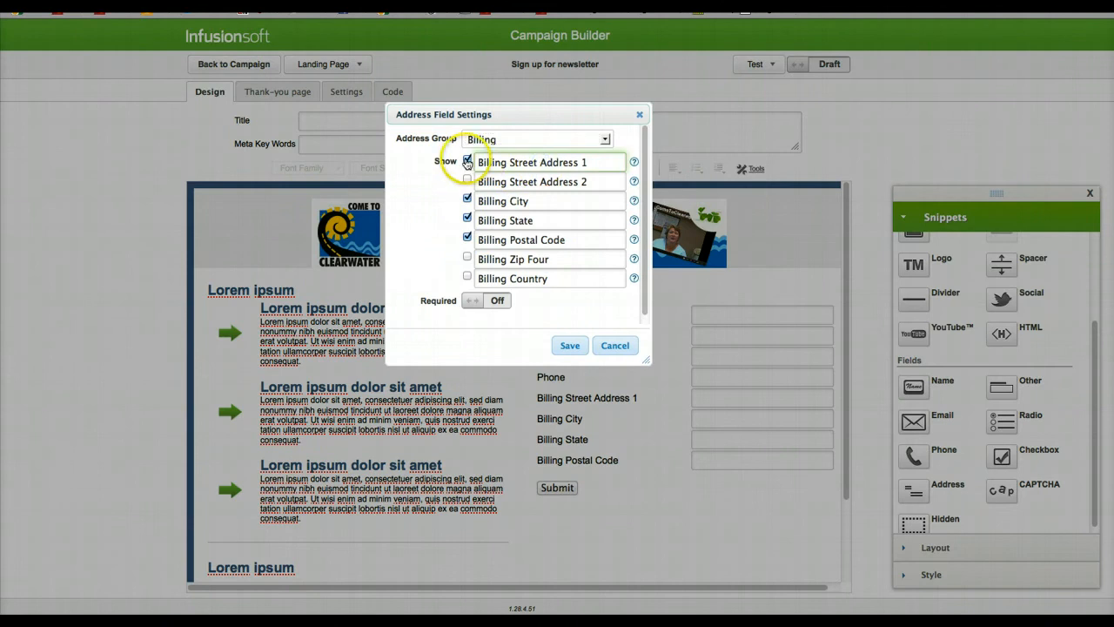
{"action": "left_click", "coordinate": [468, 162]}
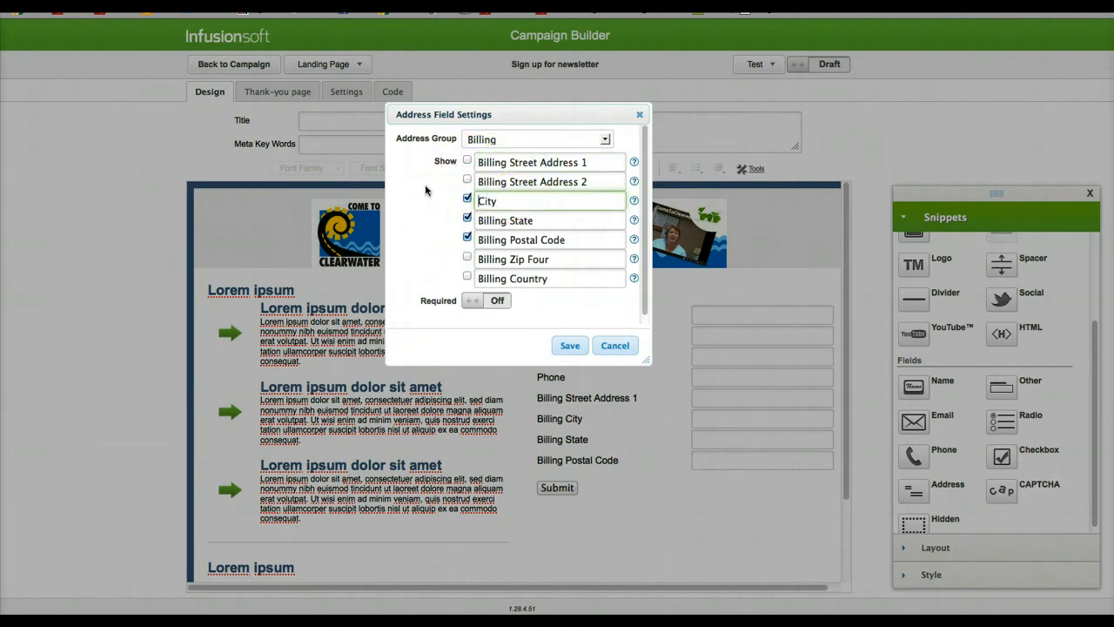
{"action": "left_click_drag", "start_coordinate": [510, 220], "coordinate": [453, 213]}
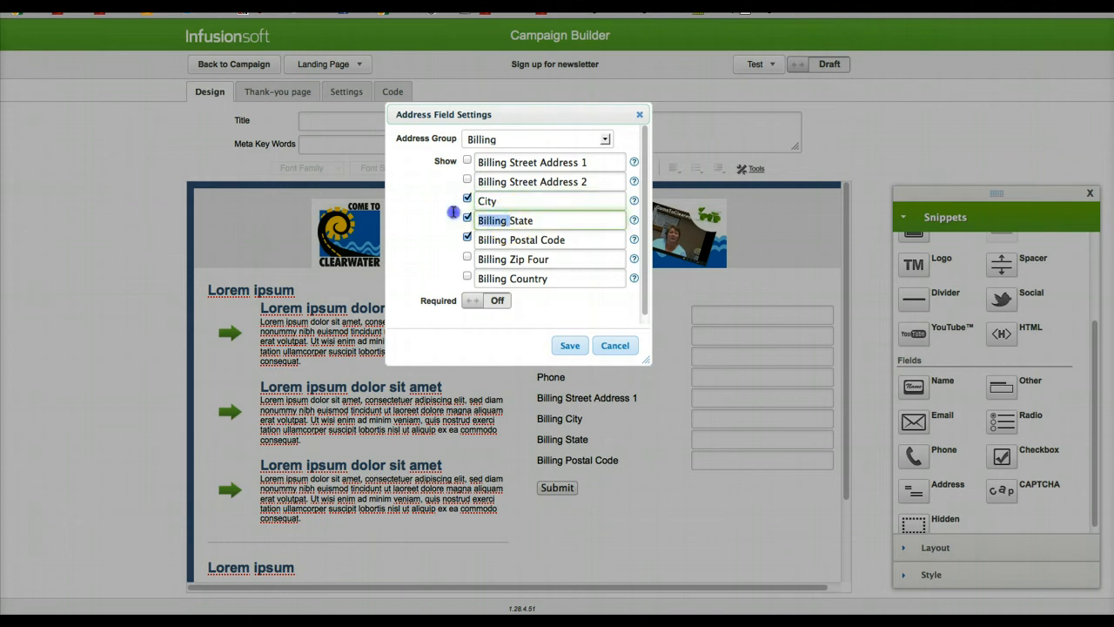
{"action": "left_click", "coordinate": [467, 218]}
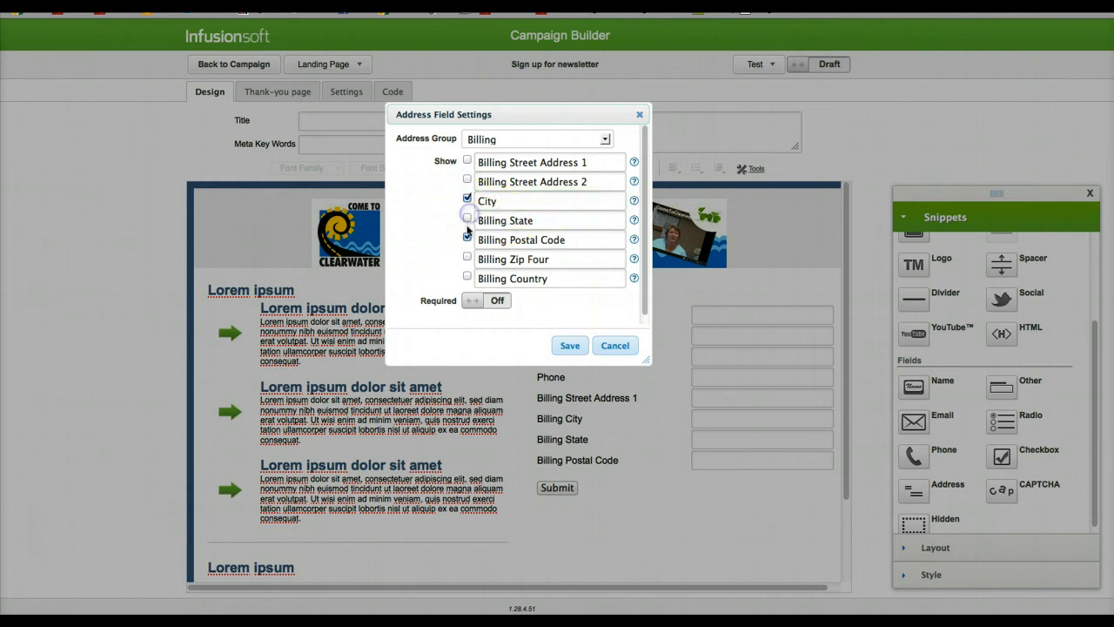
{"action": "left_click", "coordinate": [467, 237]}
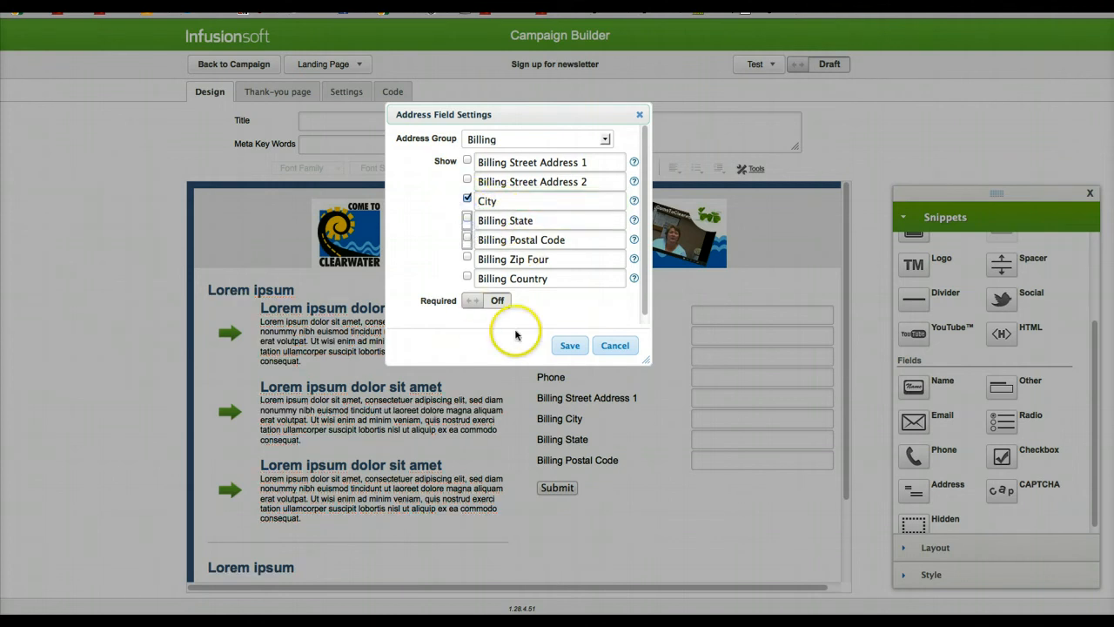
{"action": "left_click", "coordinate": [570, 345]}
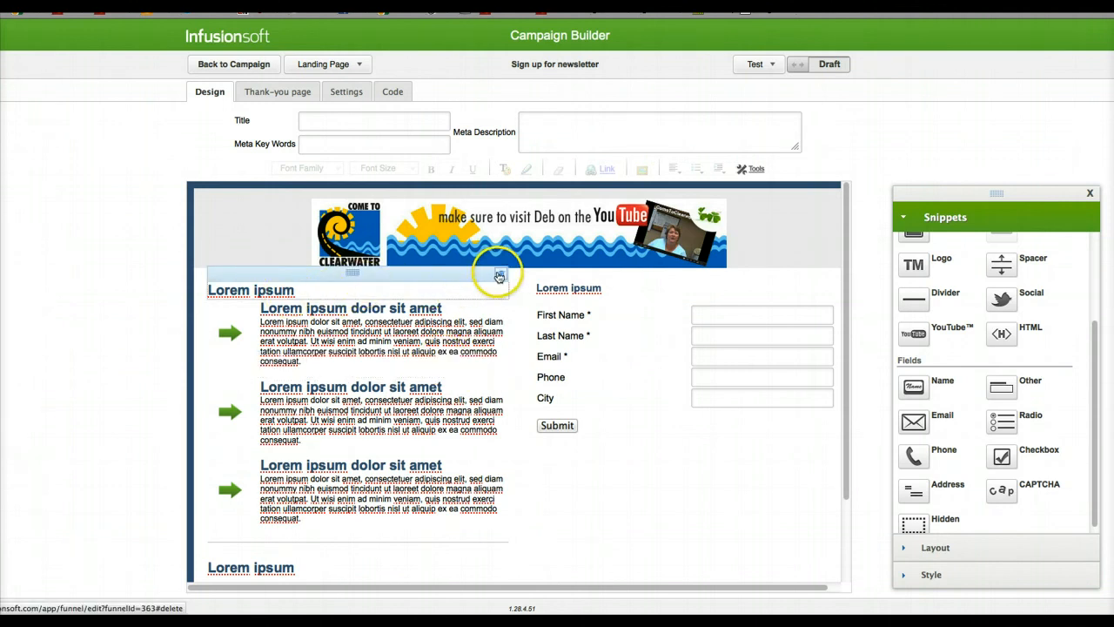
Step: Add a Paragraph with the "Need A Little Help With Your Listing?" copy, and place a Spacer above the "Sign up for a FREE 4 Part Video Course" heading
{"action": "scroll", "coordinate": [952, 432], "scroll_direction": "up", "scroll_amount": 3}
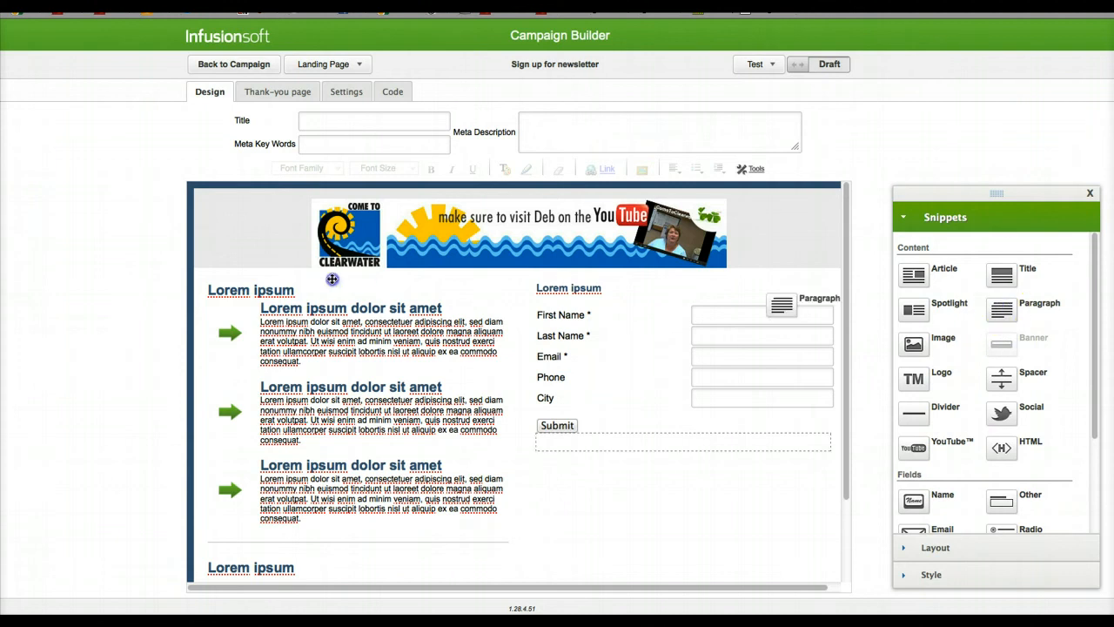
{"action": "left_click_drag", "start_coordinate": [331, 279], "coordinate": [272, 289]}
{"action": "triple_click", "coordinate": [359, 327]}
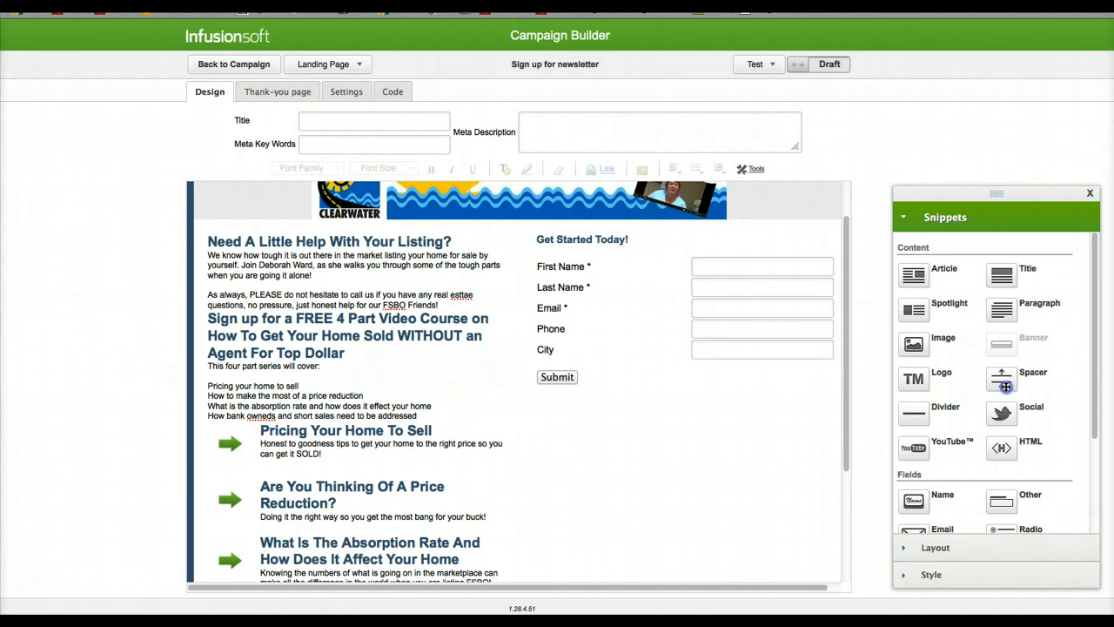
{"action": "left_click_drag", "start_coordinate": [1005, 386], "coordinate": [349, 324]}
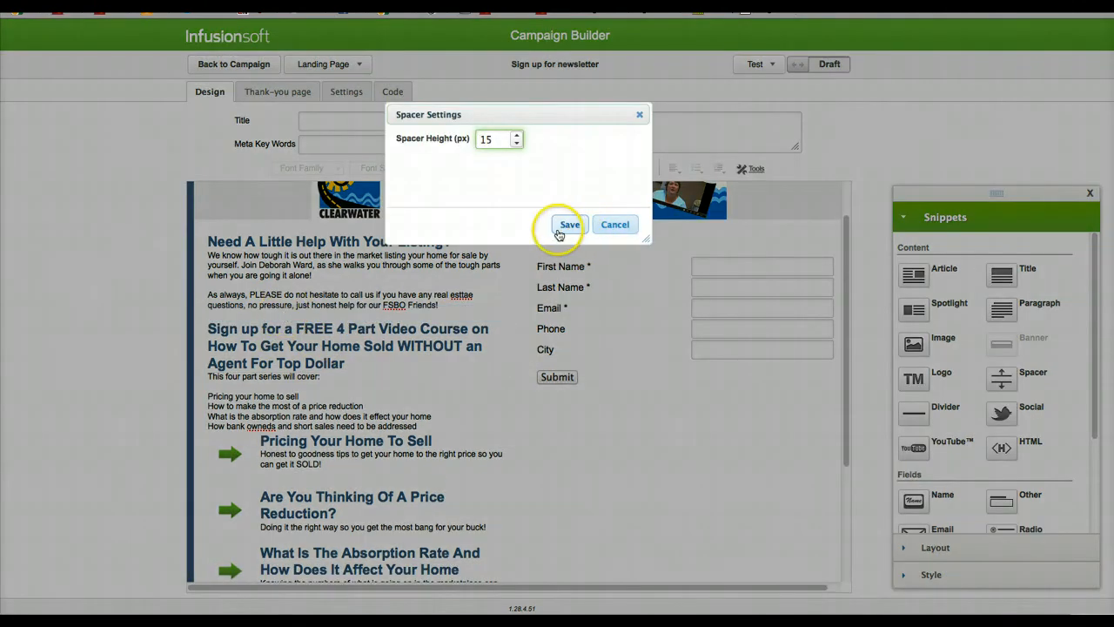
{"action": "left_click", "coordinate": [558, 229]}
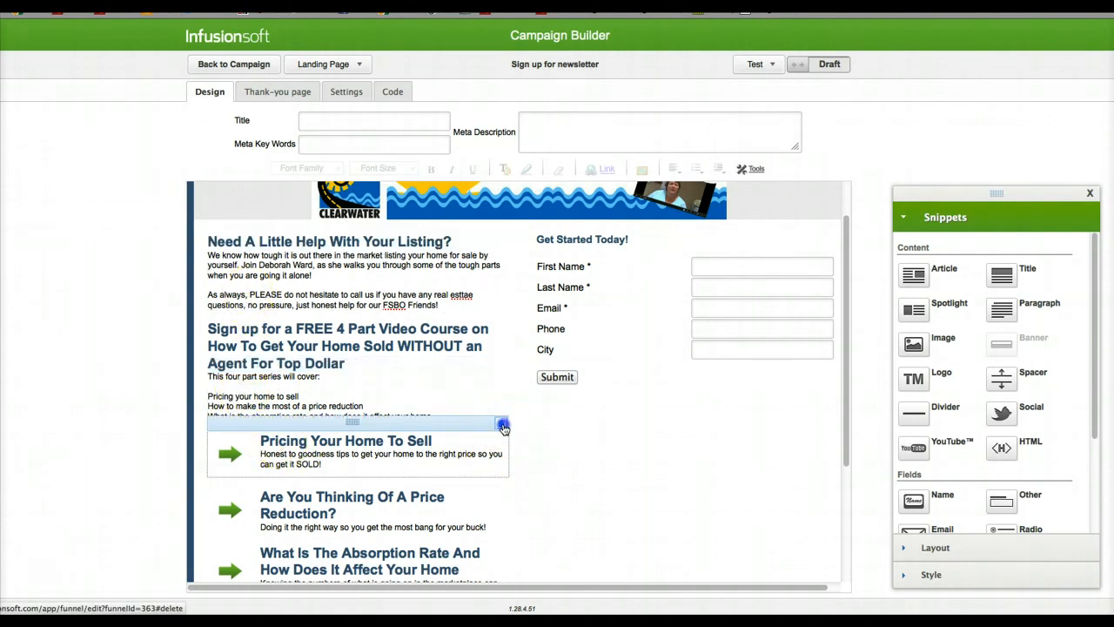
Step: Delete the three arrow items, the divider, and the remaining Lorem ipsum heading and paragraph below the video course text
{"action": "left_click", "coordinate": [501, 423]}
{"action": "left_click", "coordinate": [501, 436]}
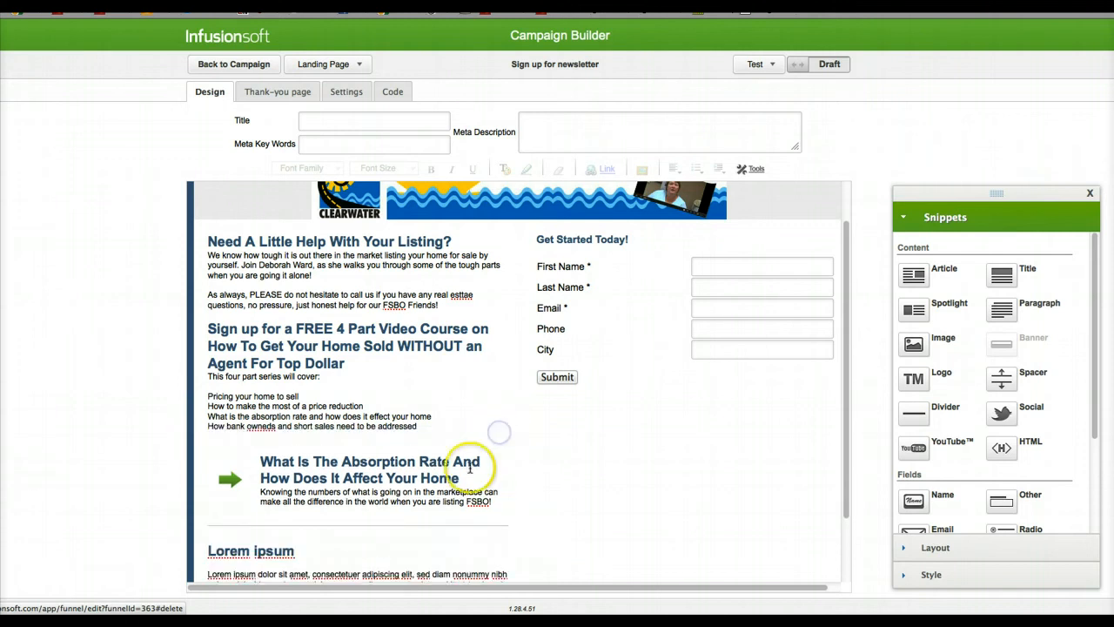
{"action": "left_click", "coordinate": [501, 442]}
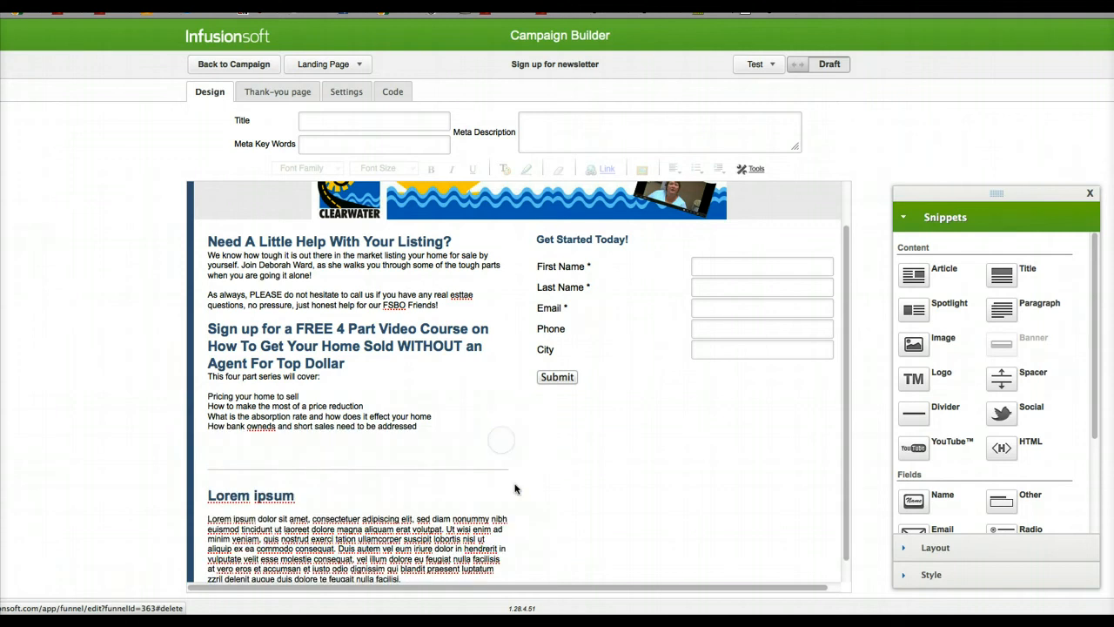
{"action": "scroll", "coordinate": [514, 488], "scroll_direction": "down", "scroll_amount": 1}
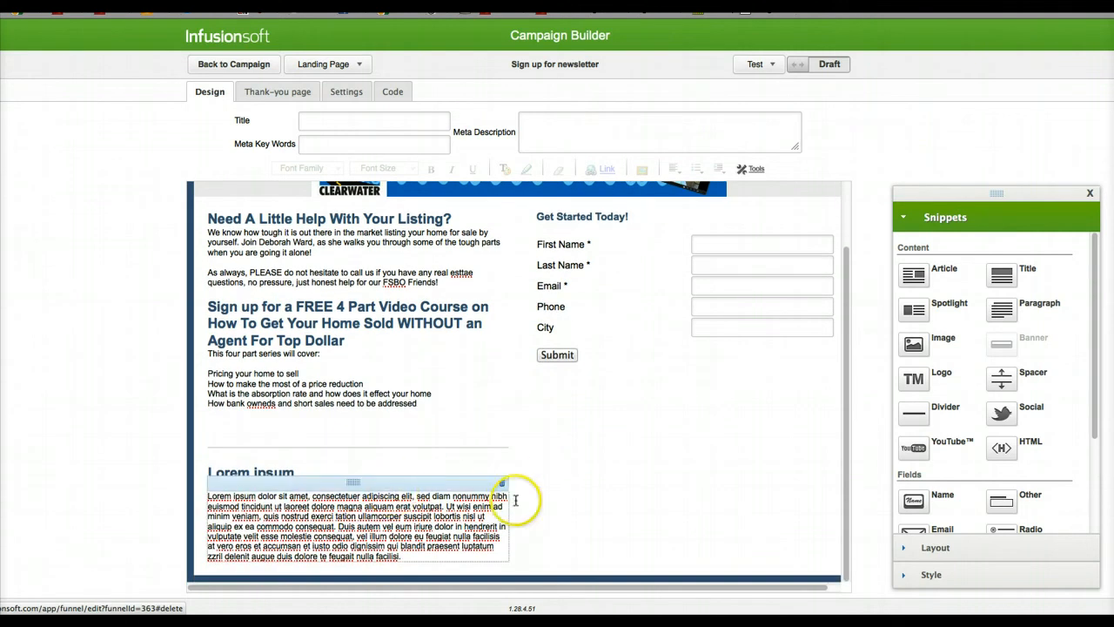
{"action": "left_click", "coordinate": [501, 482]}
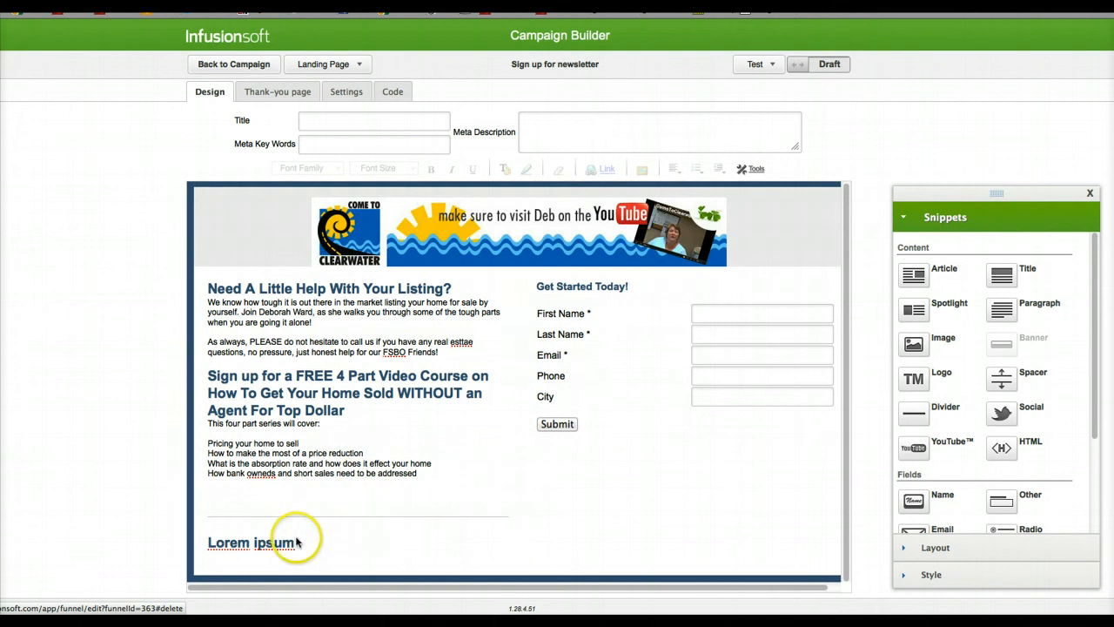
{"action": "left_click", "coordinate": [503, 525]}
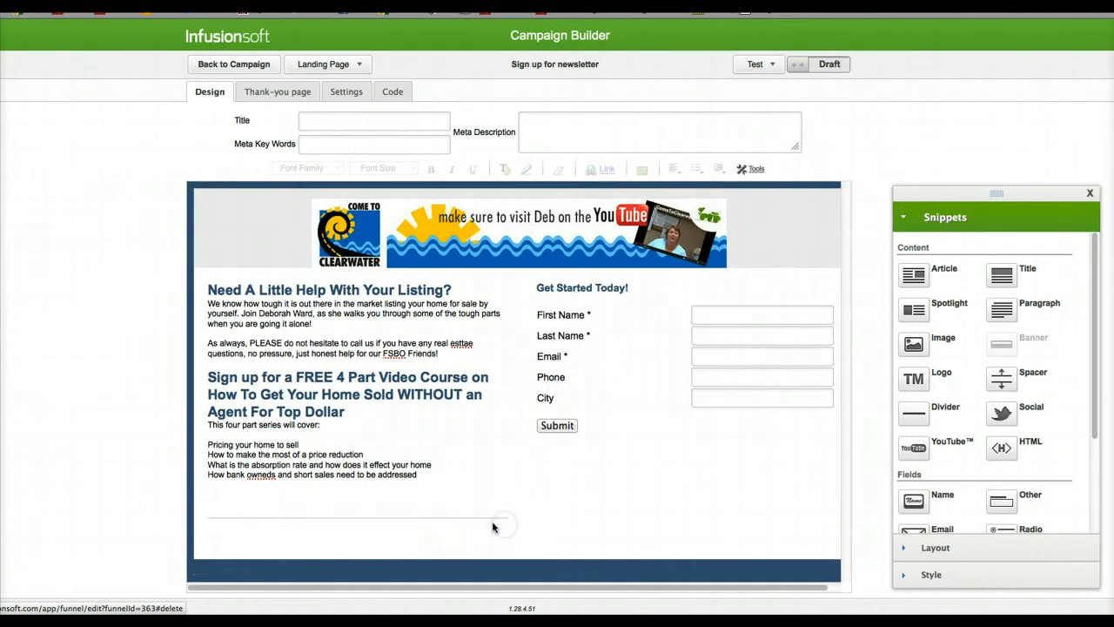
{"action": "left_click", "coordinate": [501, 505]}
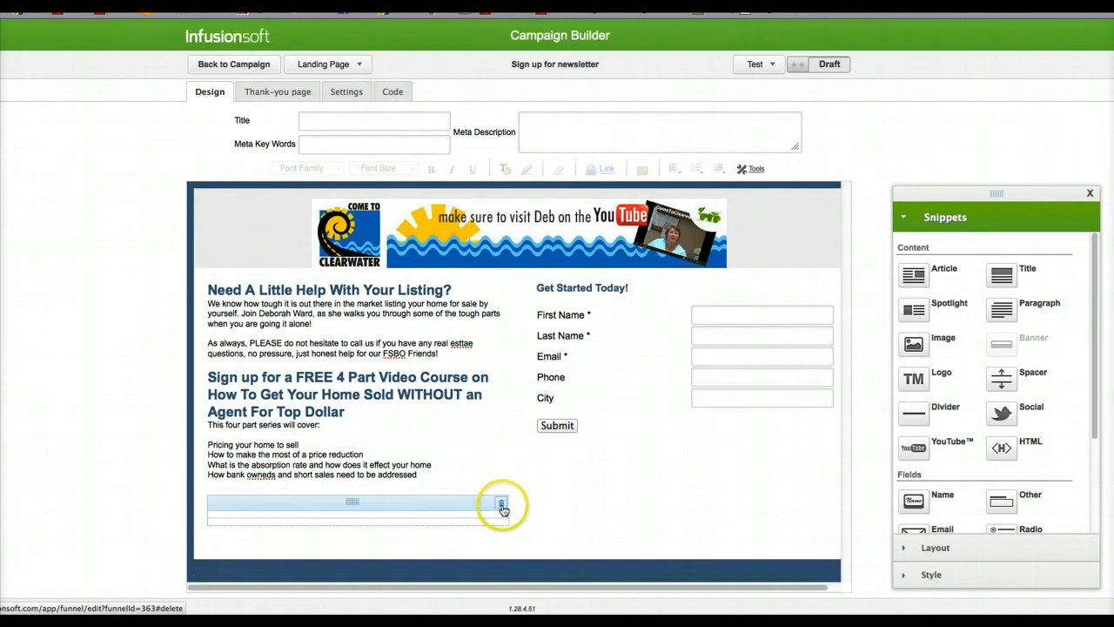
Step: Format the four topic lines from "Pricing your home to sell" to "How bank owneds and short sales need to be addressed" as a bulleted list
{"action": "left_click", "coordinate": [379, 474]}
{"action": "left_click_drag", "start_coordinate": [422, 475], "coordinate": [209, 433]}
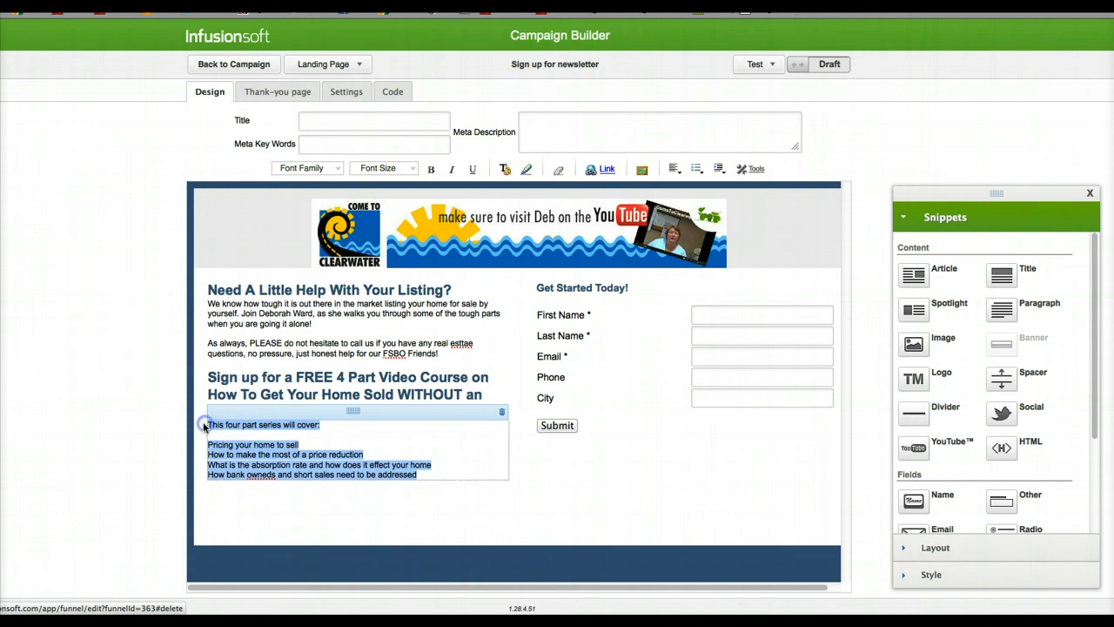
{"action": "left_click", "coordinate": [326, 452]}
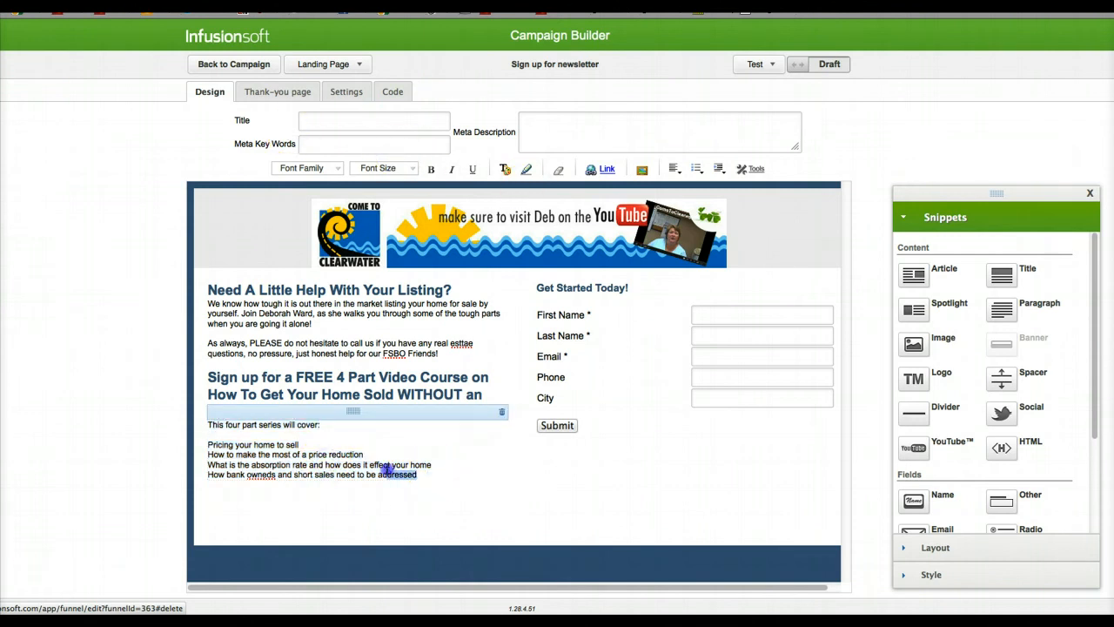
{"action": "left_click_drag", "start_coordinate": [418, 475], "coordinate": [244, 444]}
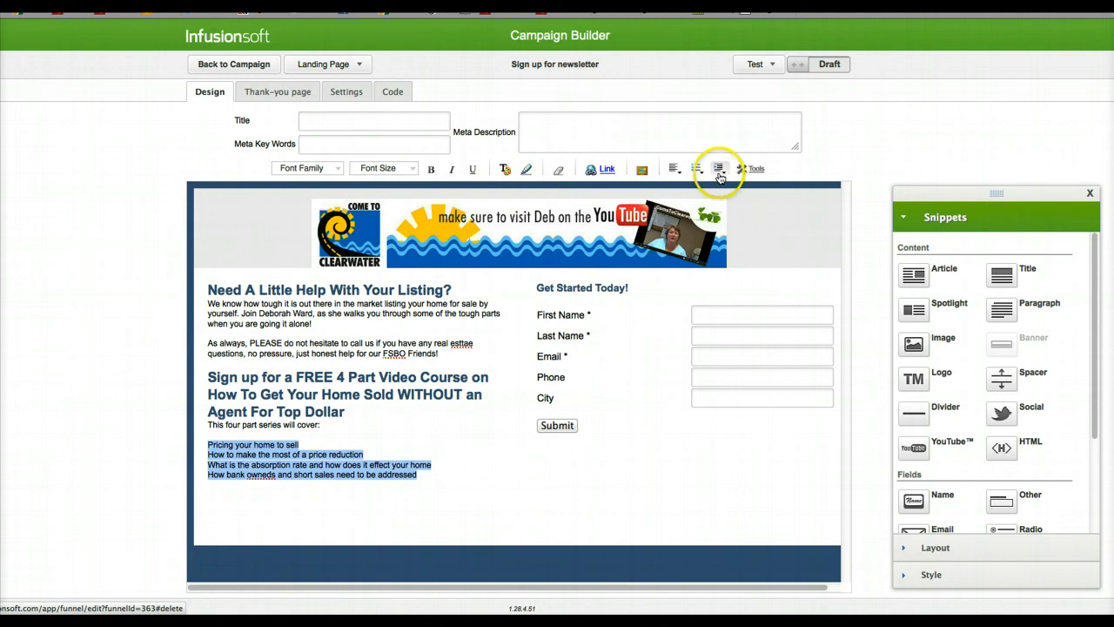
{"action": "left_click", "coordinate": [692, 169]}
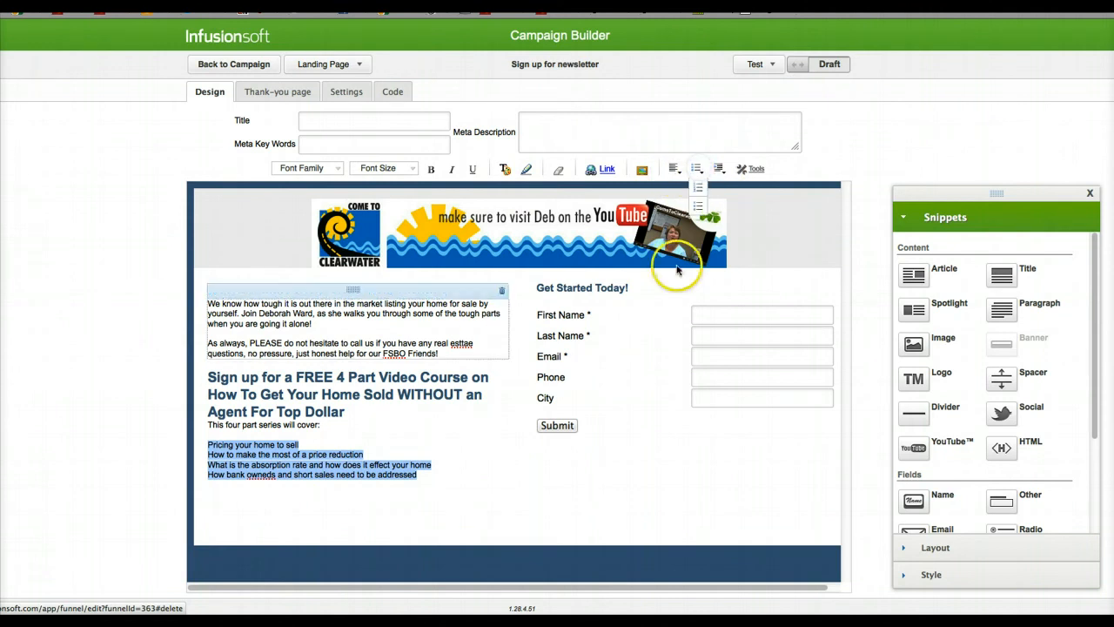
{"action": "left_click", "coordinate": [698, 205]}
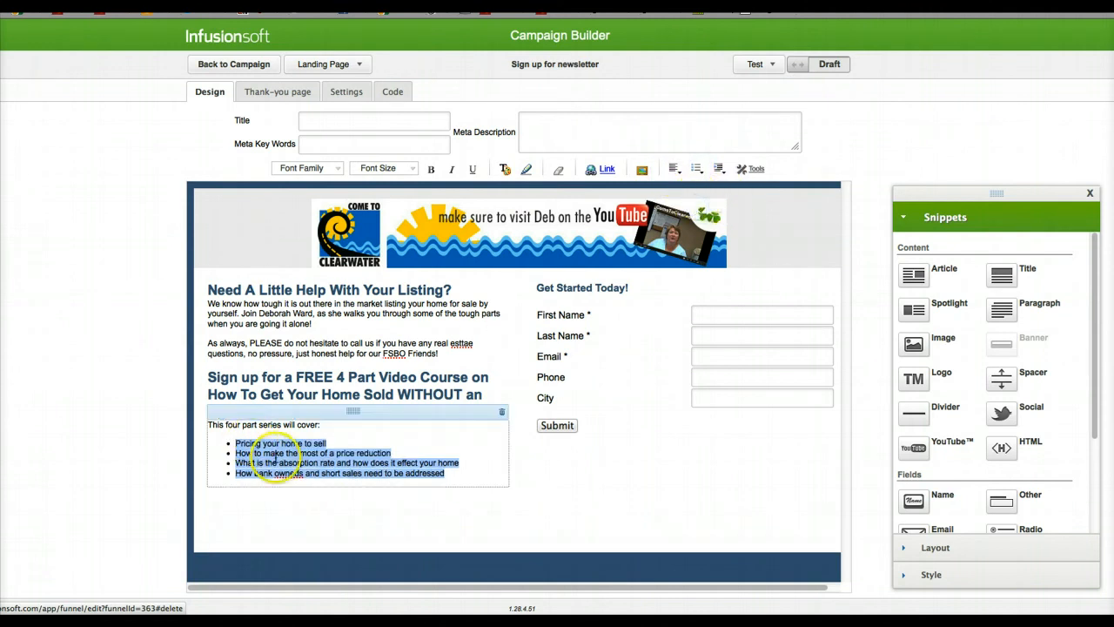
Step: Set the font size of "This four part series will cover:" and its four bulleted topics to 3 (12pt)
{"action": "left_click_drag", "start_coordinate": [430, 478], "coordinate": [228, 450]}
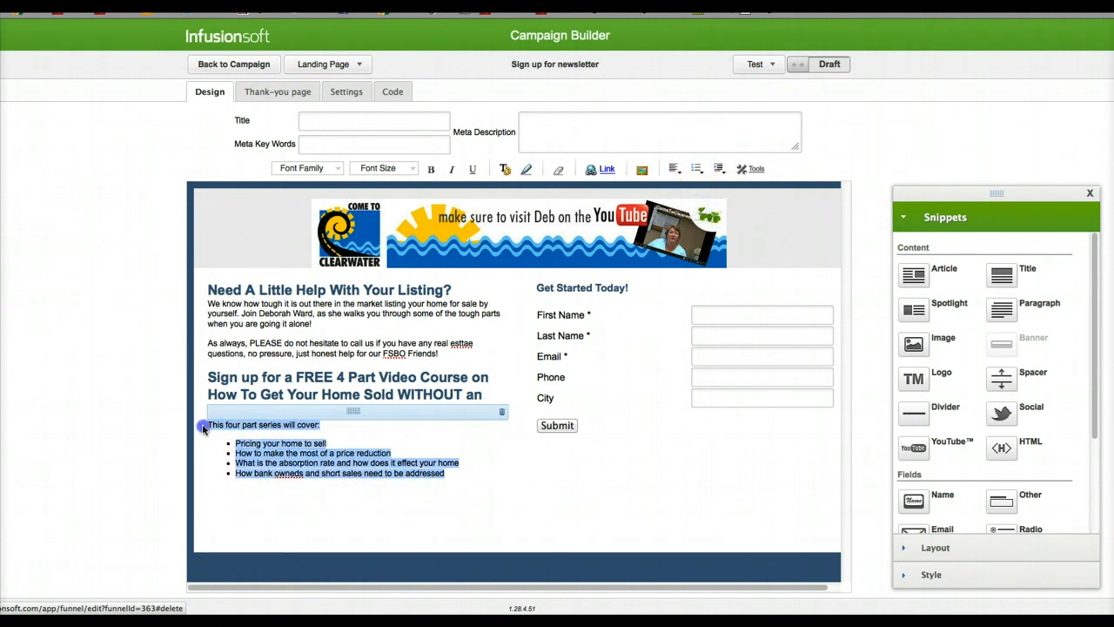
{"action": "left_click", "coordinate": [370, 167]}
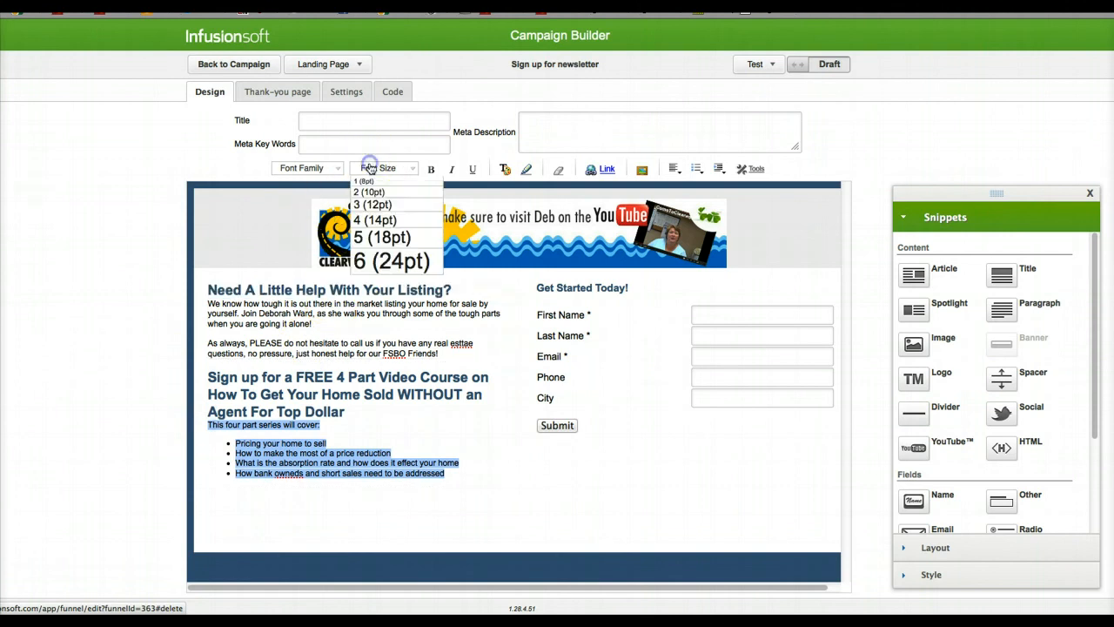
{"action": "left_click", "coordinate": [375, 209]}
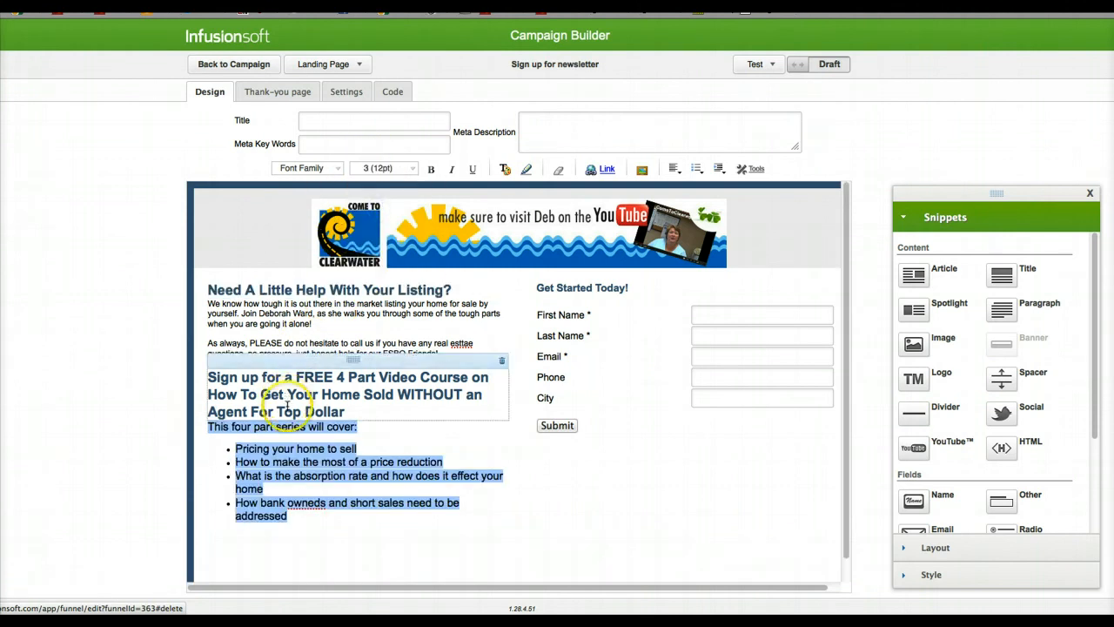
Step: Set the two paragraphs under the "Need A Little Help With Your Listing?" heading to font size 3 (12pt)
{"action": "left_click", "coordinate": [300, 343]}
{"action": "left_click_drag", "start_coordinate": [439, 354], "coordinate": [141, 288]}
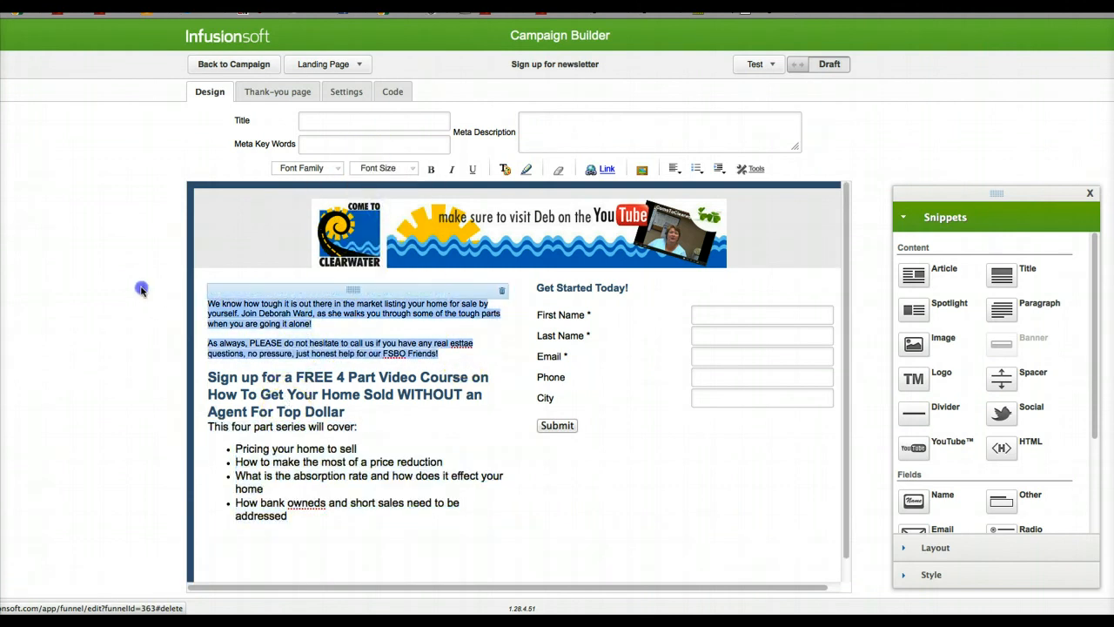
{"action": "left_click", "coordinate": [380, 168]}
{"action": "left_click", "coordinate": [389, 209]}
{"action": "left_click", "coordinate": [374, 370]}
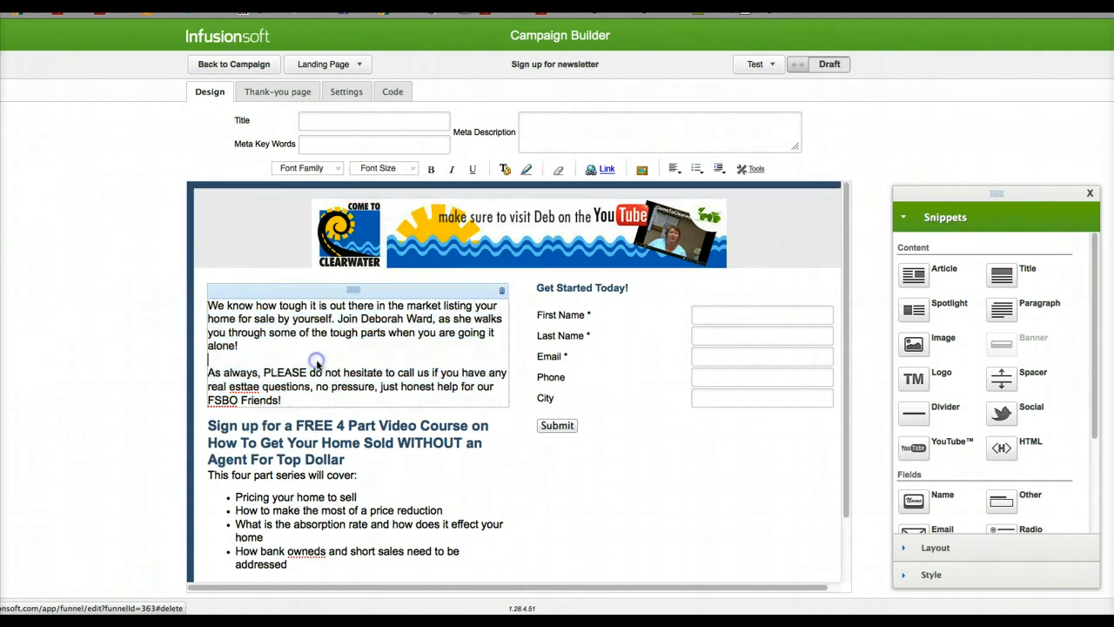
{"action": "left_click", "coordinate": [50, 249]}
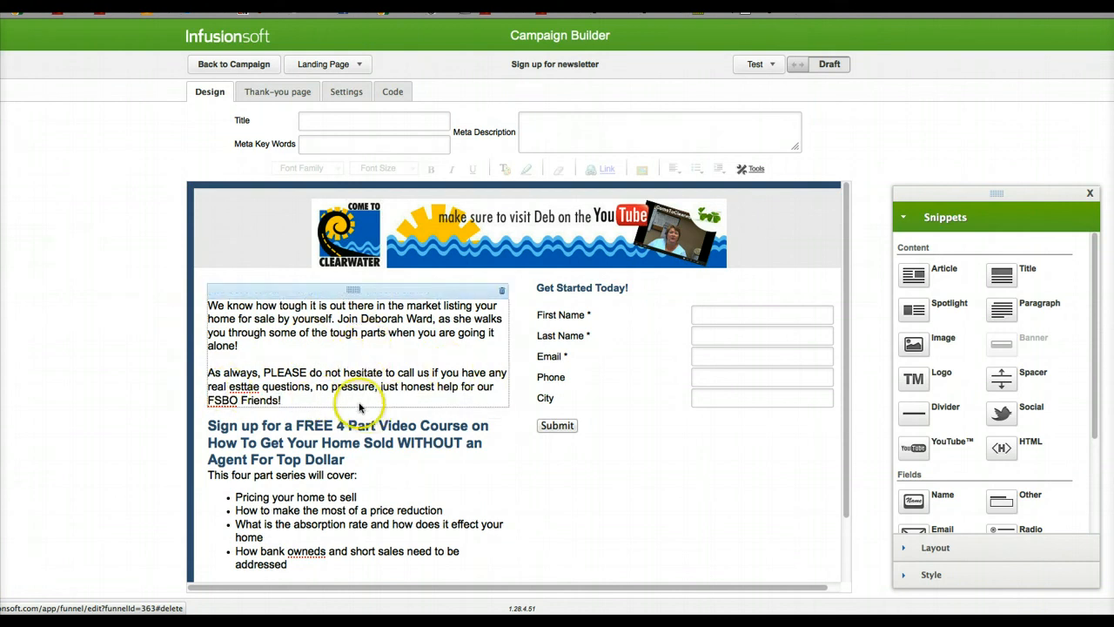
Step: Correct the misspelled "esttae" to "estate" in the second introductory paragraph
{"action": "scroll", "coordinate": [339, 400], "scroll_direction": "down", "scroll_amount": 1}
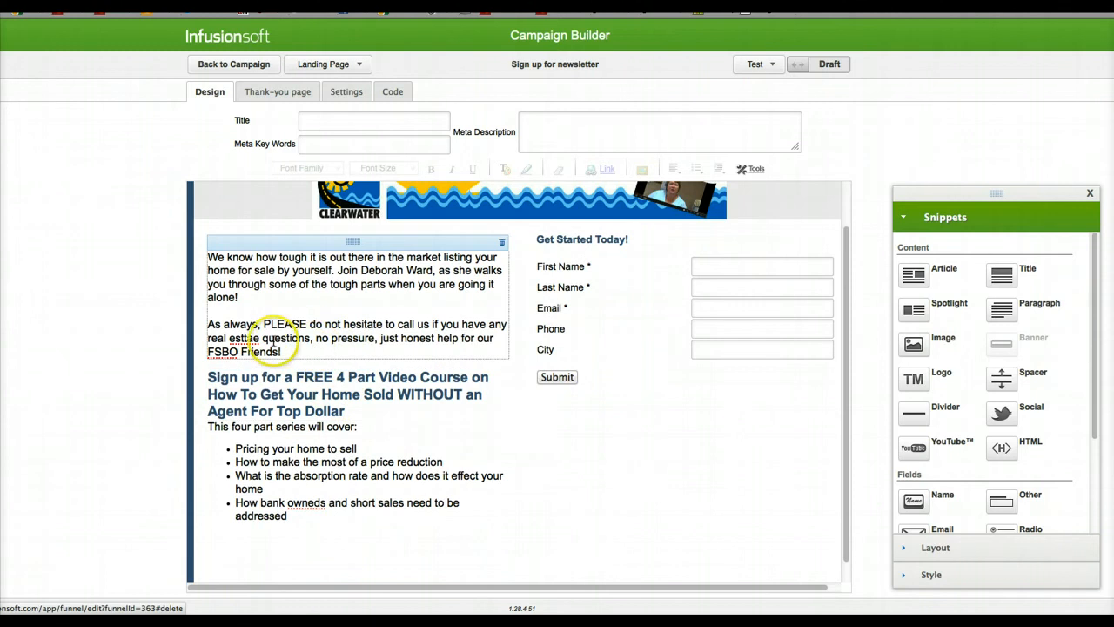
{"action": "left_click", "coordinate": [250, 338]}
{"action": "type", "text": "estate"}
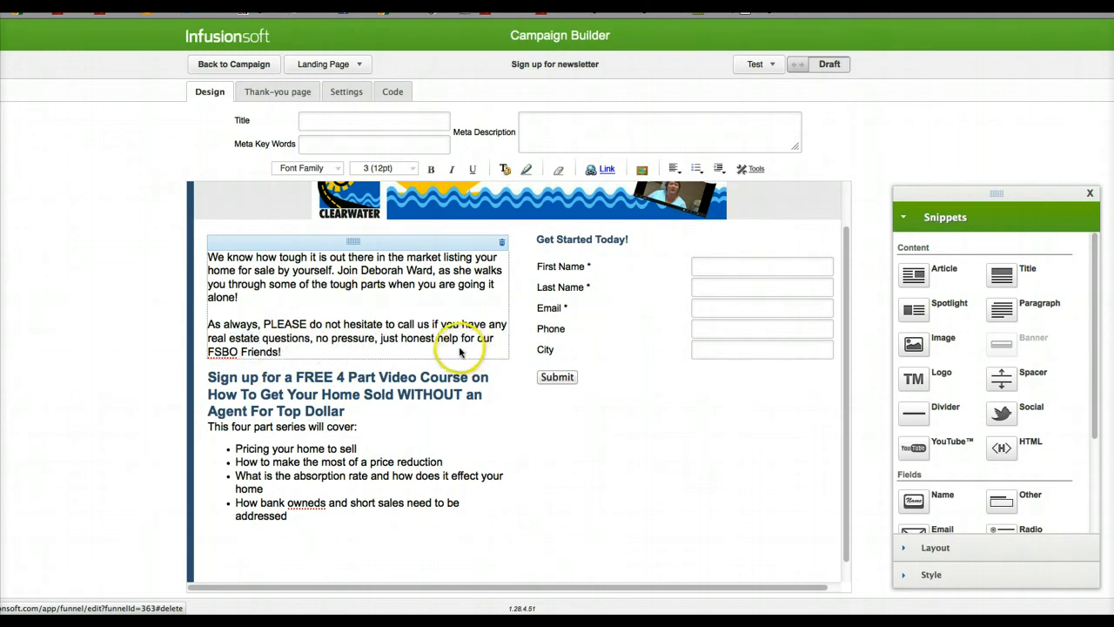
Step: Add a 15 px Spacer below the "Sign up for a FREE 4 Part Video Course" heading and another Spacer below "Need A Little Help With Your Listing?"
{"action": "left_click", "coordinate": [303, 374]}
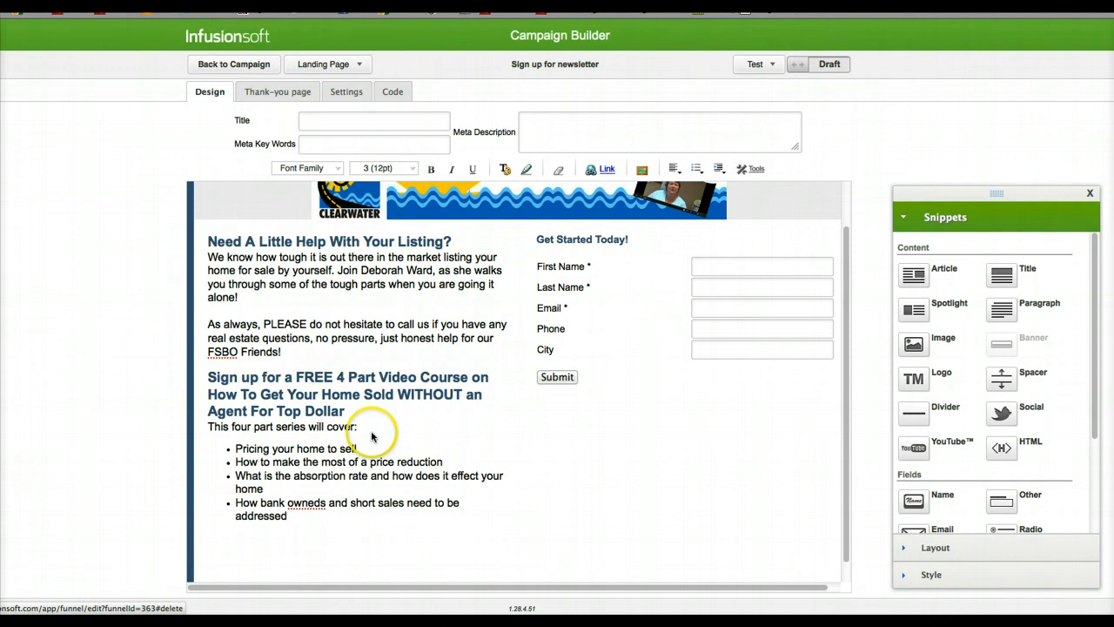
{"action": "left_click_drag", "start_coordinate": [1001, 377], "coordinate": [310, 428]}
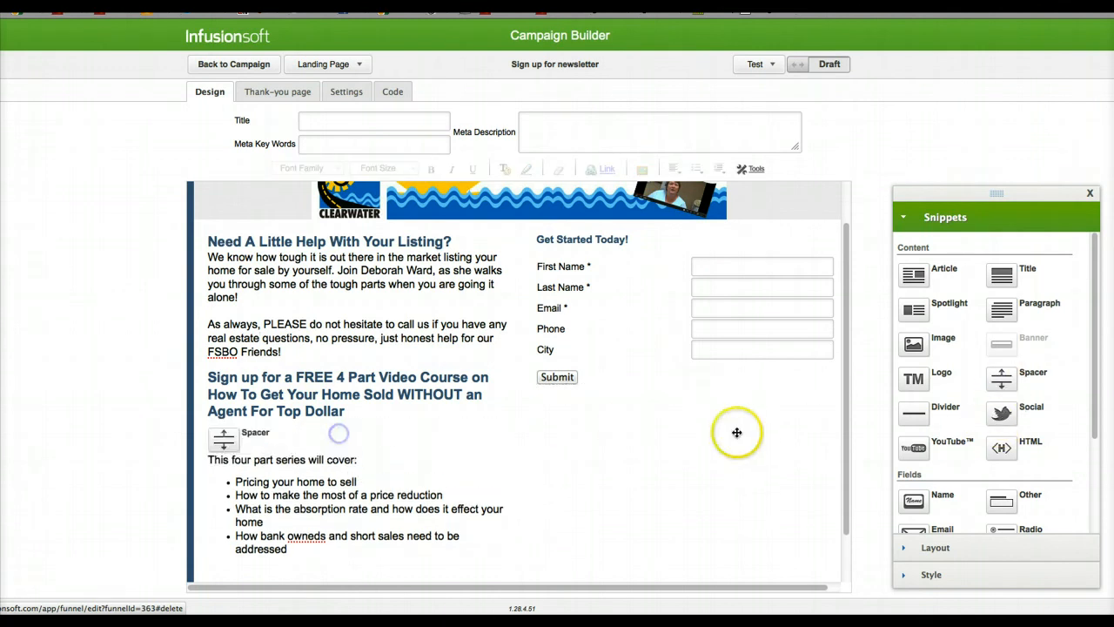
{"action": "left_click", "coordinate": [1002, 383]}
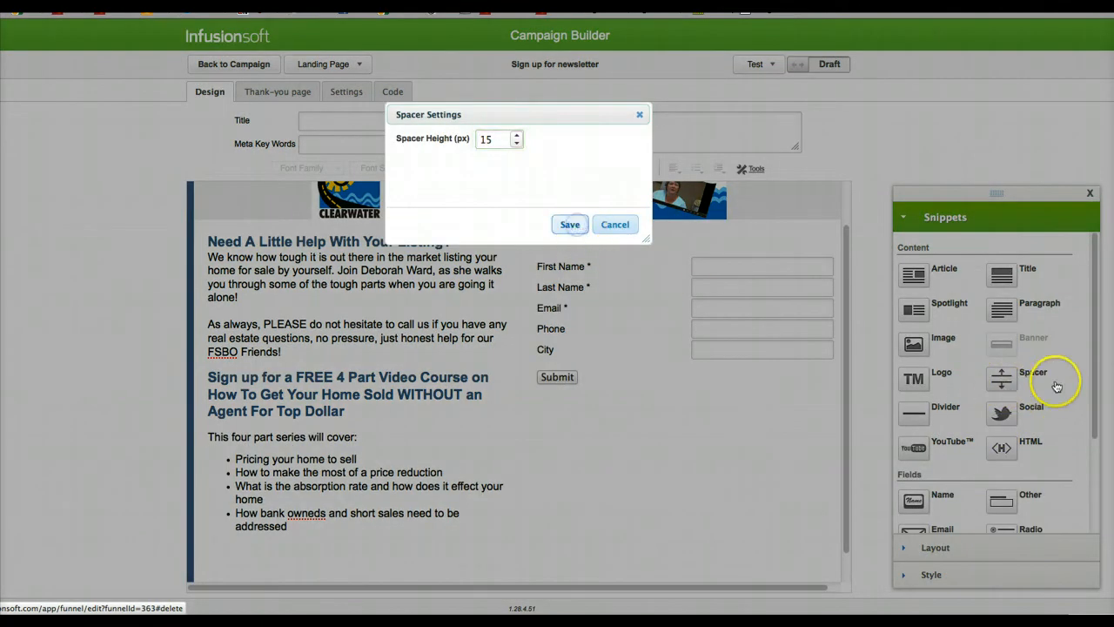
{"action": "left_click_drag", "start_coordinate": [1003, 377], "coordinate": [335, 306]}
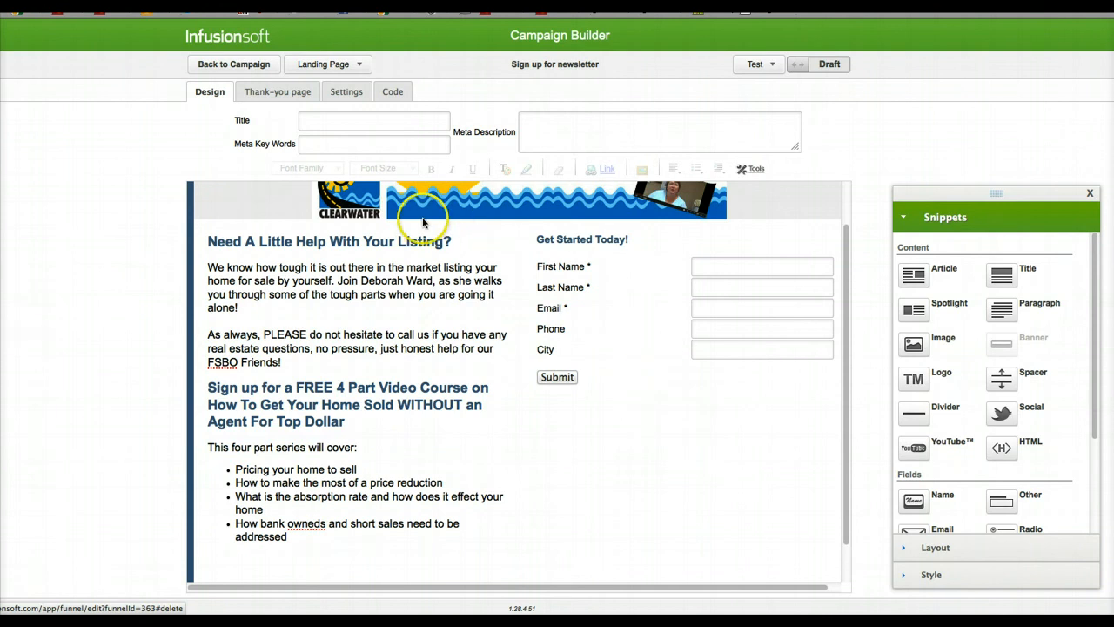
Step: Replace the thank-you page's header banner with the image come-to-clearwater-header.jpg
{"action": "left_click", "coordinate": [391, 123]}
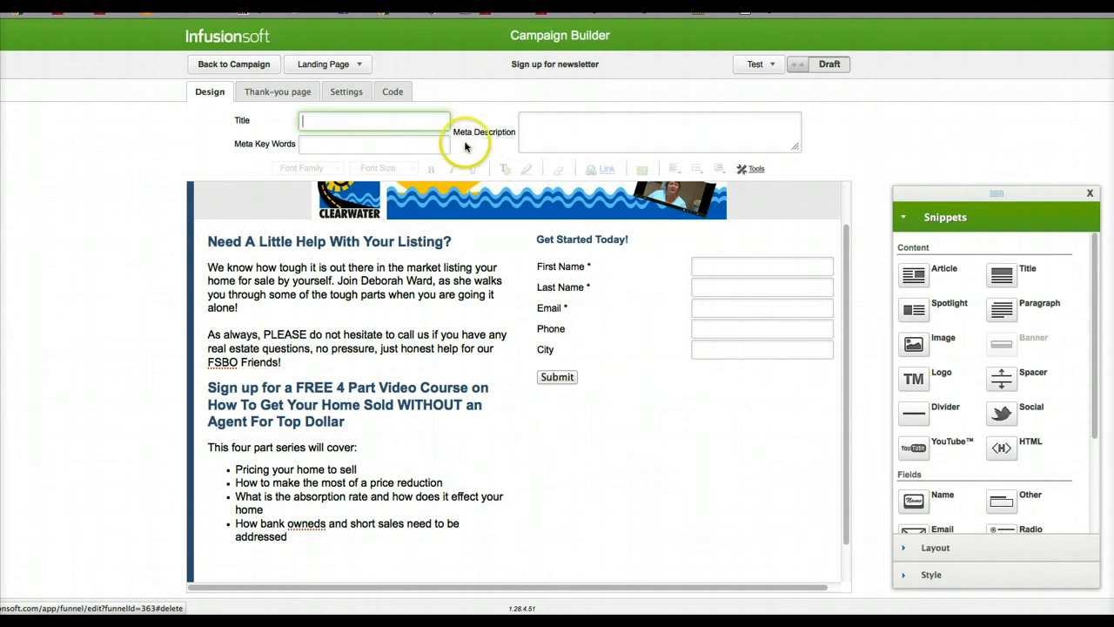
{"action": "left_click", "coordinate": [287, 94]}
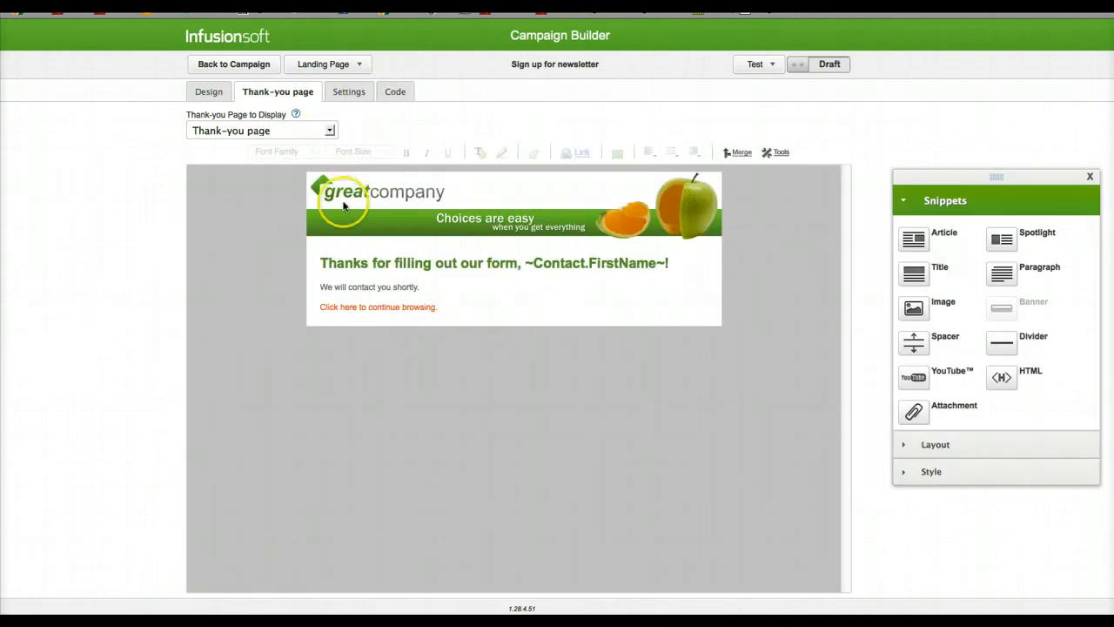
{"action": "left_click", "coordinate": [406, 209]}
{"action": "double_click", "coordinate": [407, 210]}
{"action": "left_click", "coordinate": [435, 182]}
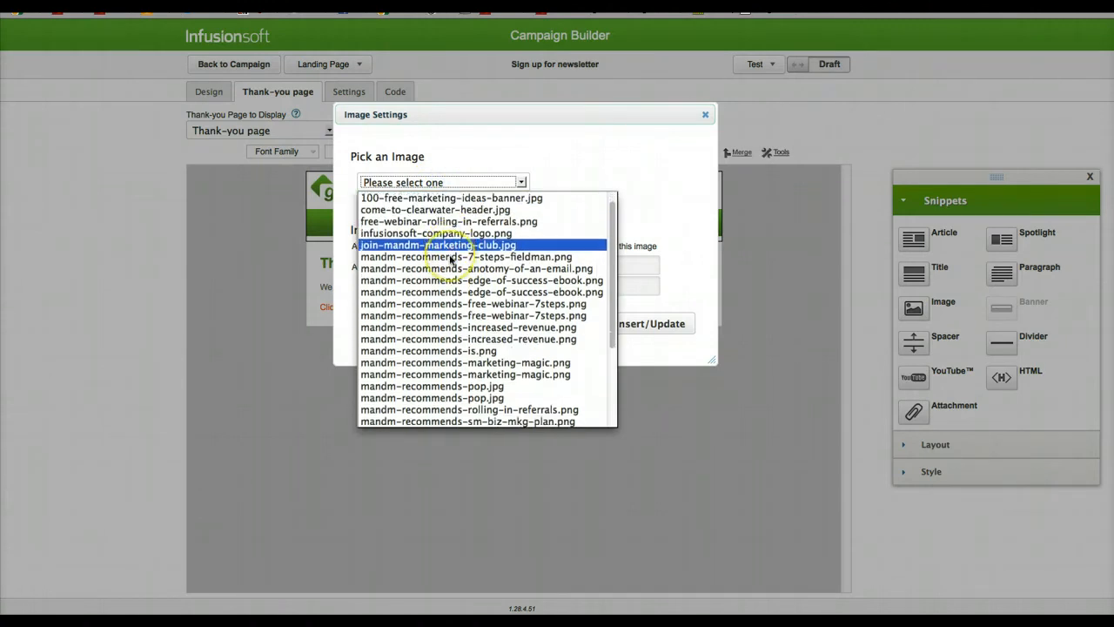
{"action": "left_click", "coordinate": [455, 223]}
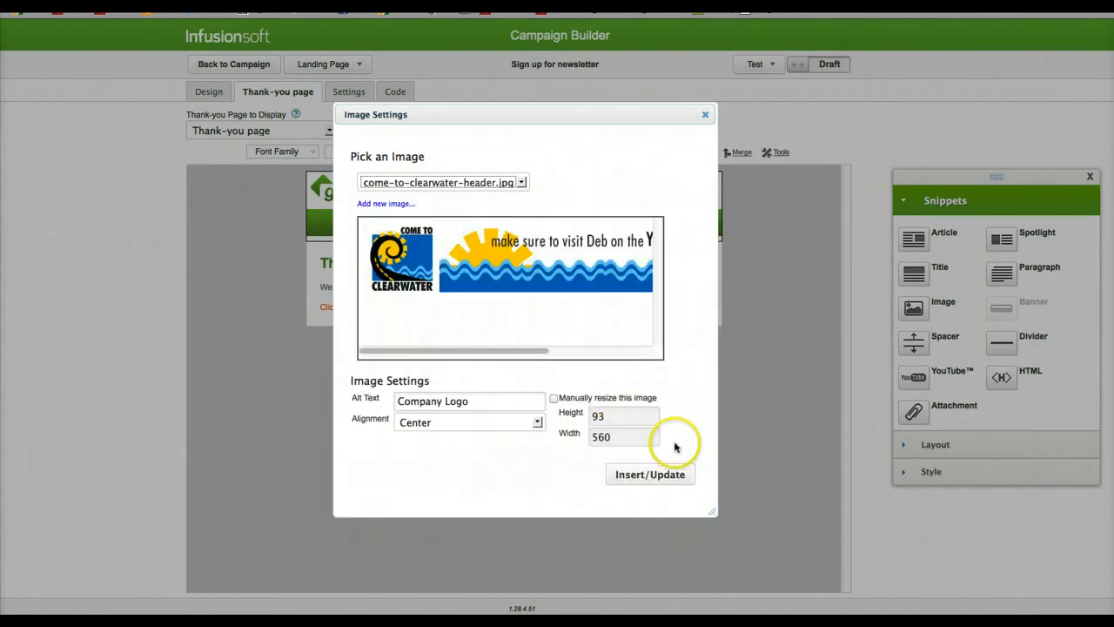
{"action": "left_click", "coordinate": [605, 420]}
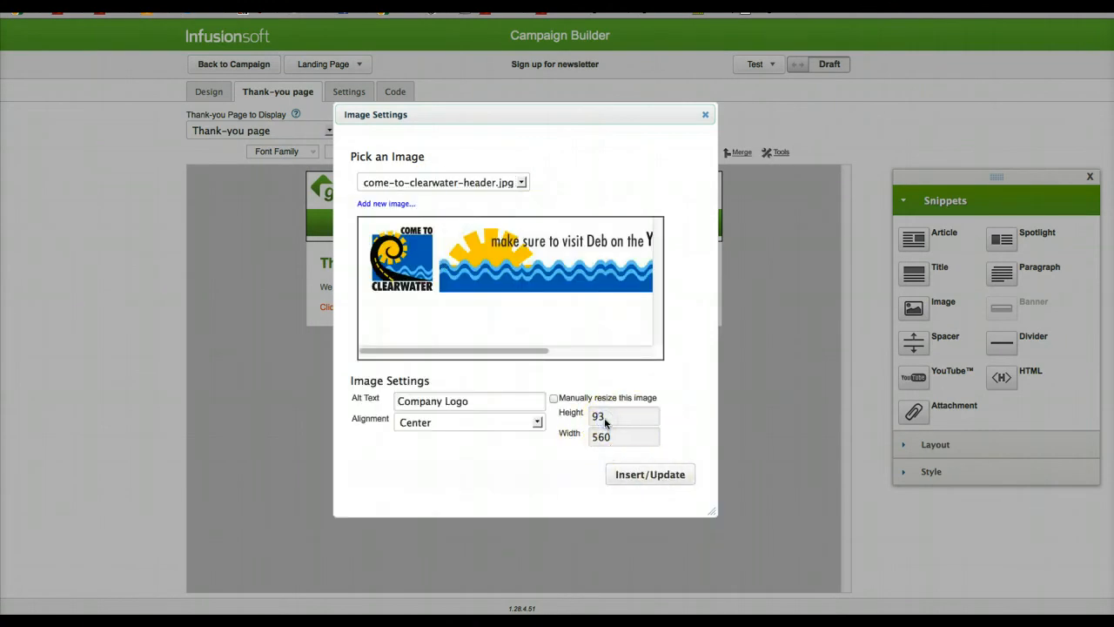
{"action": "left_click", "coordinate": [631, 485]}
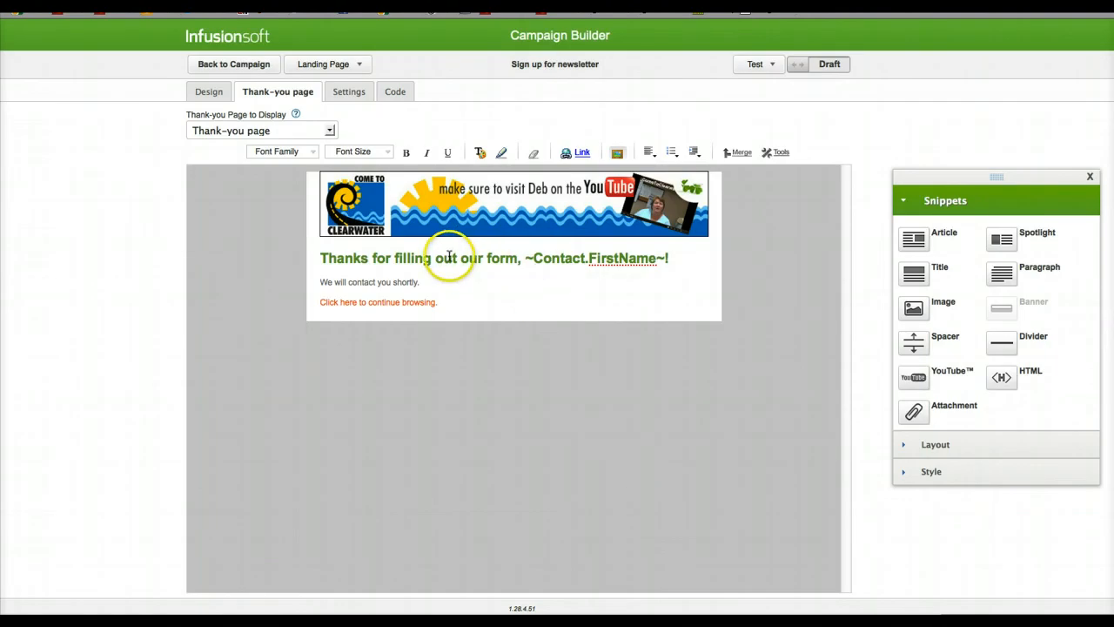
Step: Apply the Blue style to the thank-you page
{"action": "left_click", "coordinate": [448, 256]}
{"action": "triple_click", "coordinate": [448, 256]}
{"action": "left_click", "coordinate": [926, 477]}
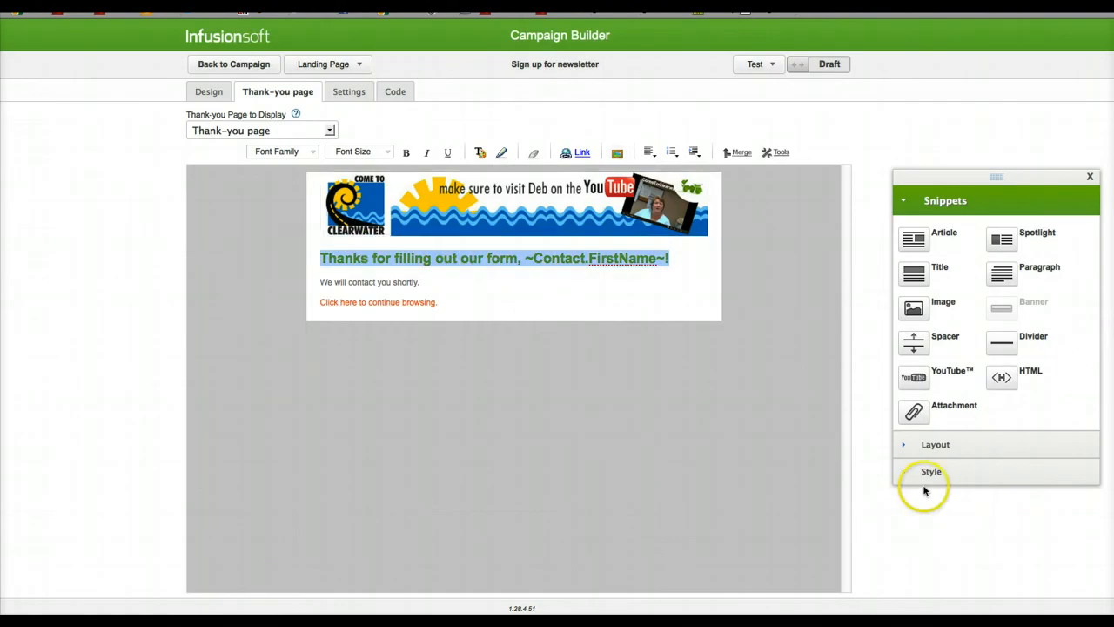
{"action": "left_click", "coordinate": [945, 298]}
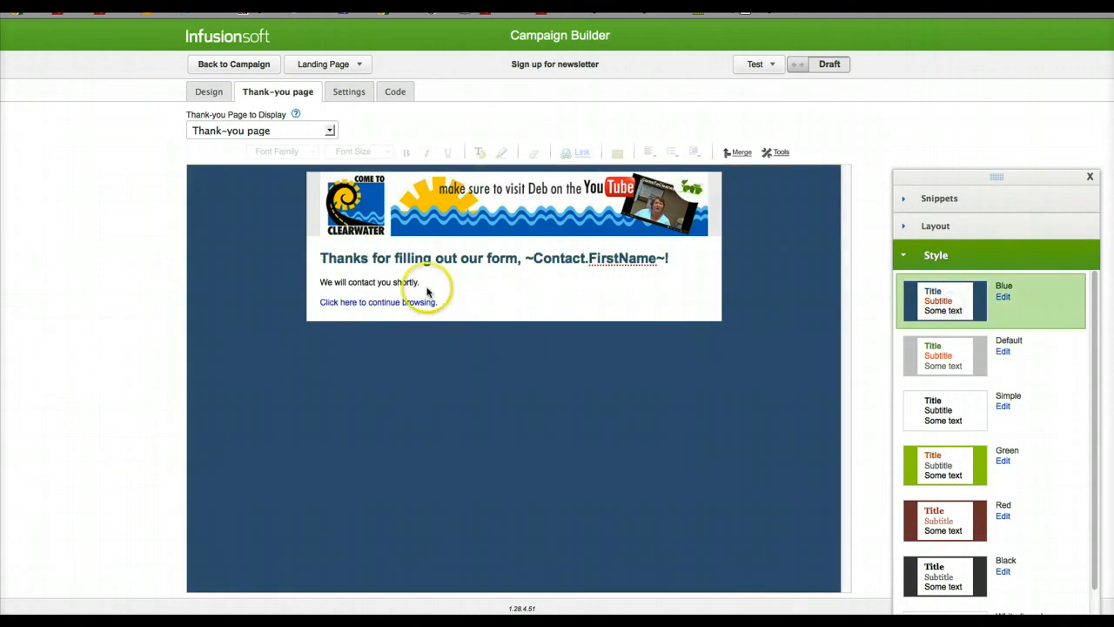
Step: Reword the thank-you heading to "Thanks for signing up ~Contact.FirstName~!"
{"action": "left_click", "coordinate": [404, 258]}
{"action": "triple_click", "coordinate": [405, 258]}
{"action": "left_click", "coordinate": [516, 257]}
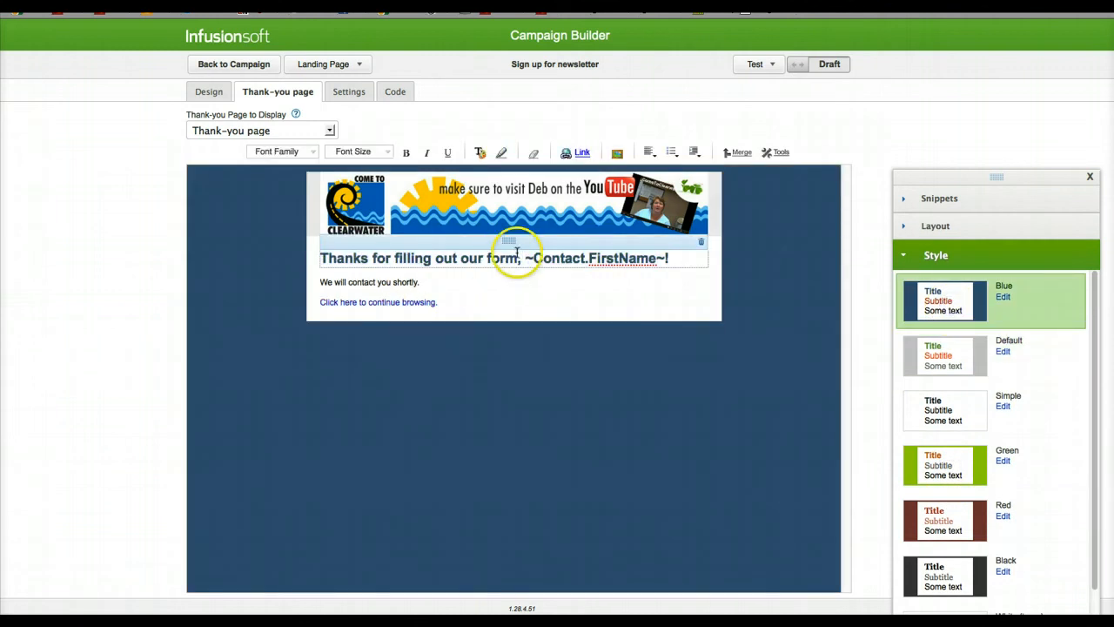
{"action": "left_click_drag", "start_coordinate": [517, 257], "coordinate": [322, 258]}
{"action": "left_click", "coordinate": [333, 254]}
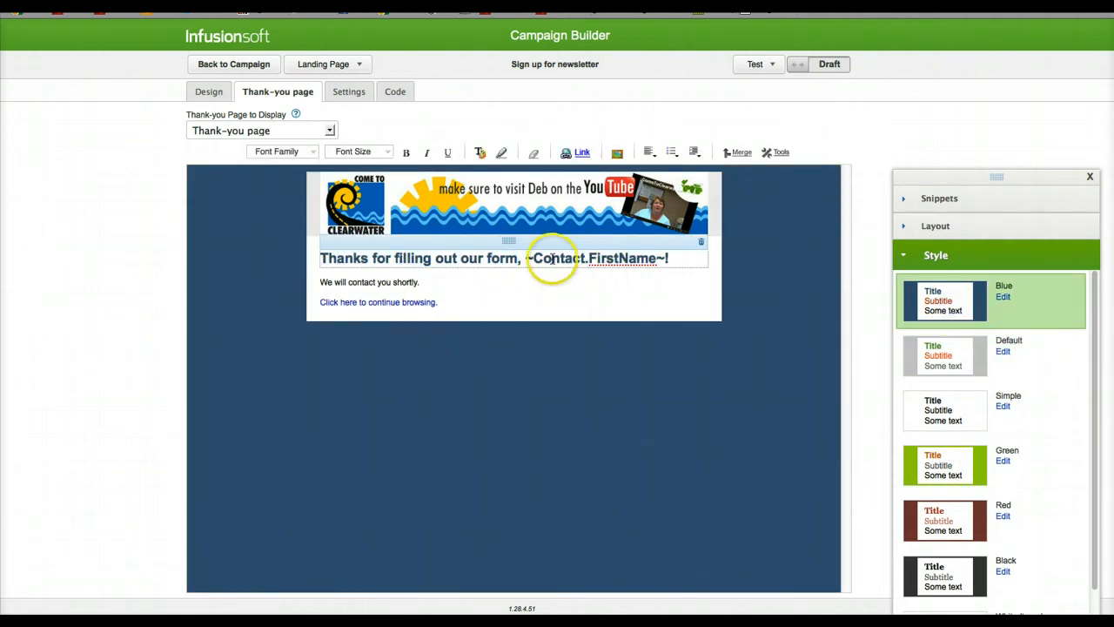
{"action": "left_click_drag", "start_coordinate": [517, 258], "coordinate": [380, 258]}
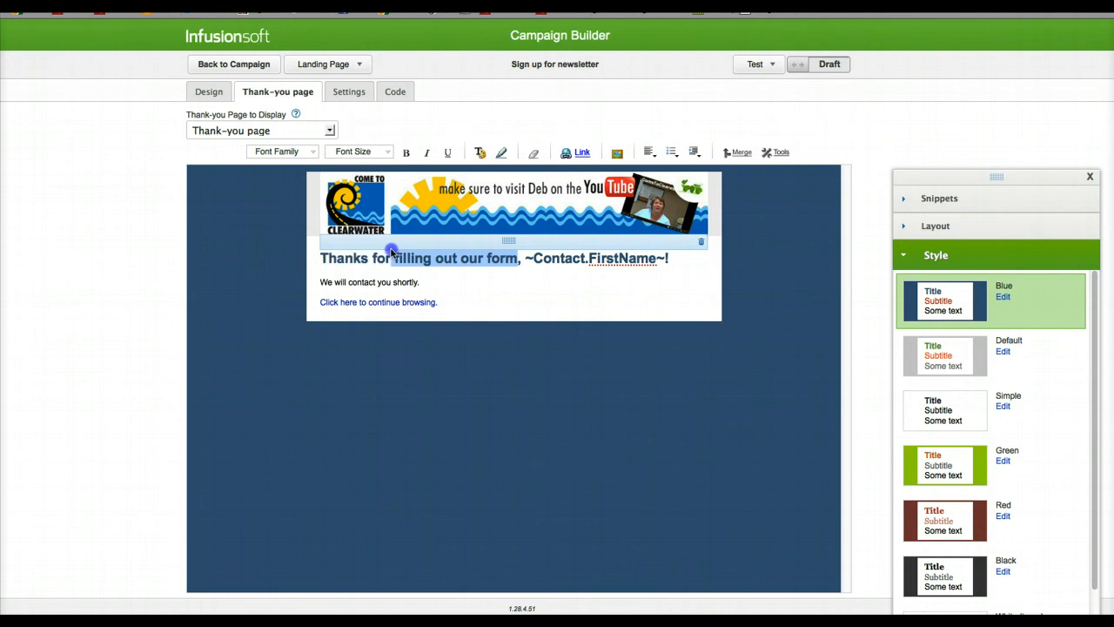
{"action": "type", "text": "sign"}
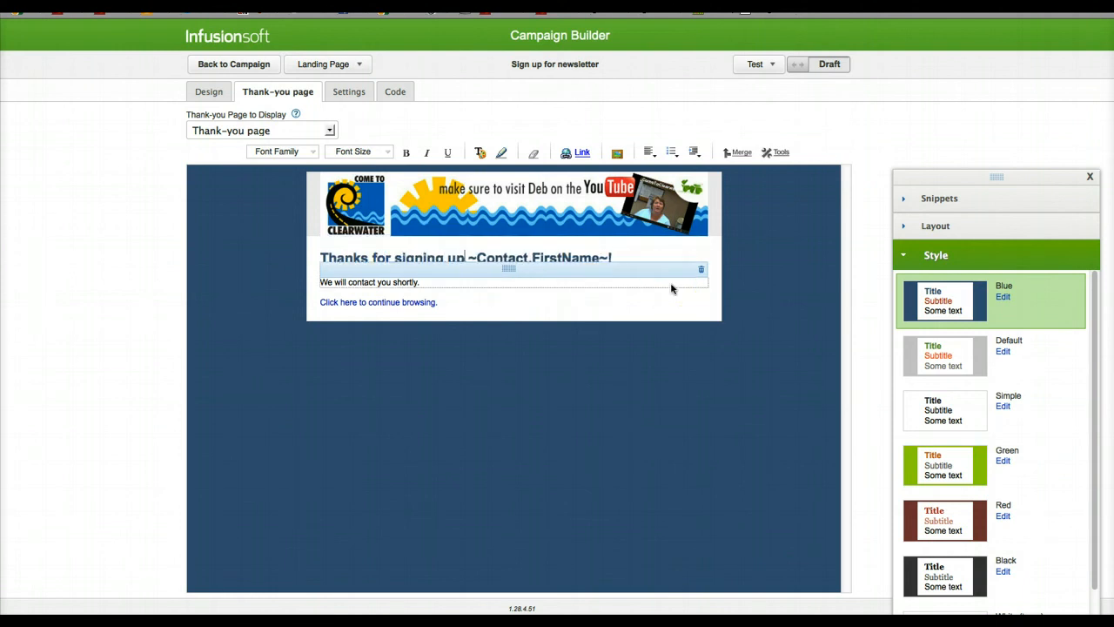
{"action": "left_click", "coordinate": [469, 259]}
{"action": "key", "text": "BackSpace"}
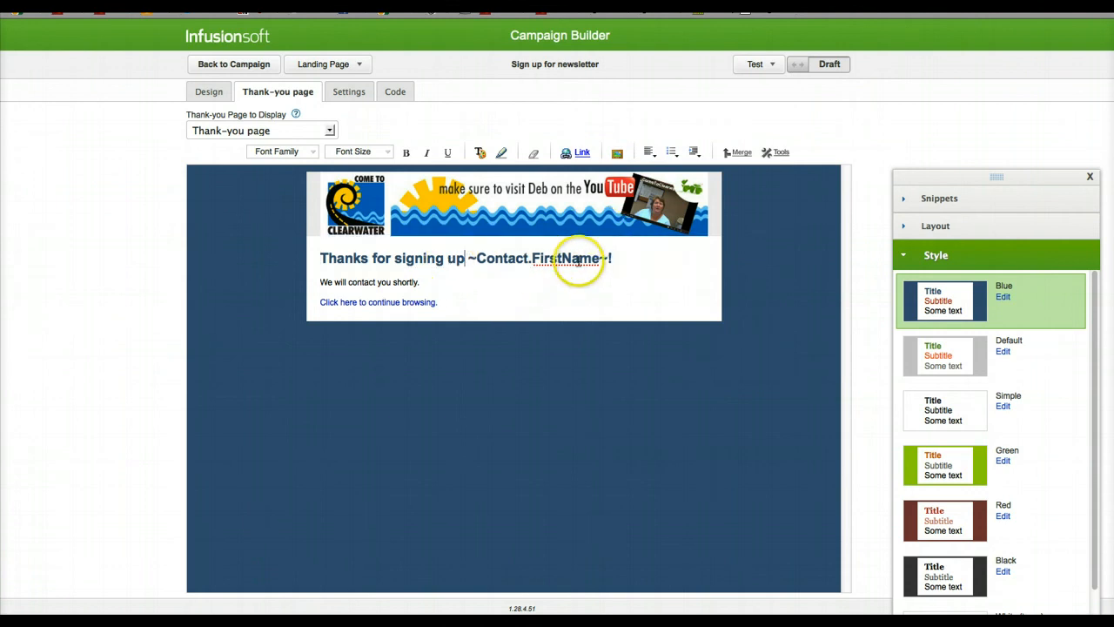
{"action": "key", "text": "Return"}
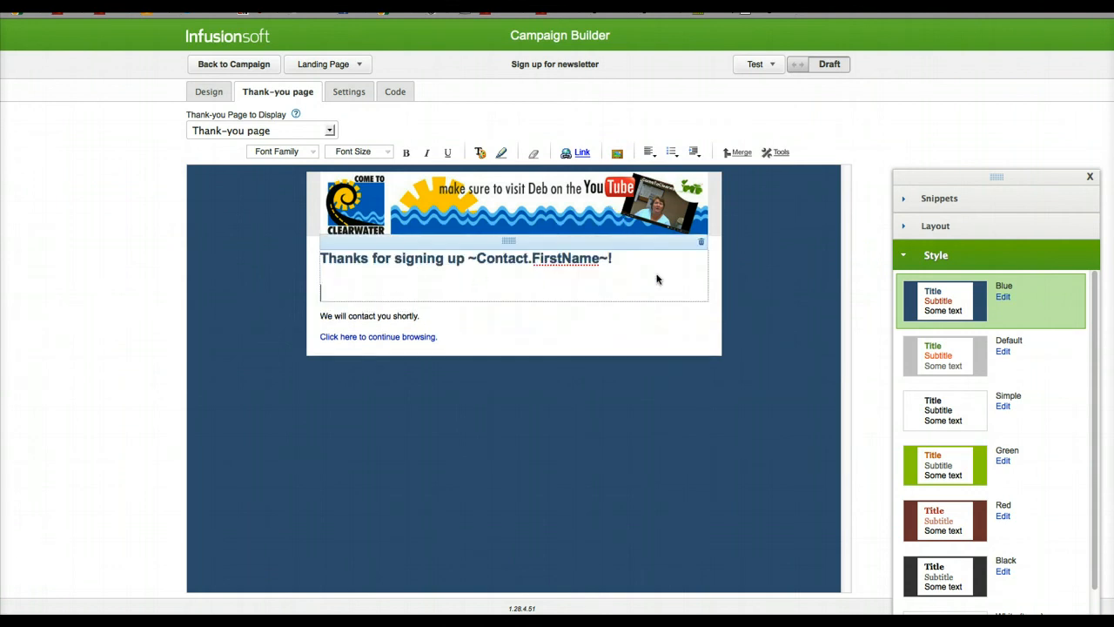
{"action": "key", "text": "BackSpace"}
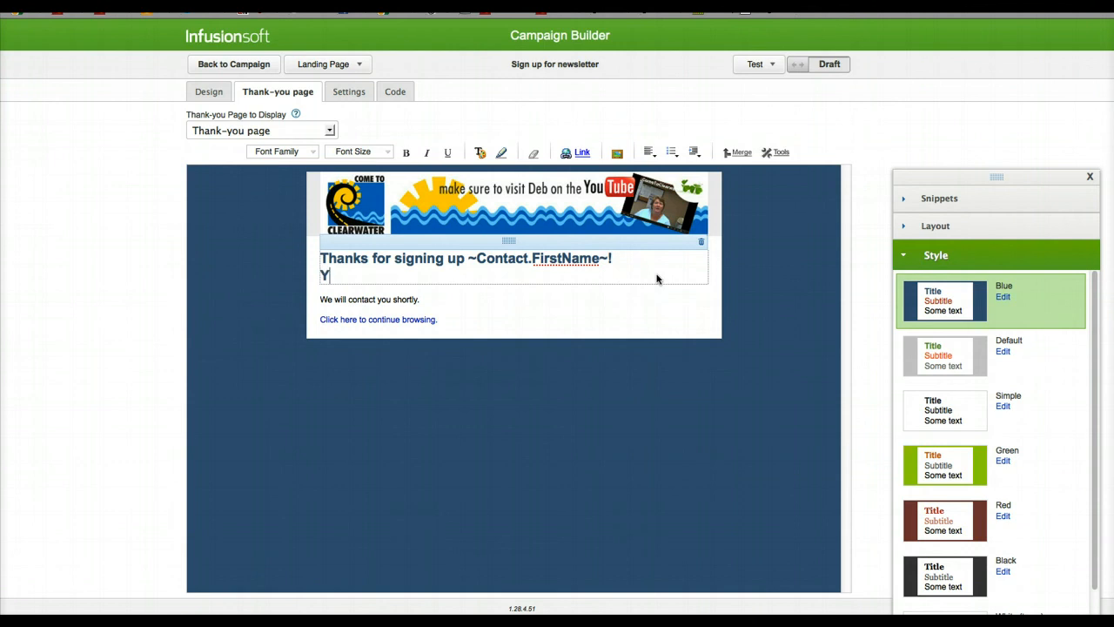
{"action": "key", "text": "Return"}
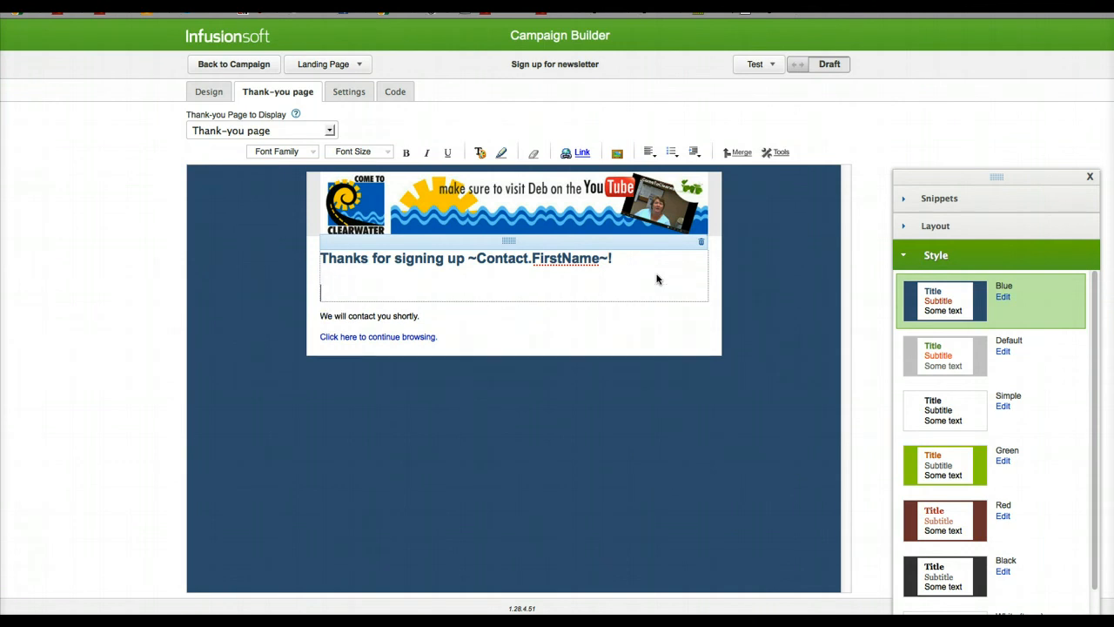
{"action": "key", "text": "BackSpace"}
{"action": "key", "text": "BackSpace"}
{"action": "left_click", "coordinate": [799, 286]}
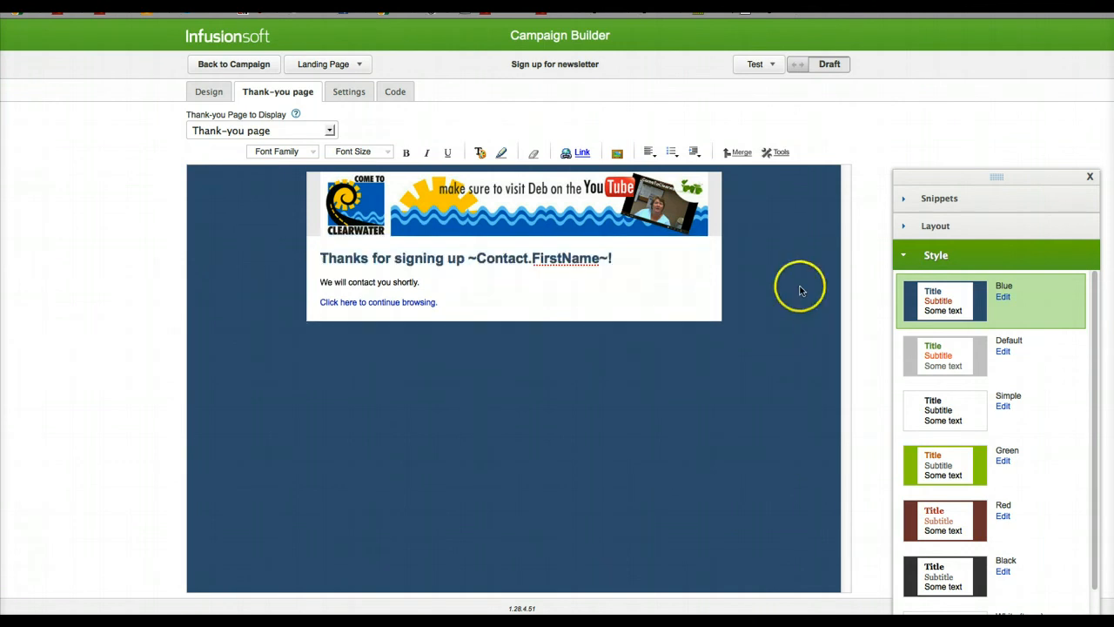
Step: Replace "We will contact you shortly." with "Check your inbox for the first part of the course!" on the thank-you page
{"action": "left_click", "coordinate": [339, 296]}
{"action": "left_click", "coordinate": [370, 287]}
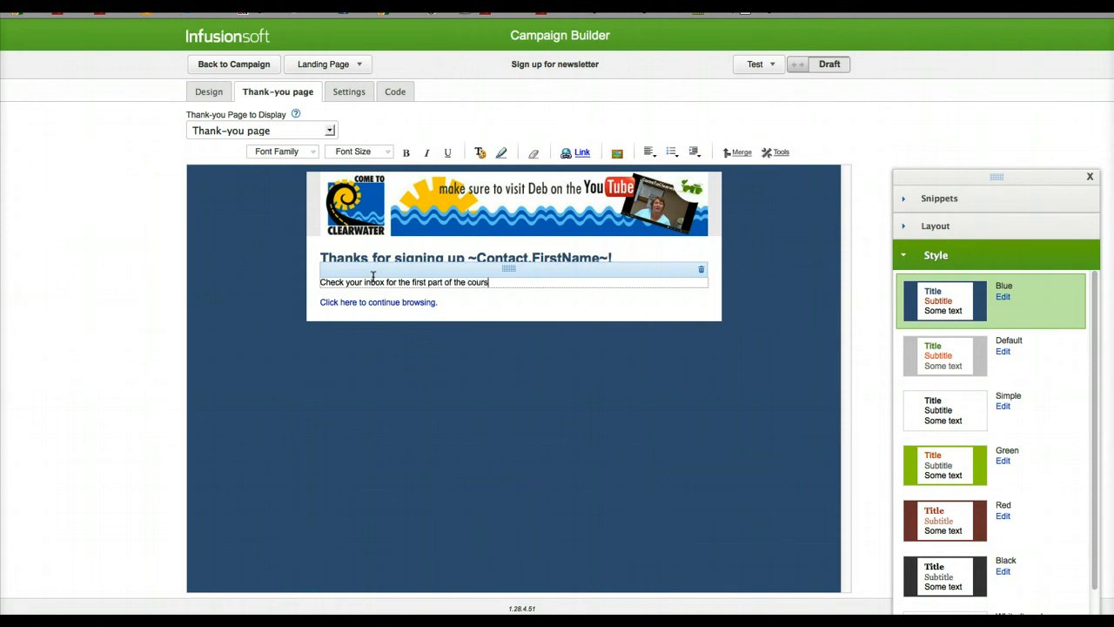
{"action": "left_click", "coordinate": [800, 141]}
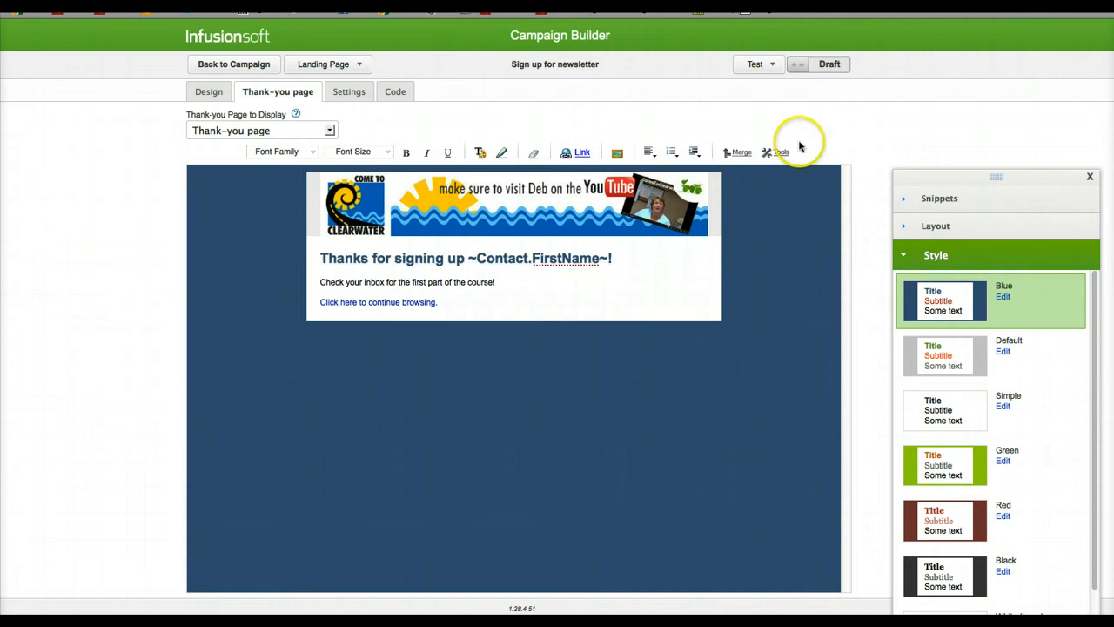
Step: View the hosted landing page through its custom URL, and return to the campaign builder
{"action": "left_click", "coordinate": [342, 98]}
{"action": "left_click", "coordinate": [403, 98]}
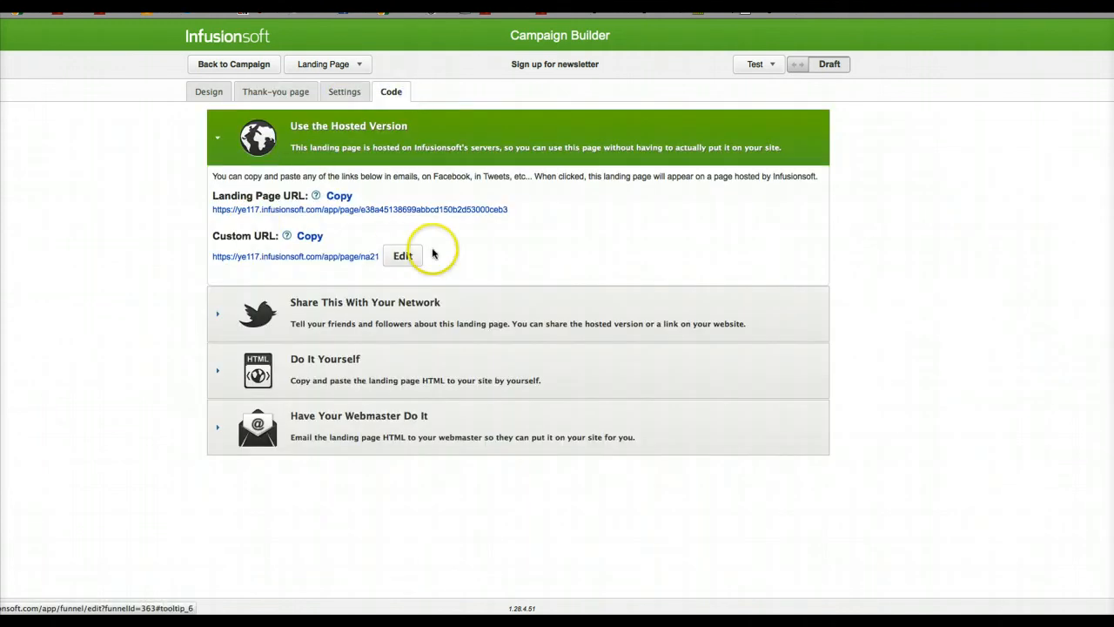
{"action": "left_click", "coordinate": [317, 257]}
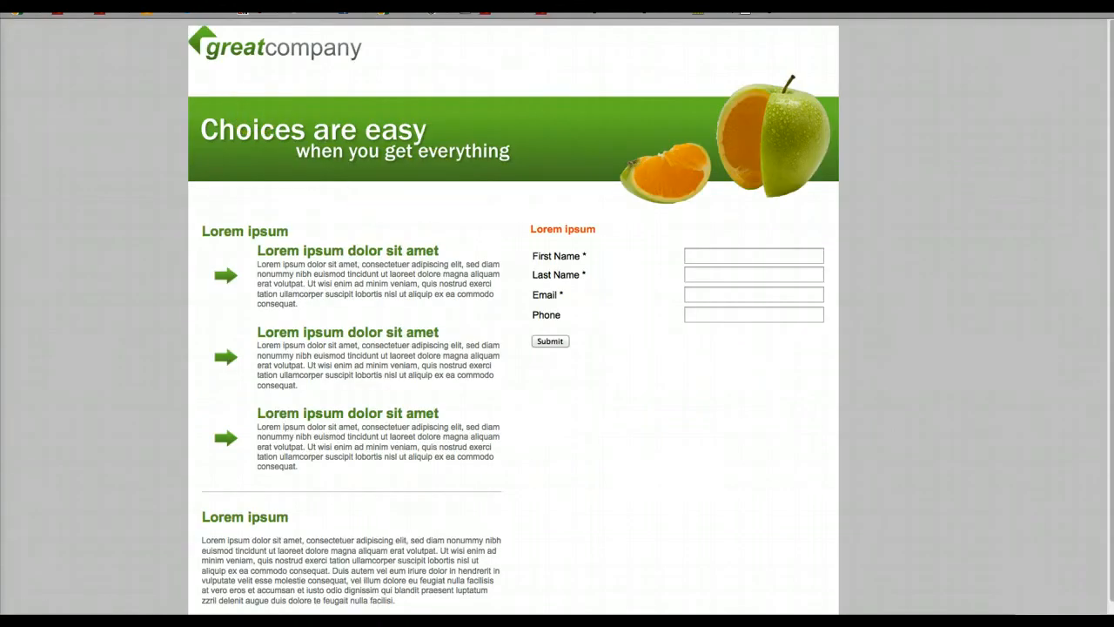
{"action": "left_click", "coordinate": [140, 7]}
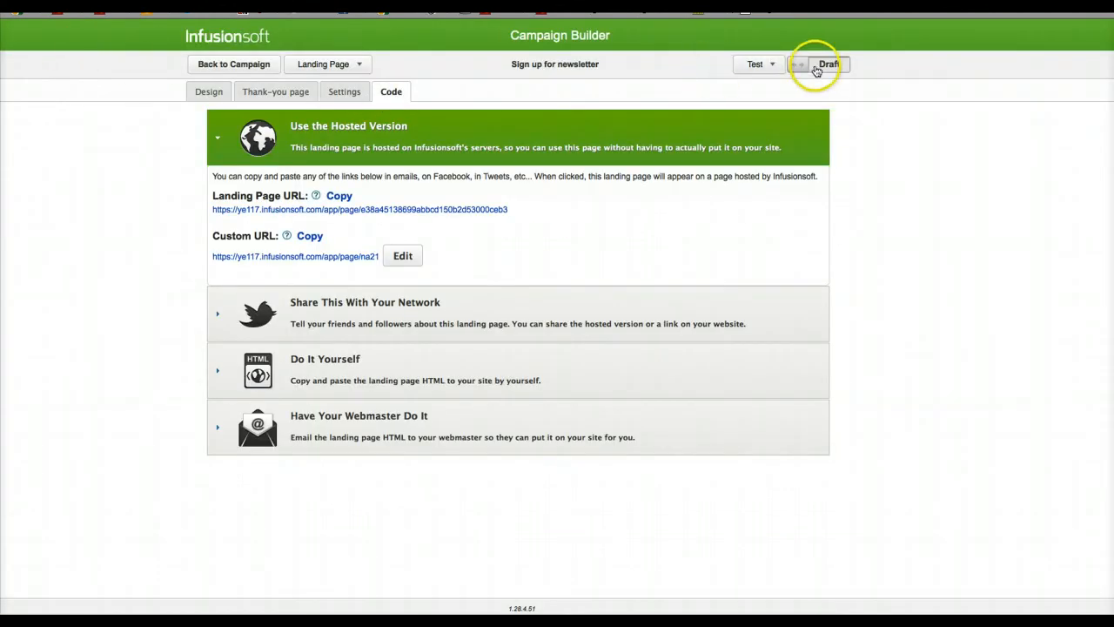
Step: Switch the landing page's status from Draft to Ready
{"action": "left_click", "coordinate": [763, 66]}
{"action": "left_click", "coordinate": [816, 66]}
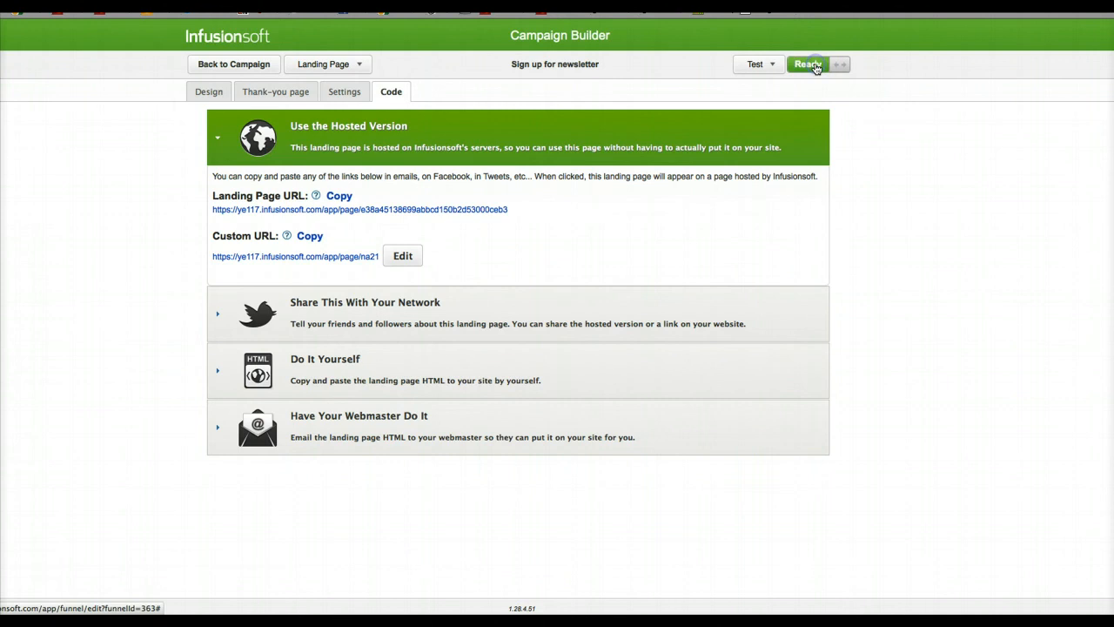
Step: Return to the campaign and publish its Blog, Twitter and YouTube traffic sources together with the newsletter sign-up goal
{"action": "left_click", "coordinate": [238, 67]}
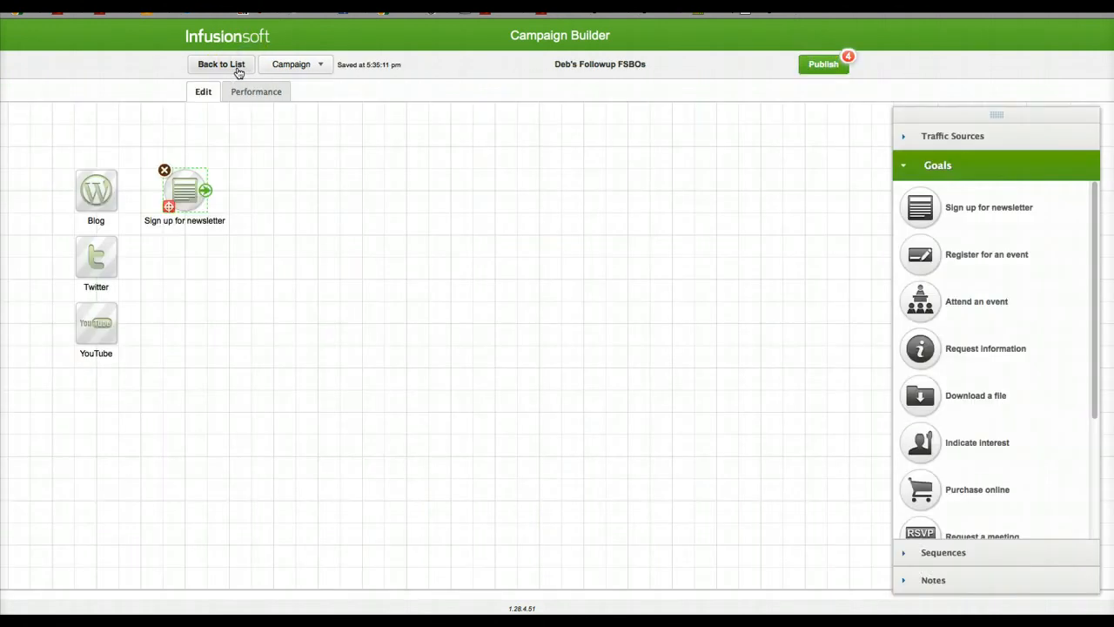
{"action": "left_click", "coordinate": [832, 66]}
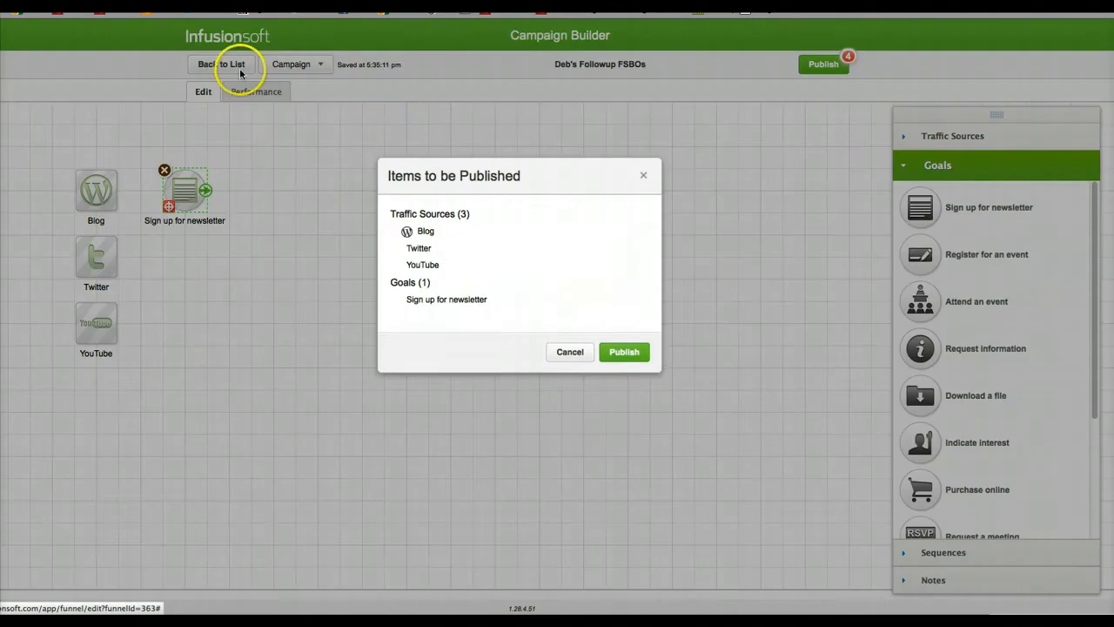
{"action": "left_click", "coordinate": [624, 353]}
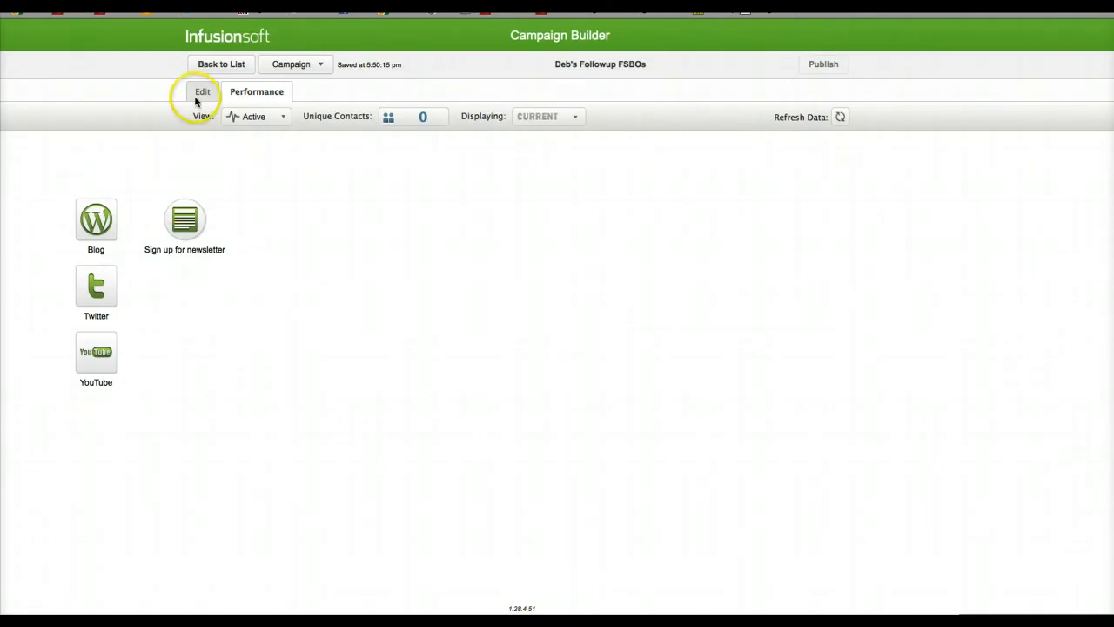
Step: View the published landing page through its custom URL, and return to the campaign's editing canvas
{"action": "left_click", "coordinate": [198, 94]}
{"action": "left_click", "coordinate": [184, 202]}
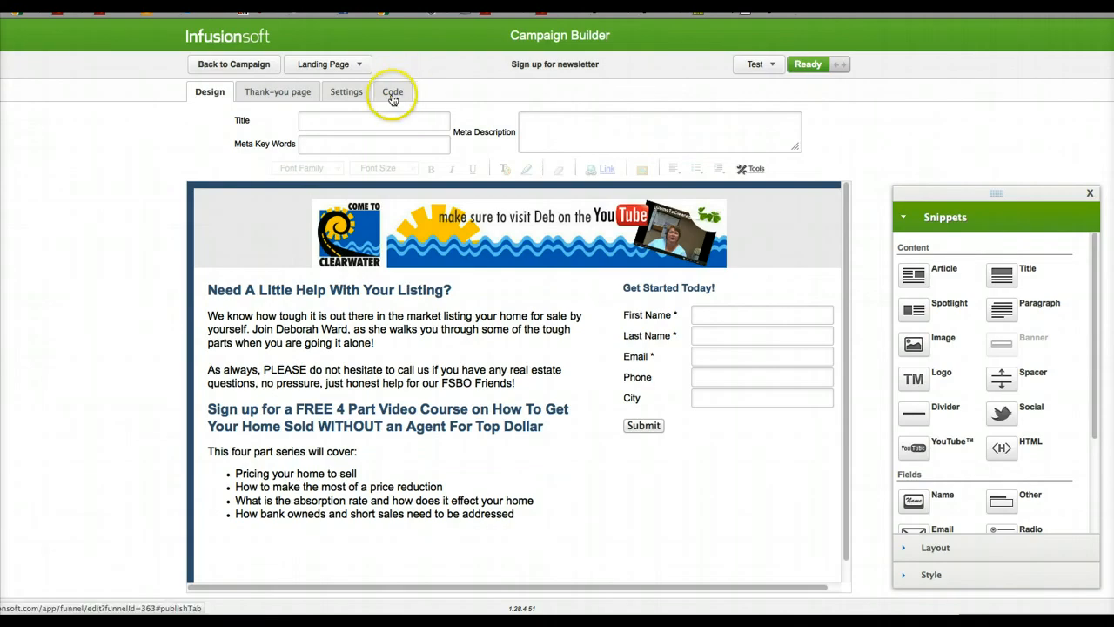
{"action": "left_click", "coordinate": [390, 91]}
{"action": "left_click", "coordinate": [284, 256]}
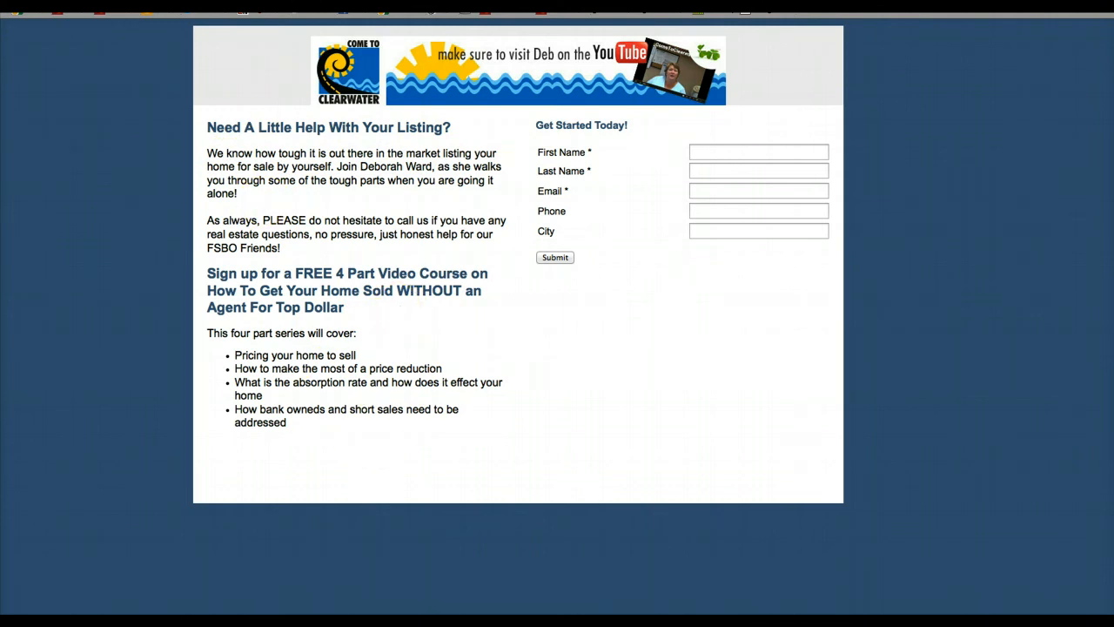
{"action": "key", "text": "super+w"}
{"action": "left_click", "coordinate": [225, 66]}
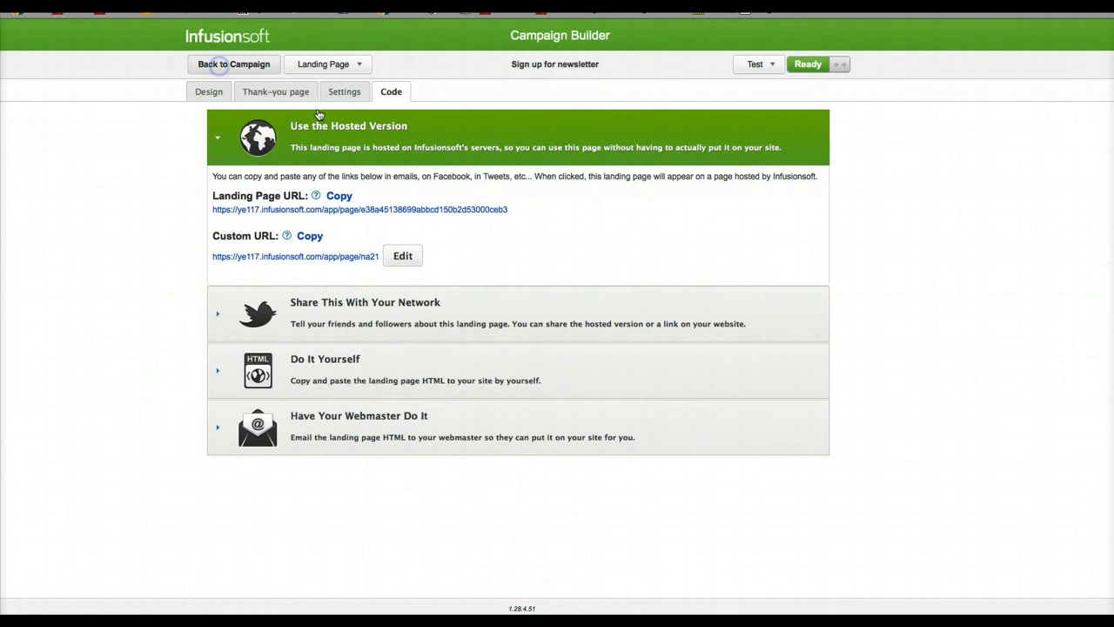
Step: Add a sequence connected after the "Sign up for newsletter" goal and open it for editing
{"action": "left_click", "coordinate": [485, 189]}
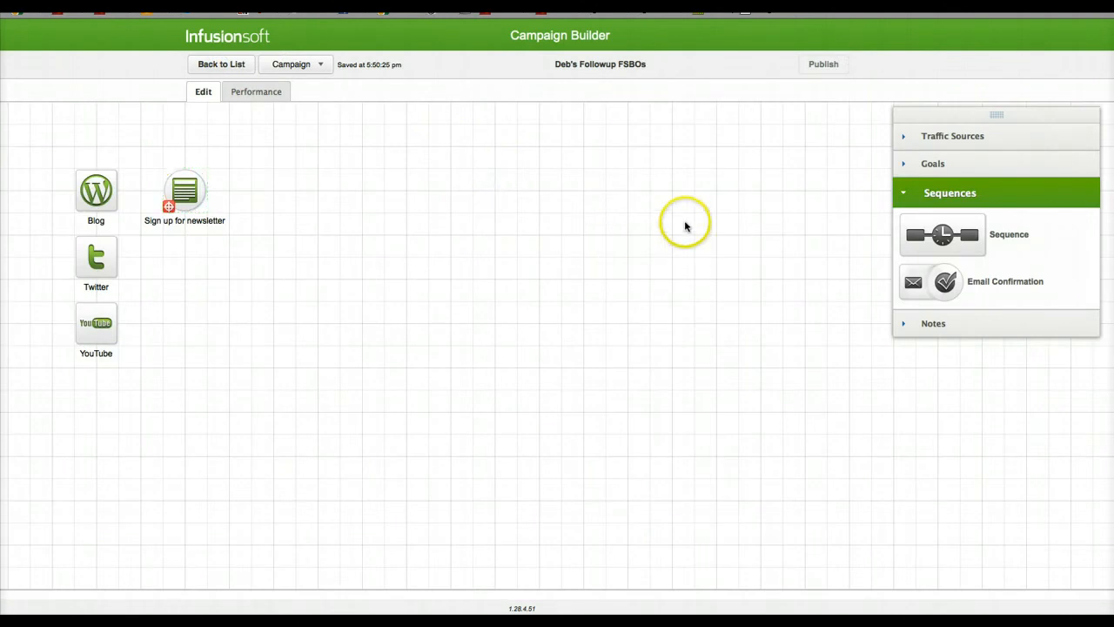
{"action": "left_click_drag", "start_coordinate": [942, 237], "coordinate": [275, 193]}
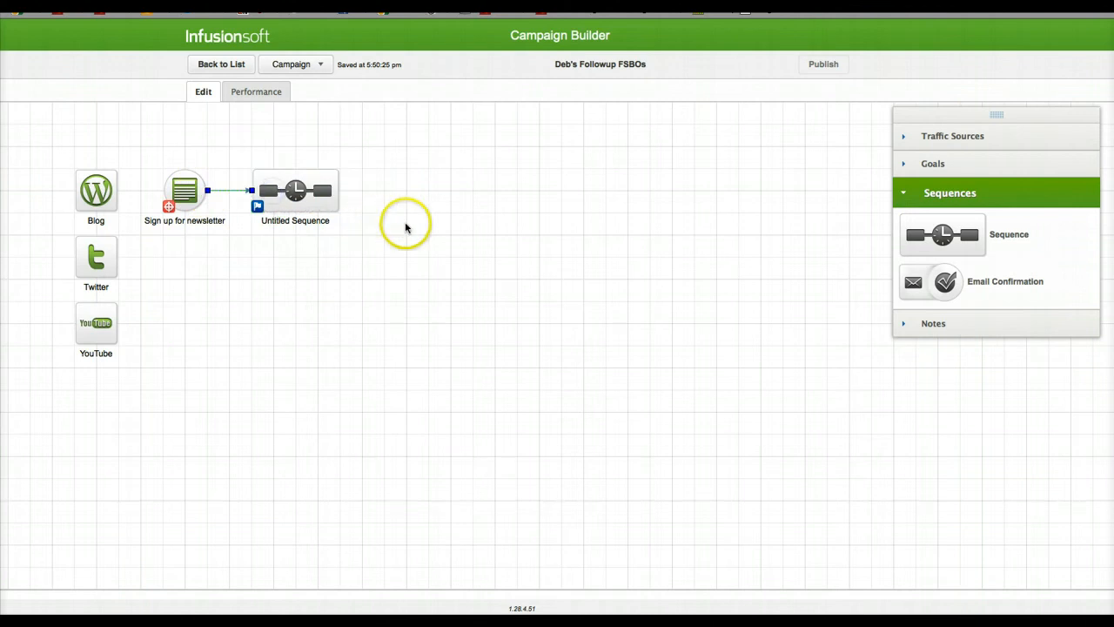
{"action": "double_click", "coordinate": [292, 191]}
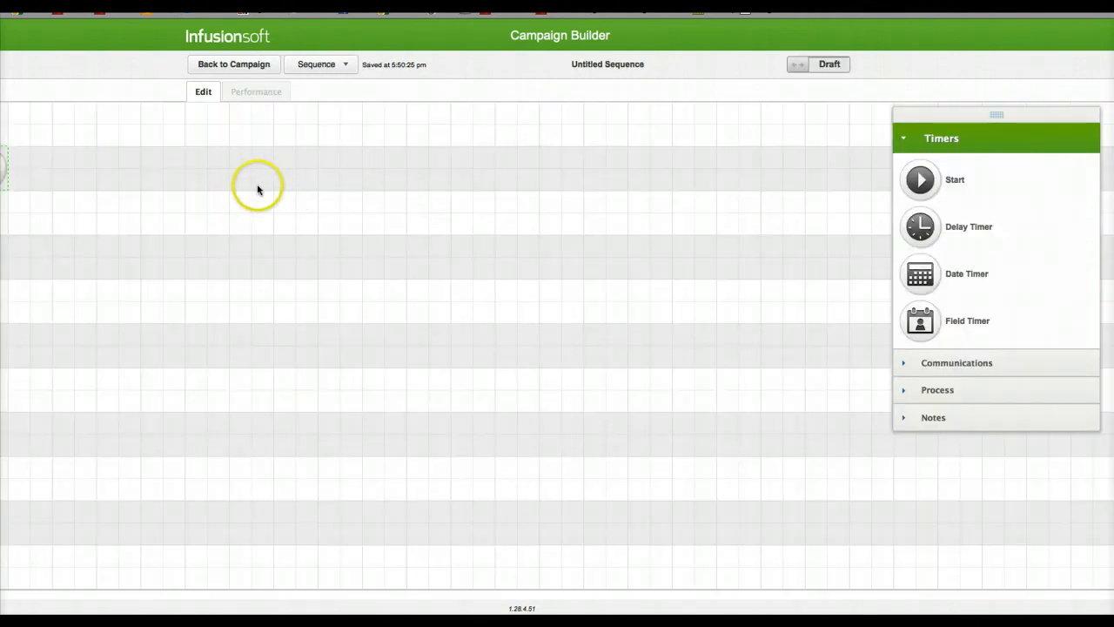
Step: Bring the sequence's Start timer fully into view and place an email connected after it
{"action": "left_click", "coordinate": [115, 164]}
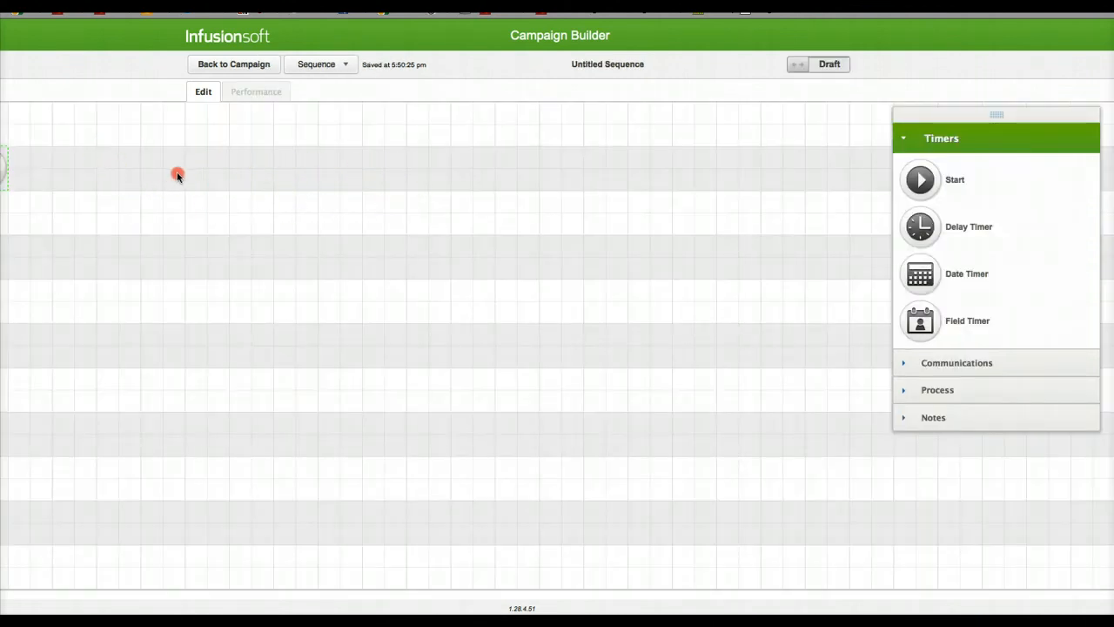
{"action": "left_click_drag", "start_coordinate": [177, 176], "coordinate": [206, 178]}
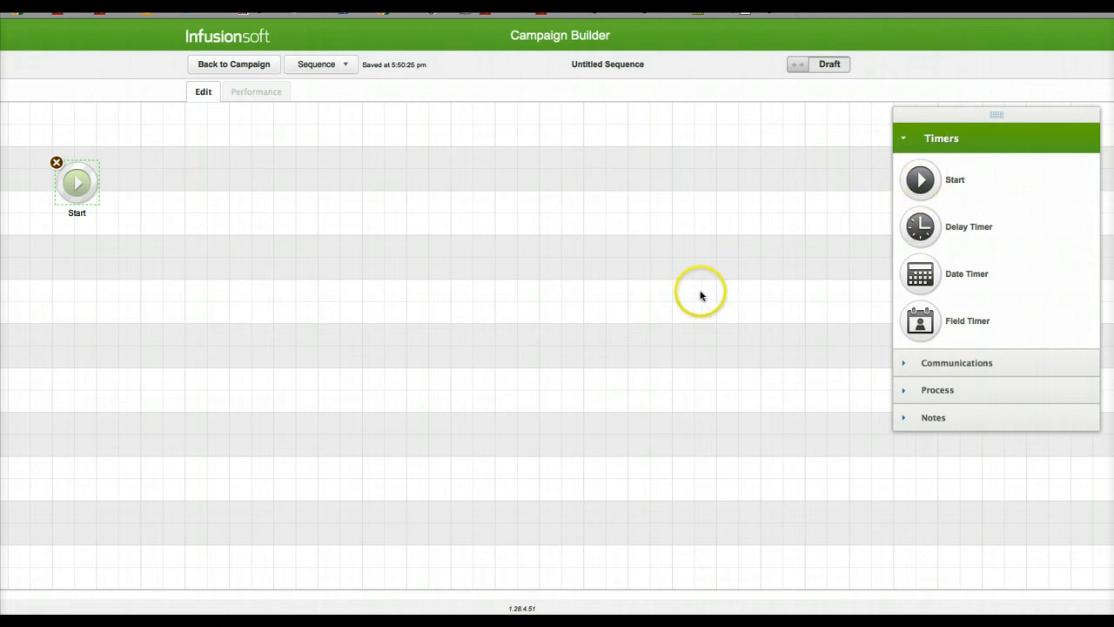
{"action": "left_click", "coordinate": [940, 362]}
{"action": "left_click_drag", "start_coordinate": [910, 217], "coordinate": [153, 174]}
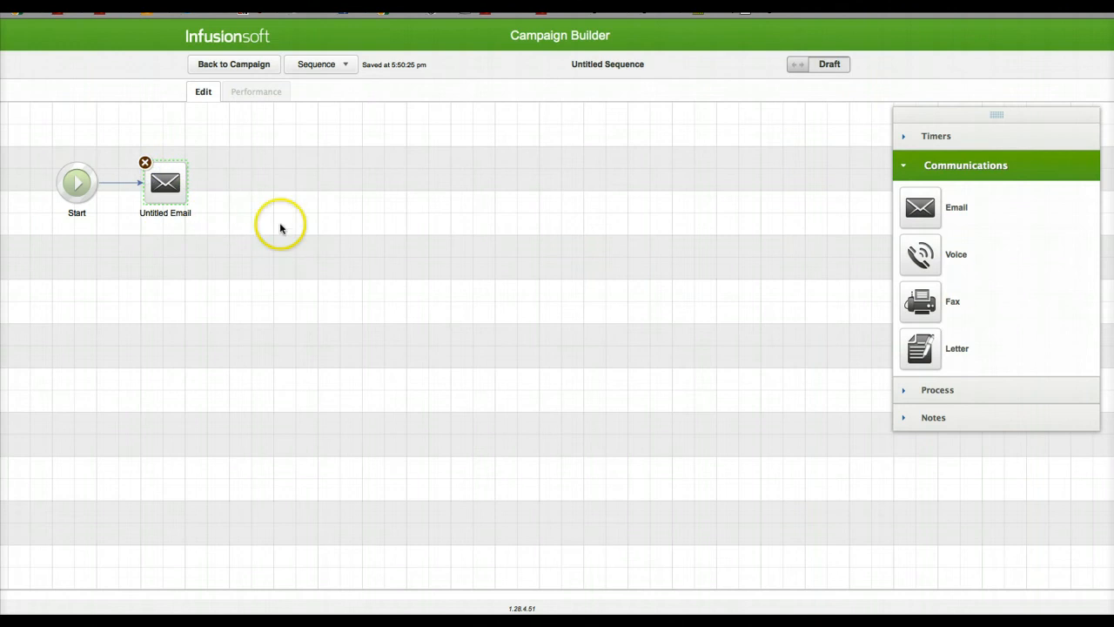
Step: Add a delay timer after the first email and set it to wait at least 1 day
{"action": "left_click", "coordinate": [935, 140]}
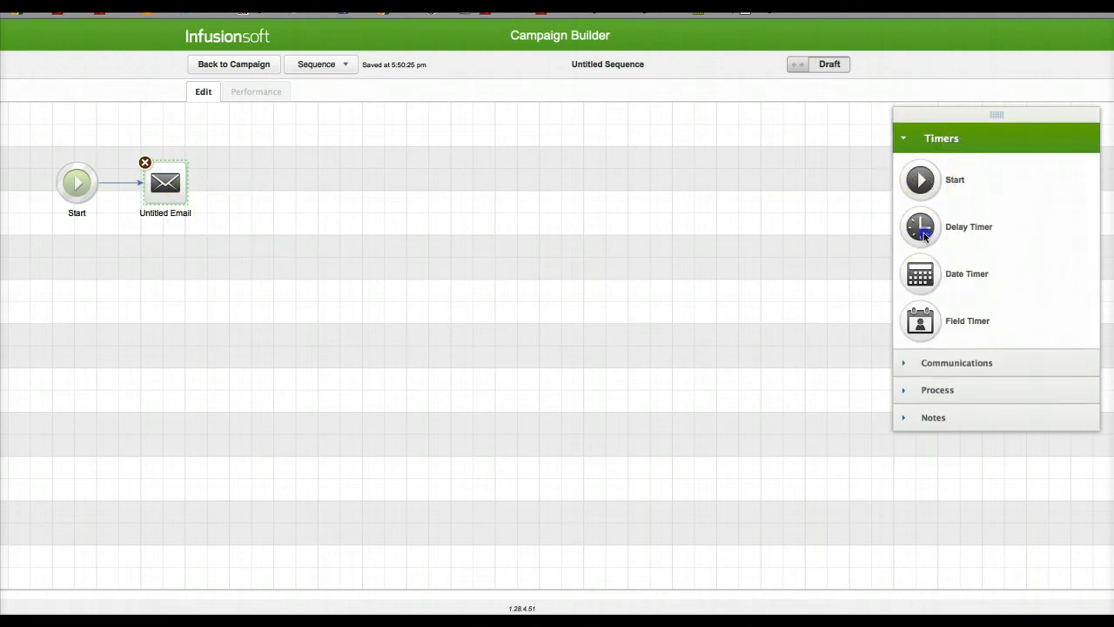
{"action": "left_click_drag", "start_coordinate": [924, 235], "coordinate": [258, 176]}
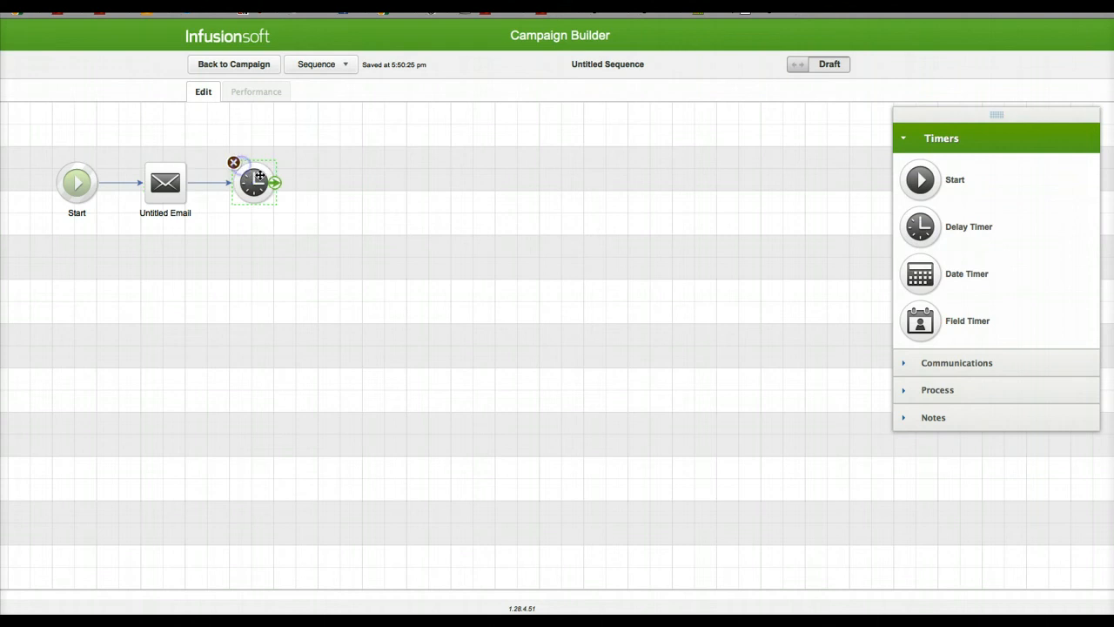
{"action": "double_click", "coordinate": [258, 178]}
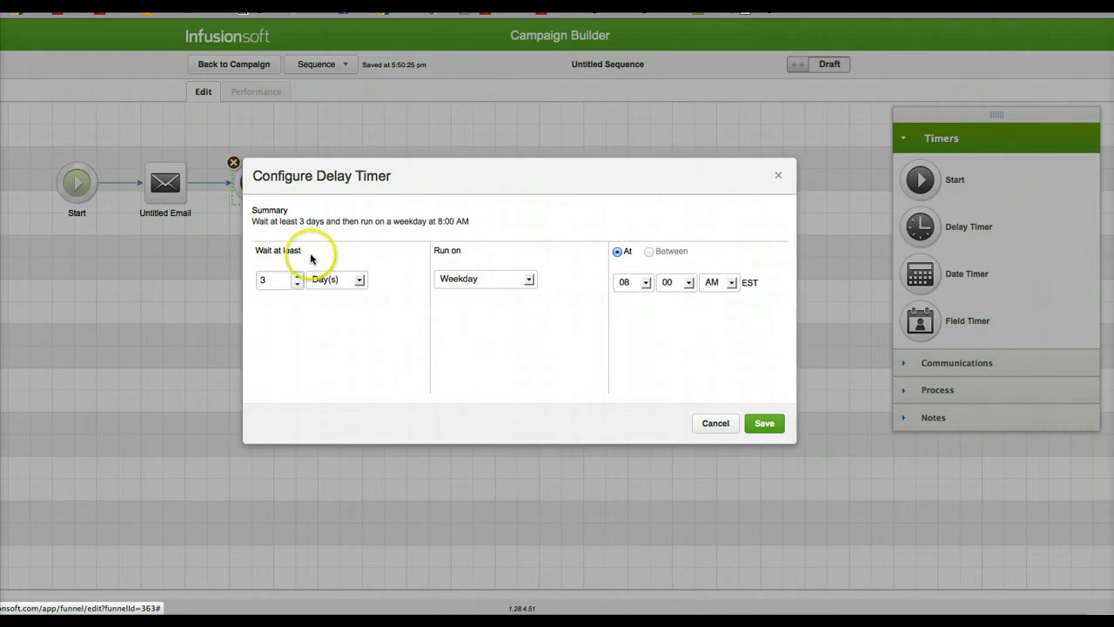
{"action": "left_click", "coordinate": [297, 285]}
{"action": "left_click", "coordinate": [296, 286]}
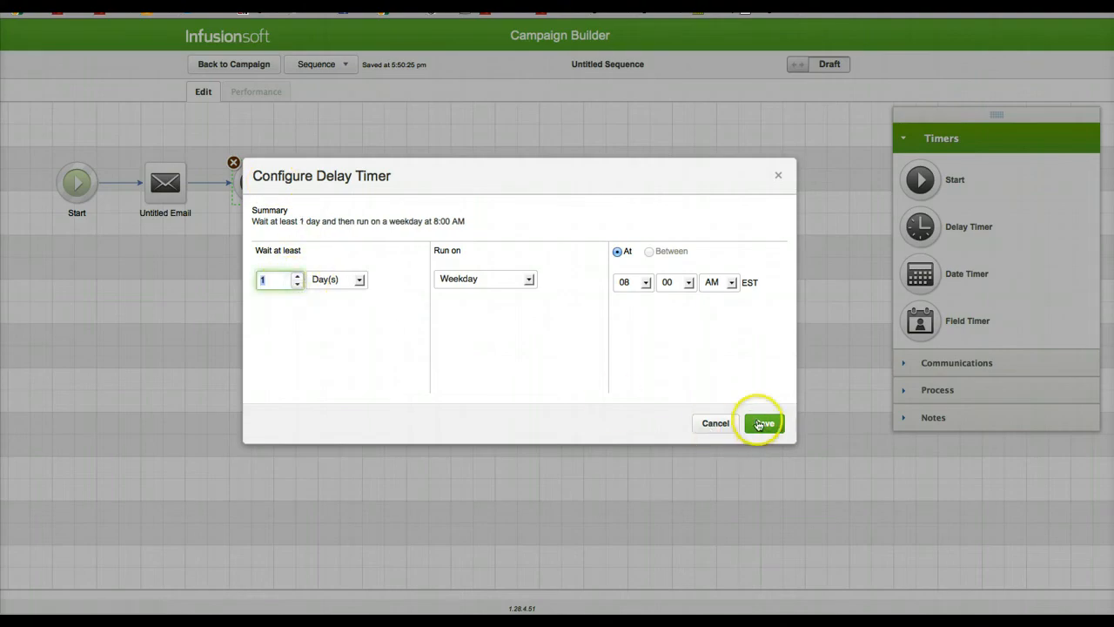
{"action": "left_click", "coordinate": [756, 421]}
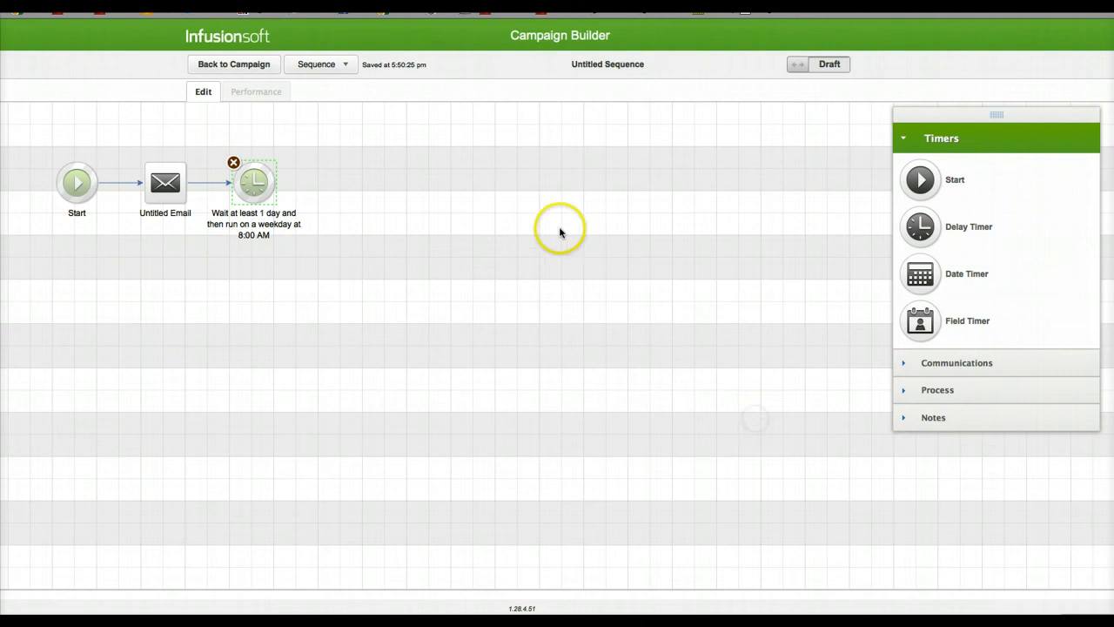
Step: Extend the sequence after the 1-day timer with a second email, another delay timer and a third email
{"action": "left_click", "coordinate": [931, 378]}
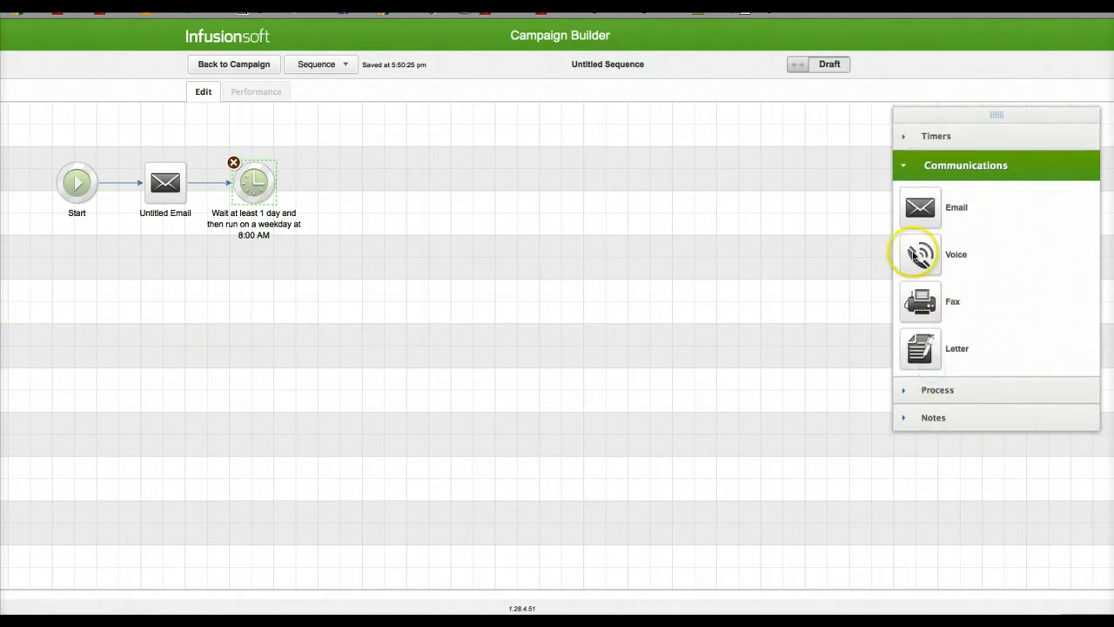
{"action": "left_click_drag", "start_coordinate": [919, 207], "coordinate": [362, 179]}
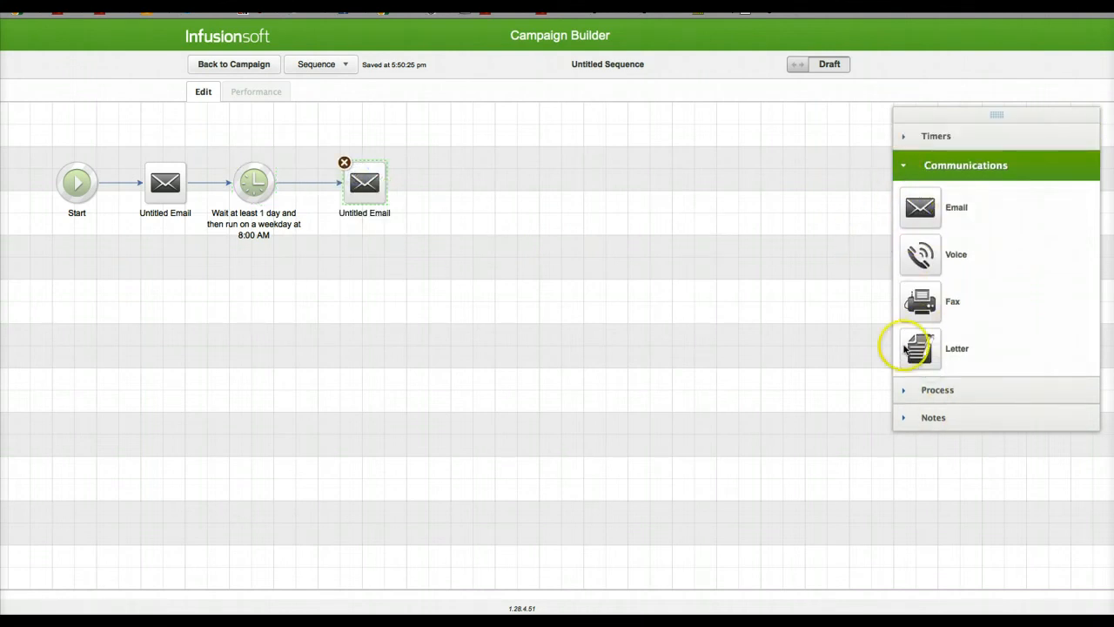
{"action": "left_click", "coordinate": [917, 136]}
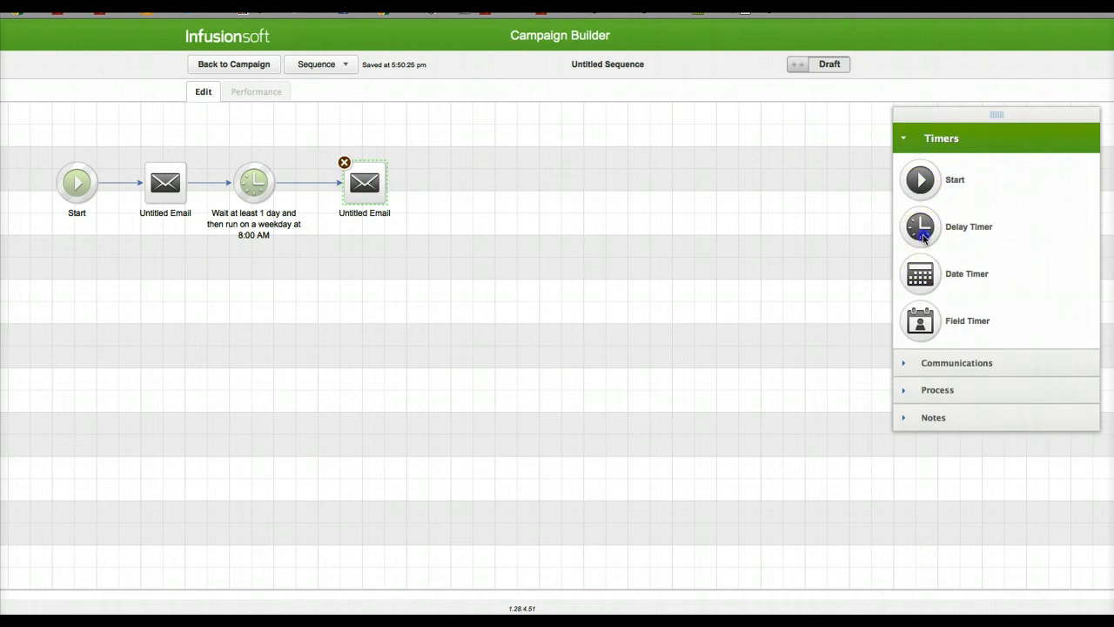
{"action": "left_click_drag", "start_coordinate": [920, 228], "coordinate": [453, 180]}
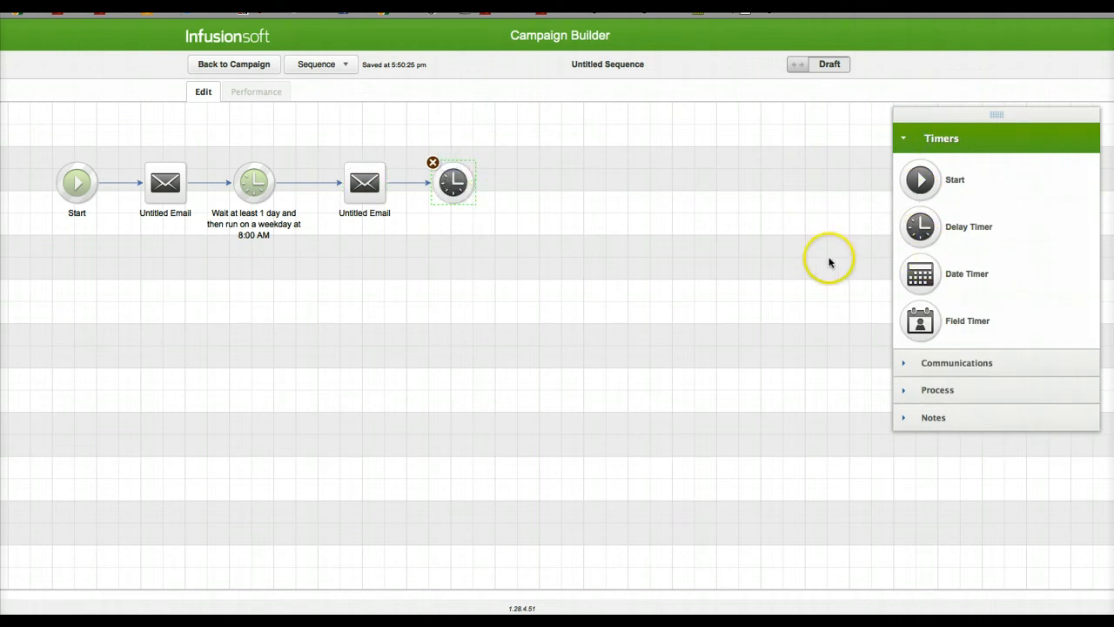
{"action": "left_click", "coordinate": [940, 364]}
{"action": "left_click_drag", "start_coordinate": [920, 207], "coordinate": [538, 172]}
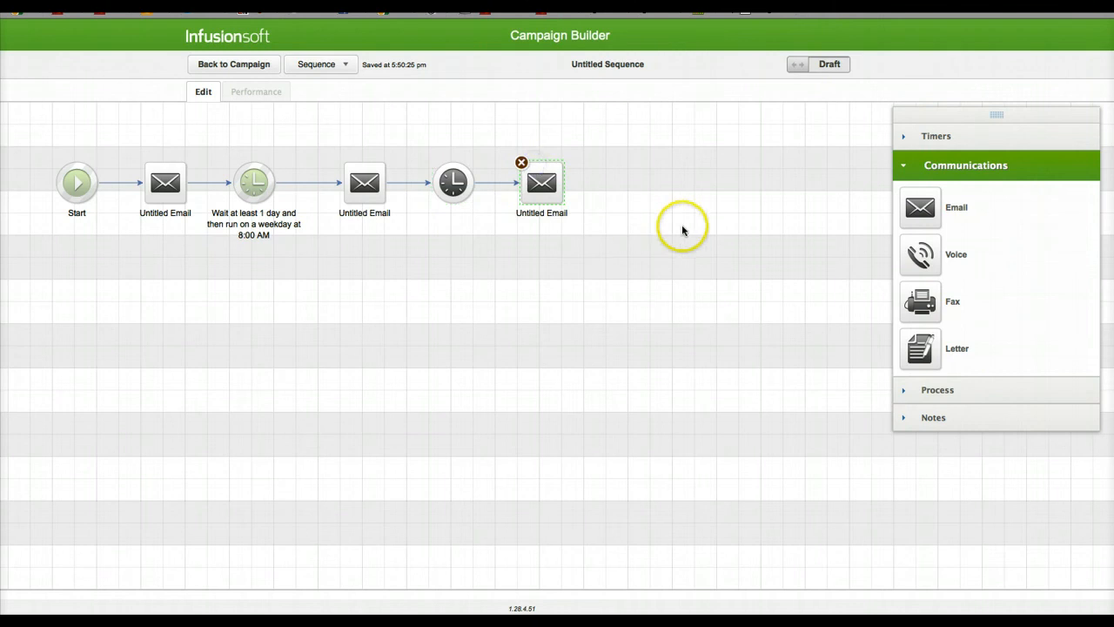
Step: Place a Start timer and a fourth email after the third email in the sequence
{"action": "left_click", "coordinate": [925, 144]}
{"action": "left_click_drag", "start_coordinate": [920, 180], "coordinate": [630, 181]}
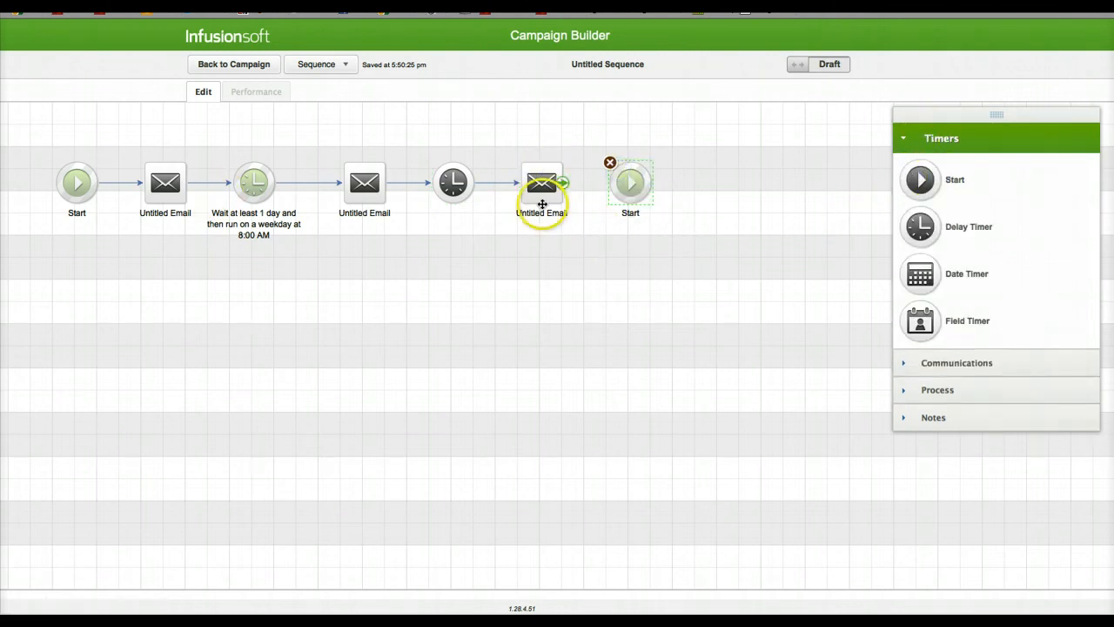
{"action": "left_click", "coordinate": [952, 362]}
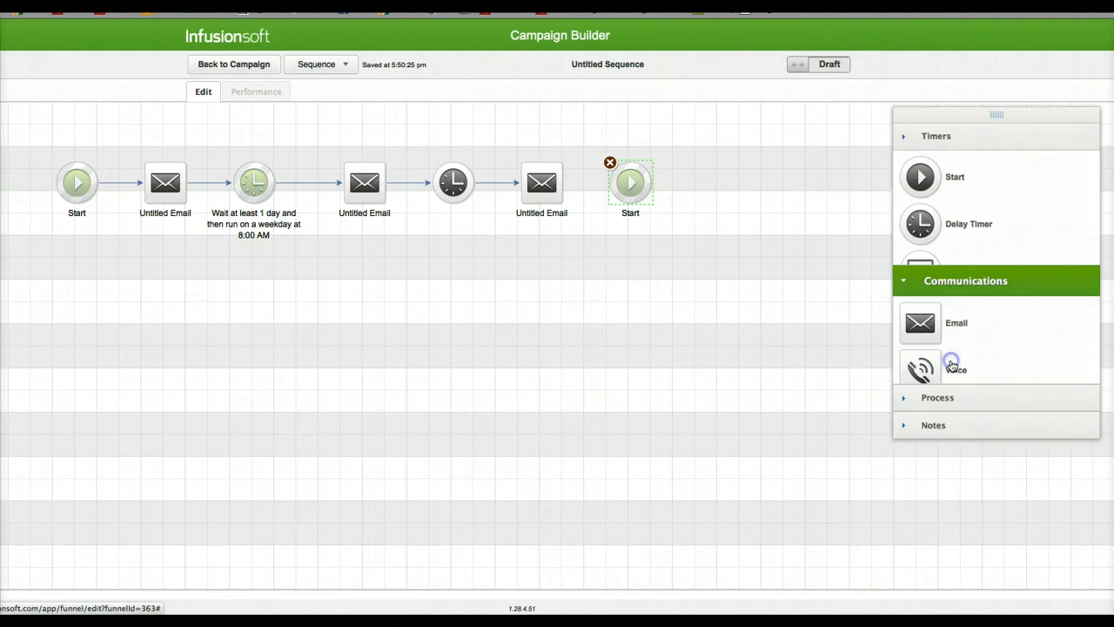
{"action": "left_click_drag", "start_coordinate": [918, 206], "coordinate": [714, 193]}
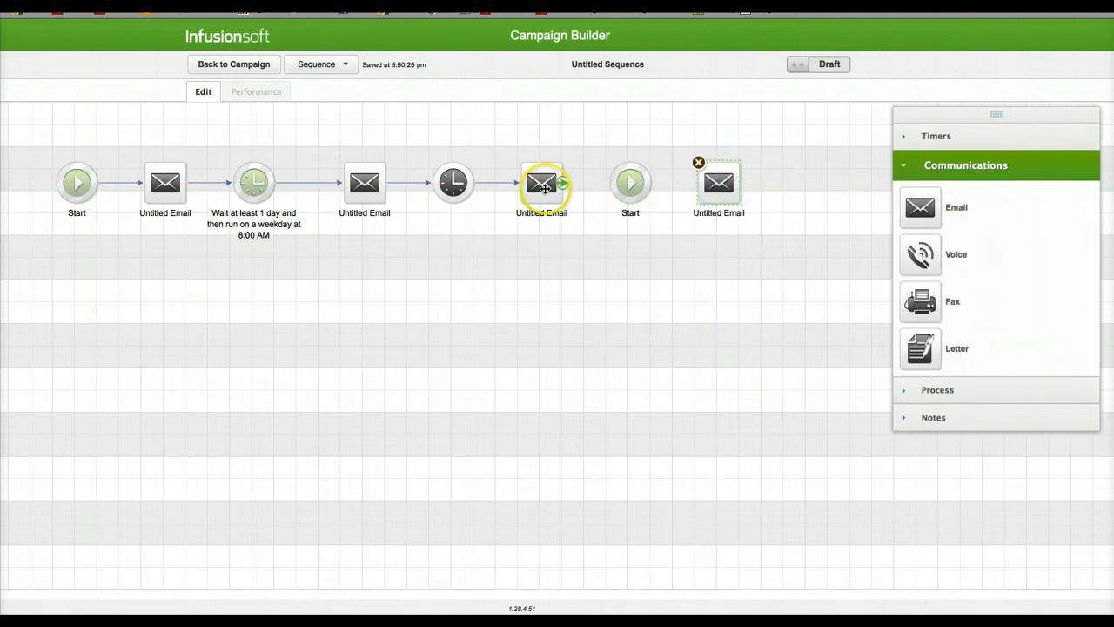
Step: Replace the extra Start timer between the third and fourth emails with a connected delay timer
{"action": "left_click", "coordinate": [641, 187]}
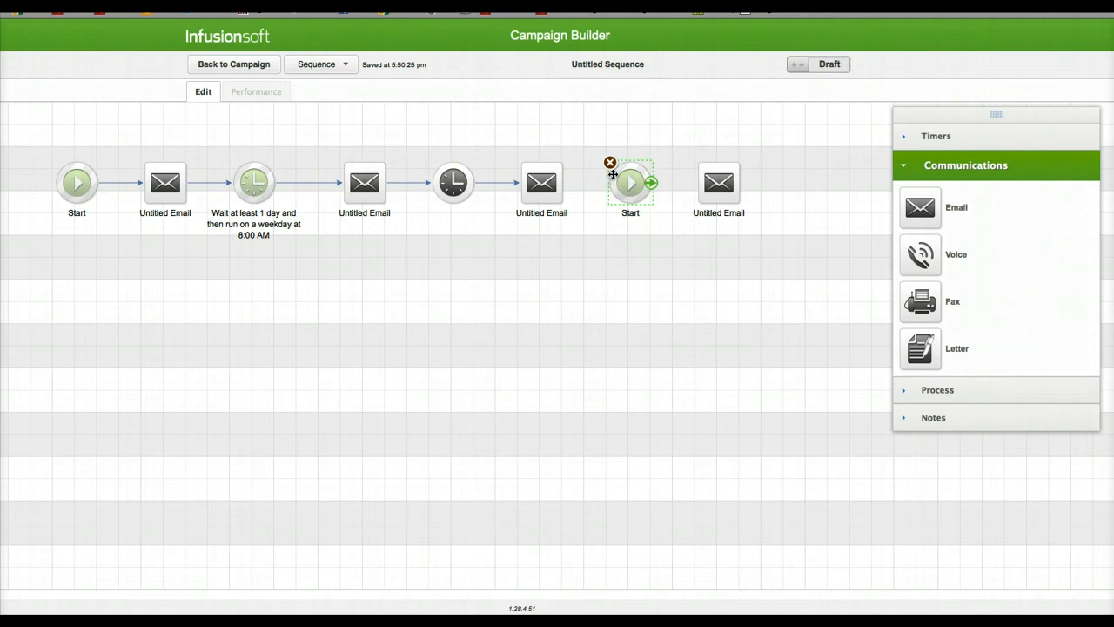
{"action": "left_click", "coordinate": [610, 163]}
{"action": "left_click", "coordinate": [925, 137]}
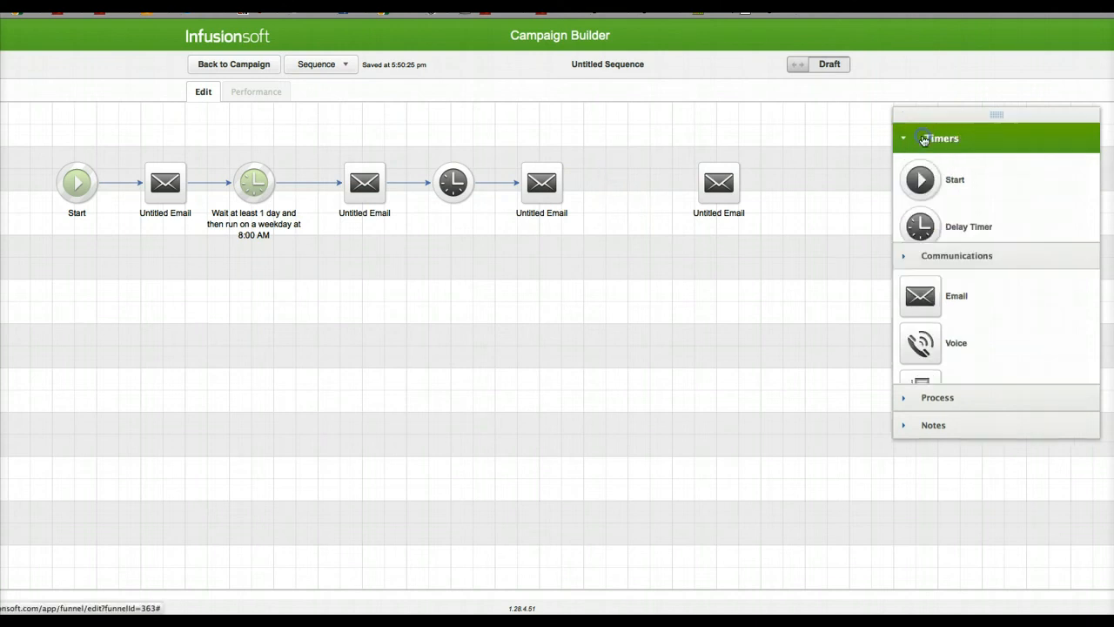
{"action": "left_click_drag", "start_coordinate": [922, 225], "coordinate": [753, 235]}
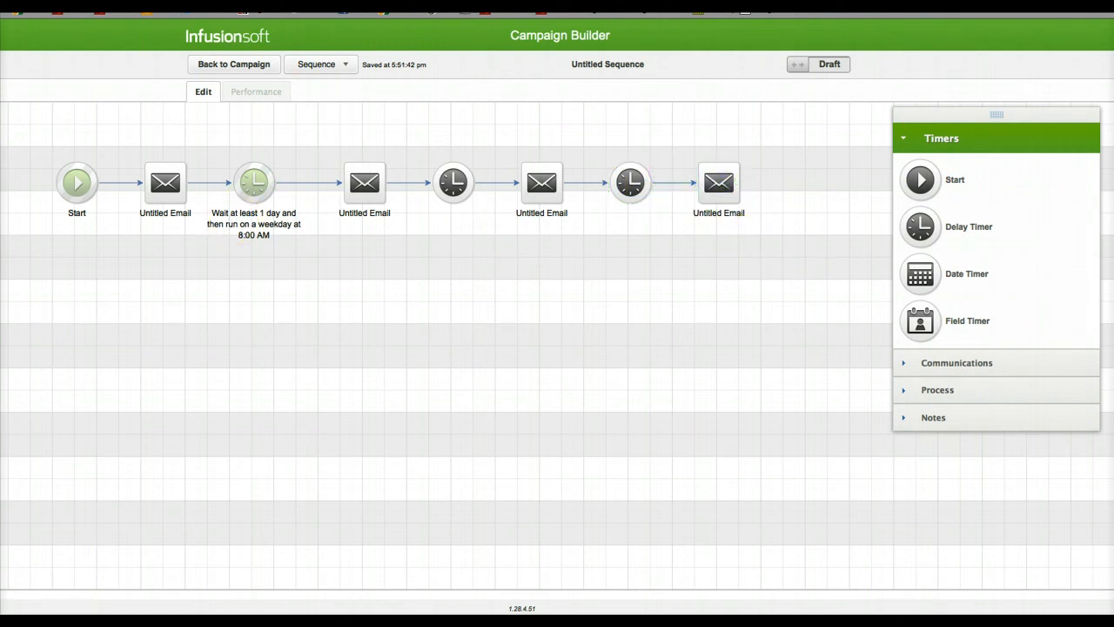
Step: Switch to Chrome to review the FSBO campaign page's follow-up letters, and return to the sequence in Firefox
{"action": "key", "text": "super+Tab"}
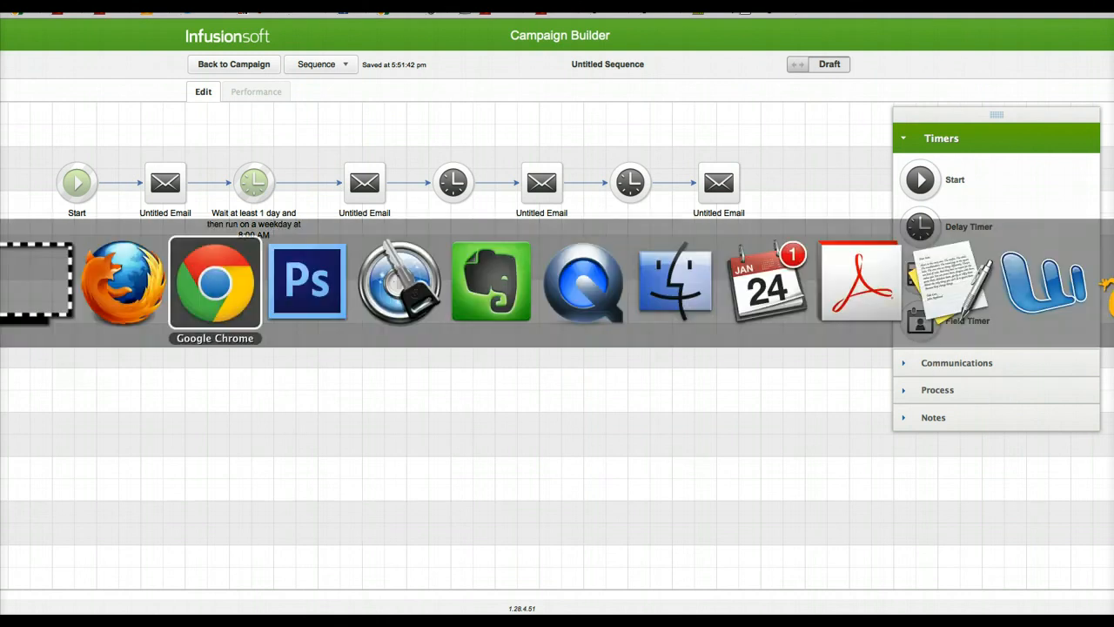
{"action": "scroll", "coordinate": [287, 102], "scroll_direction": "up", "scroll_amount": 20}
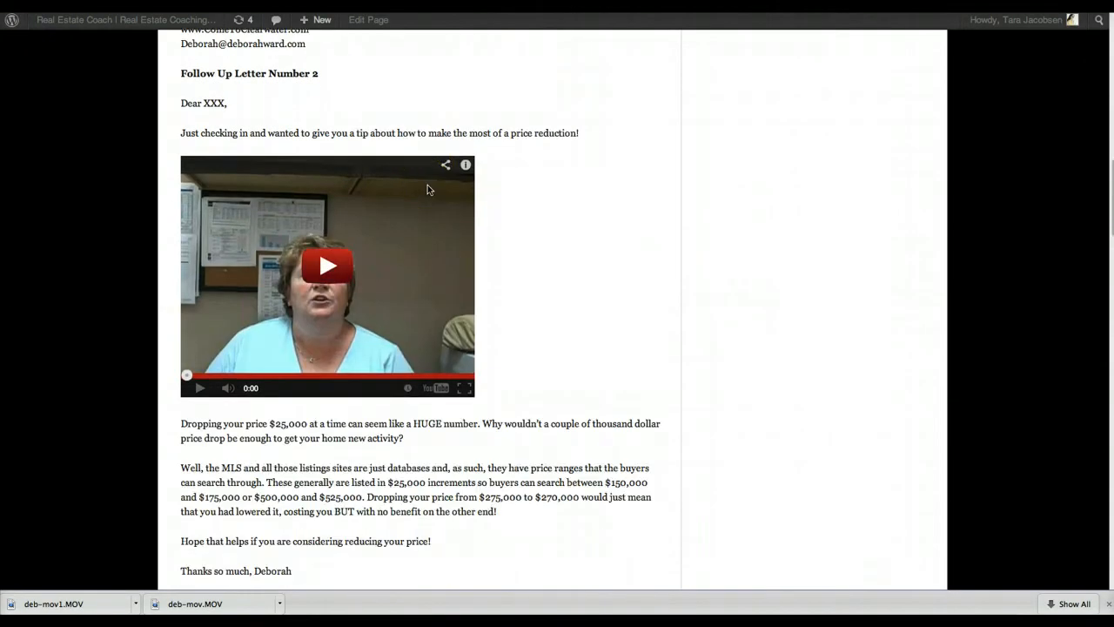
{"action": "scroll", "coordinate": [428, 189], "scroll_direction": "up", "scroll_amount": 5}
{"action": "scroll", "coordinate": [428, 190], "scroll_direction": "down", "scroll_amount": 12}
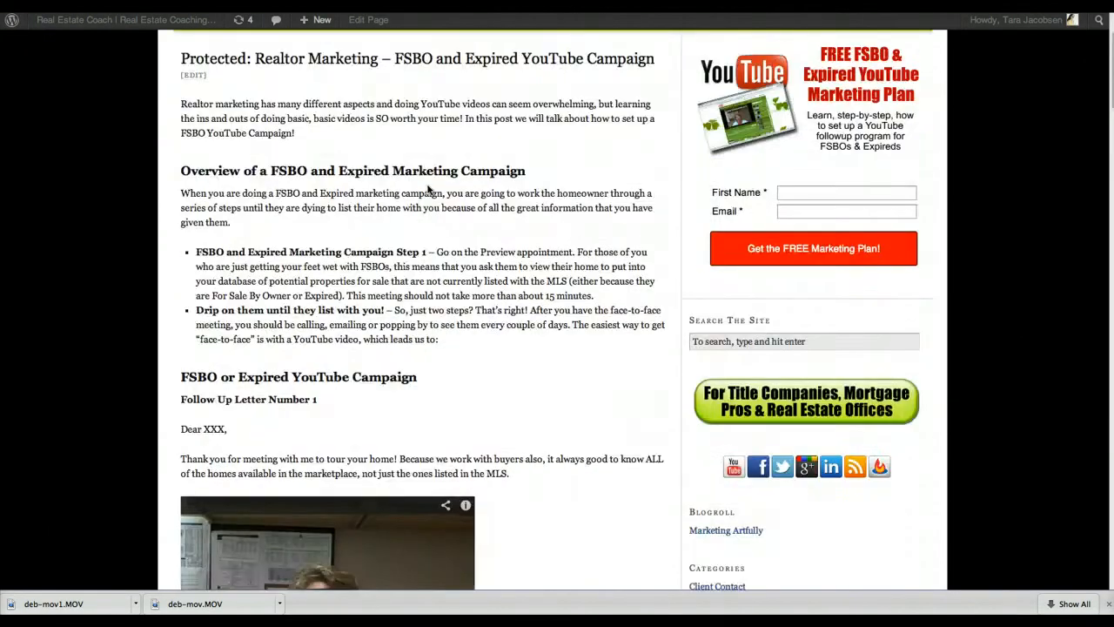
{"action": "scroll", "coordinate": [427, 190], "scroll_direction": "up", "scroll_amount": 8}
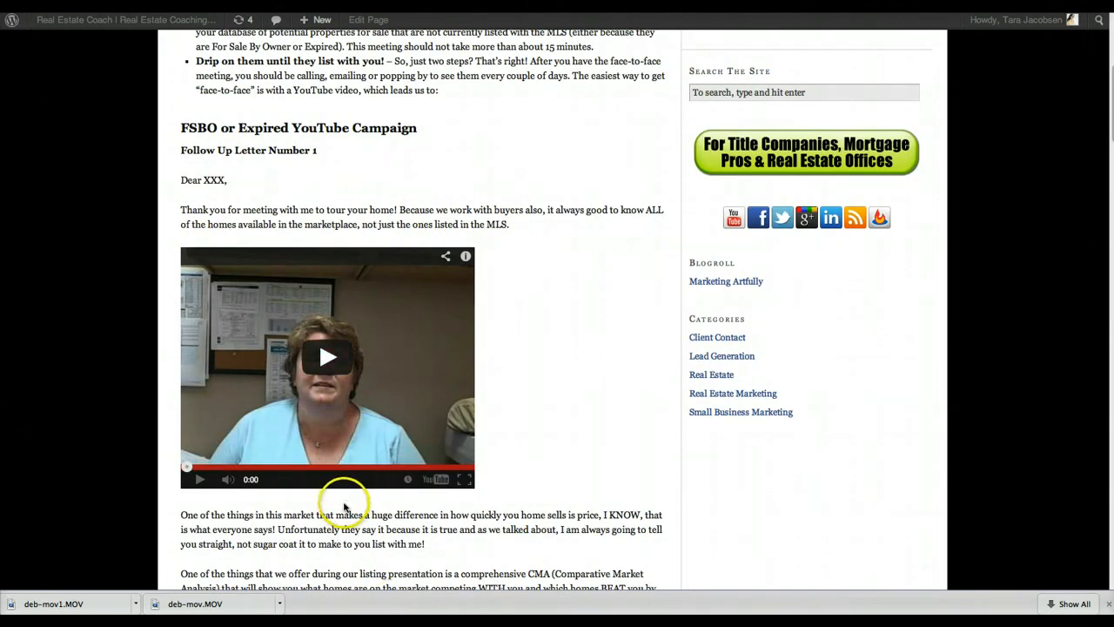
{"action": "key", "text": "super+Tab"}
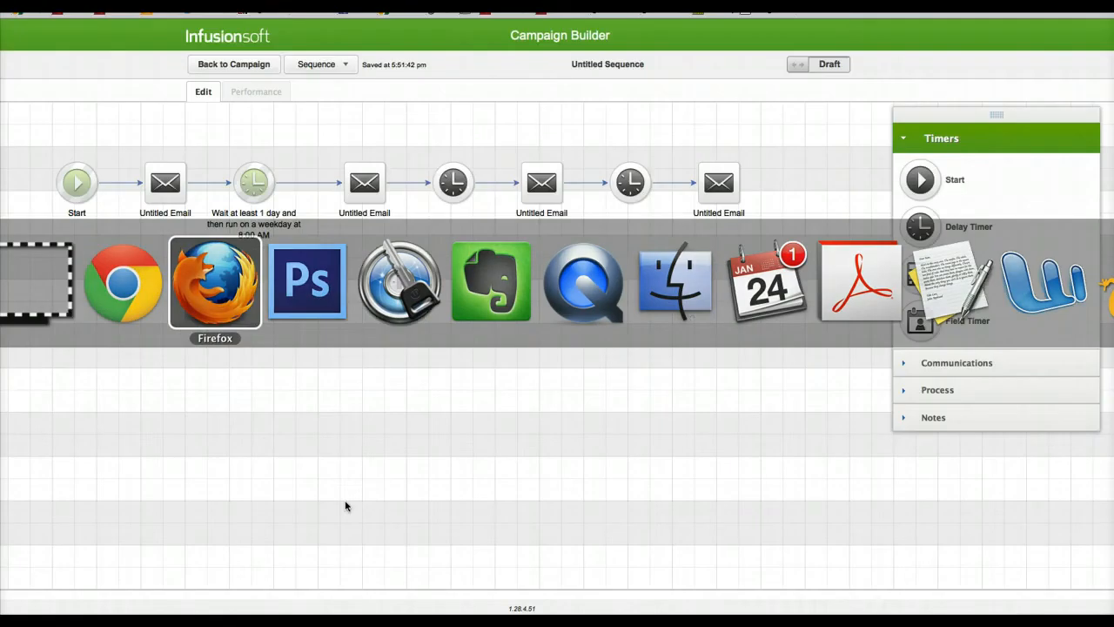
Step: Rename the first email in the sequence FSBO Price Email
{"action": "left_click", "coordinate": [170, 212]}
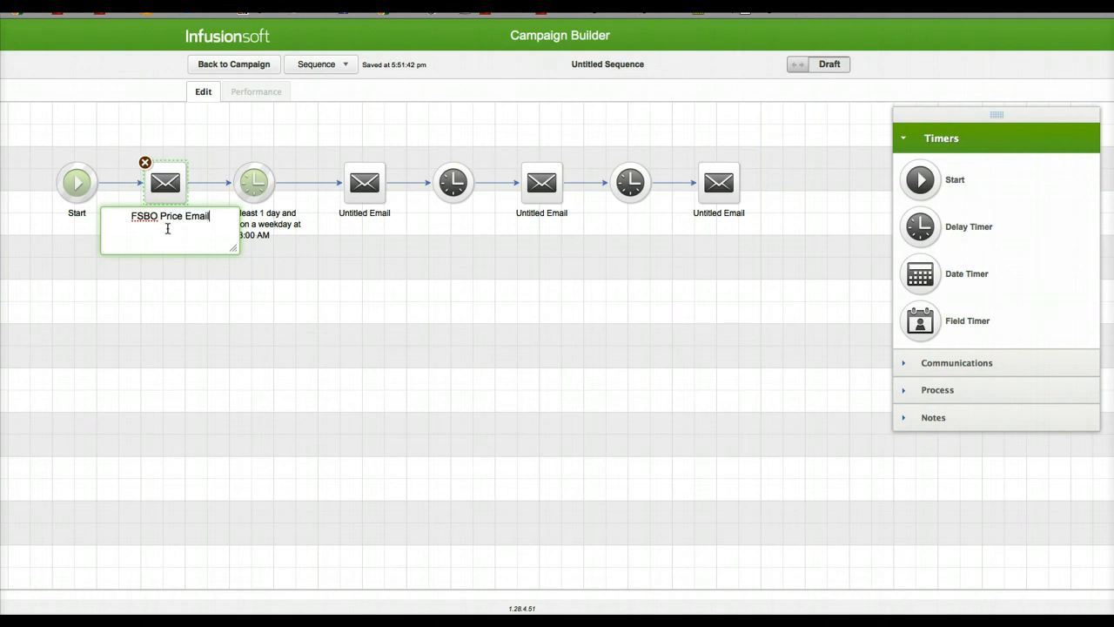
{"action": "left_click", "coordinate": [372, 216]}
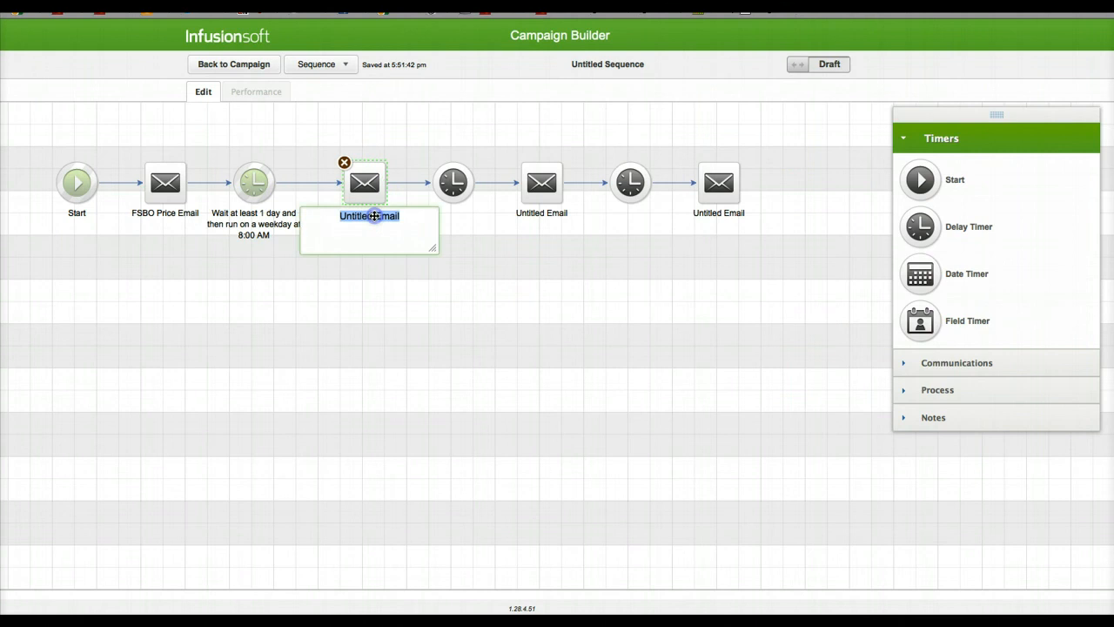
Step: Switch to Chrome to check the topic of Follow Up Letter Number 2, and return to the sequence in Firefox
{"action": "key", "text": "super+Tab"}
{"action": "key", "text": "super+Tab"}
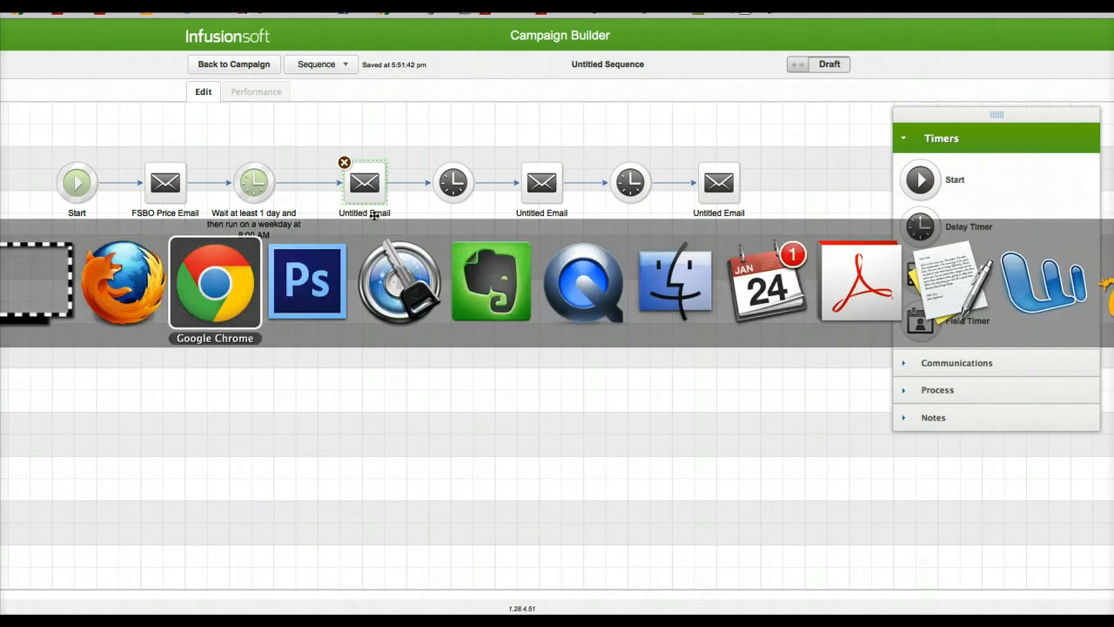
{"action": "scroll", "coordinate": [438, 420], "scroll_direction": "down", "scroll_amount": 10}
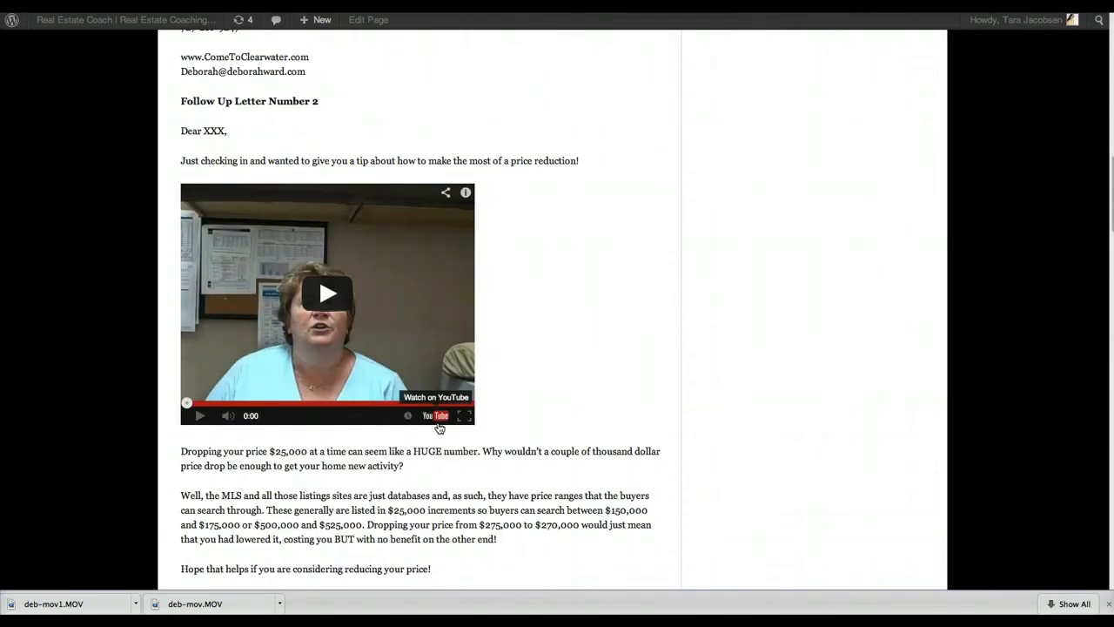
{"action": "key", "text": "super+Tab"}
{"action": "key", "text": "super+Tab"}
{"action": "key", "text": "Tab"}
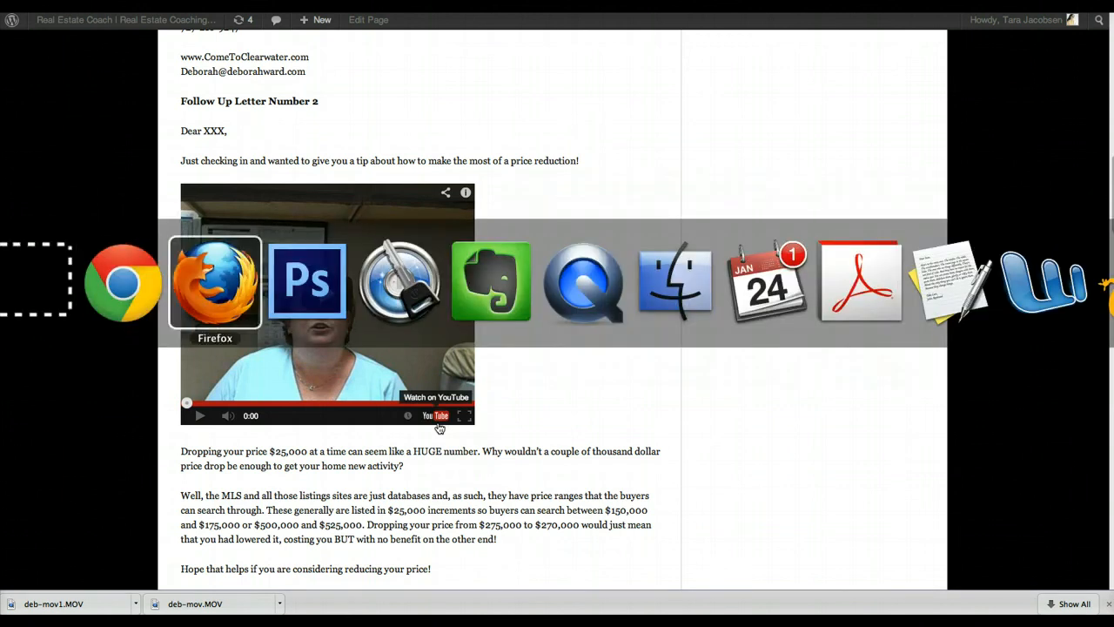
Step: Rename the second email in the sequence FSBO Price Reduction
{"action": "left_click", "coordinate": [361, 214]}
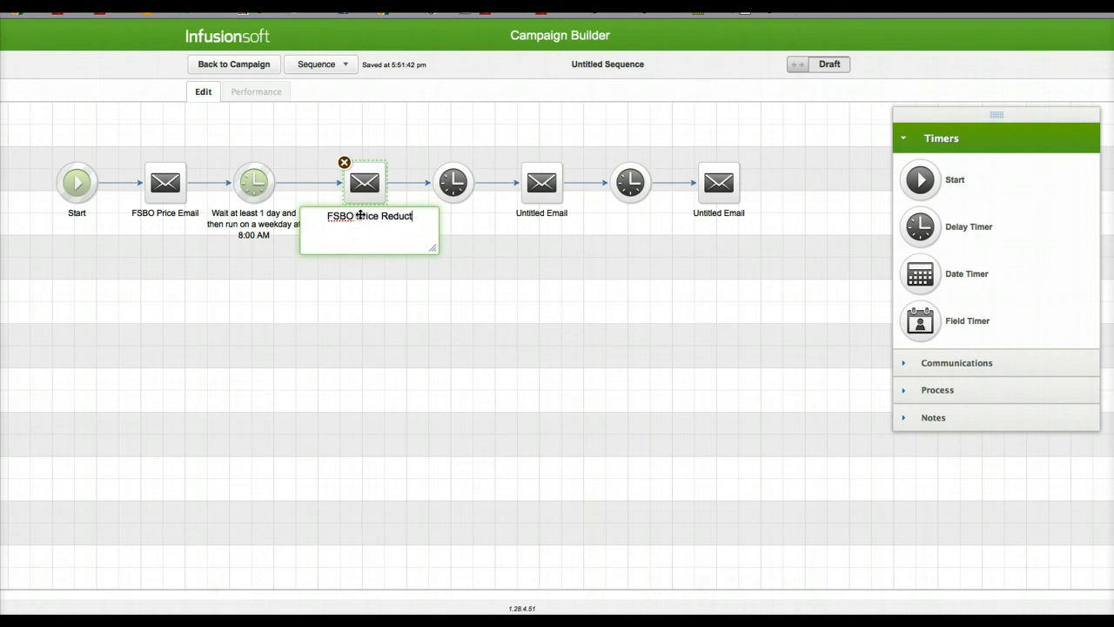
{"action": "left_click", "coordinate": [366, 210]}
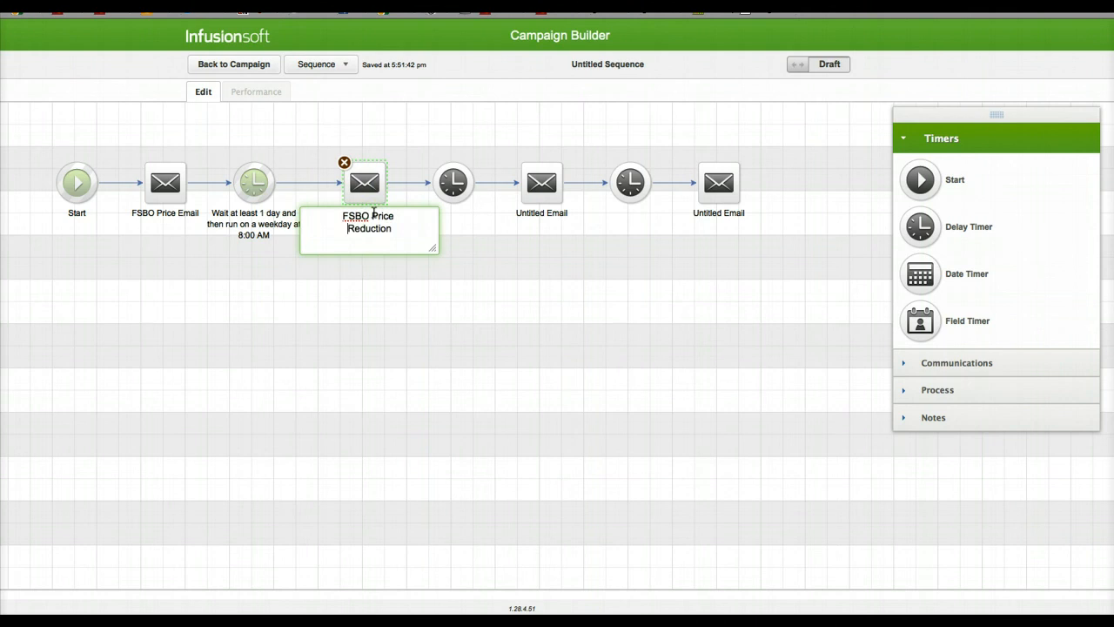
{"action": "left_click", "coordinate": [455, 287]}
Step: Switch to Chrome to check the topics of Follow Up Letters 3 and 4, and return to the sequence in Firefox
{"action": "key", "text": "super+Tab"}
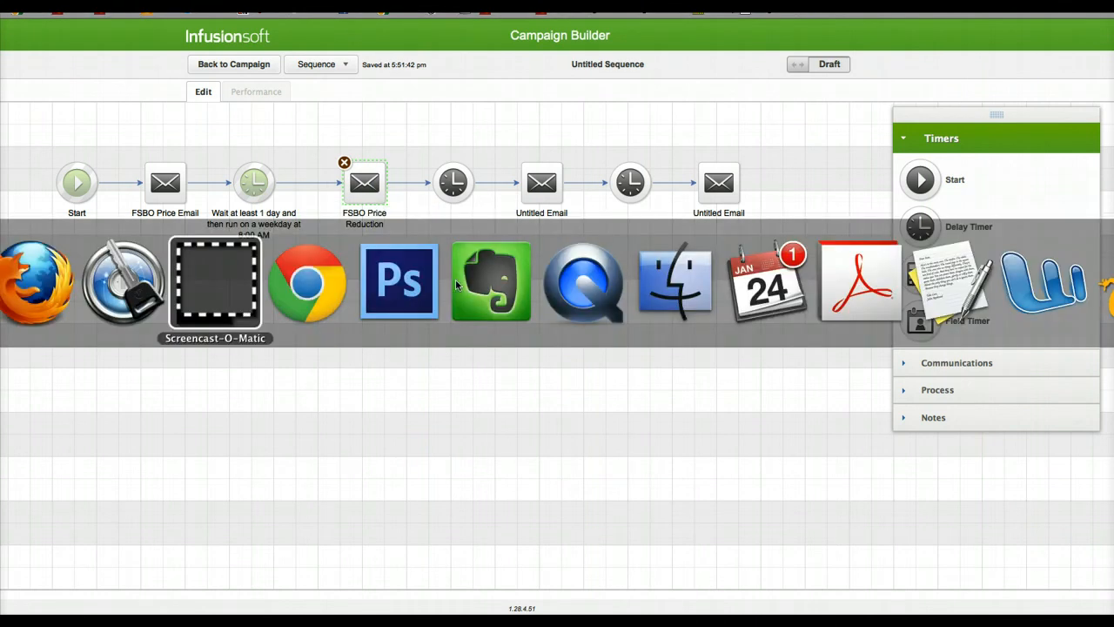
{"action": "key", "text": "super+Tab"}
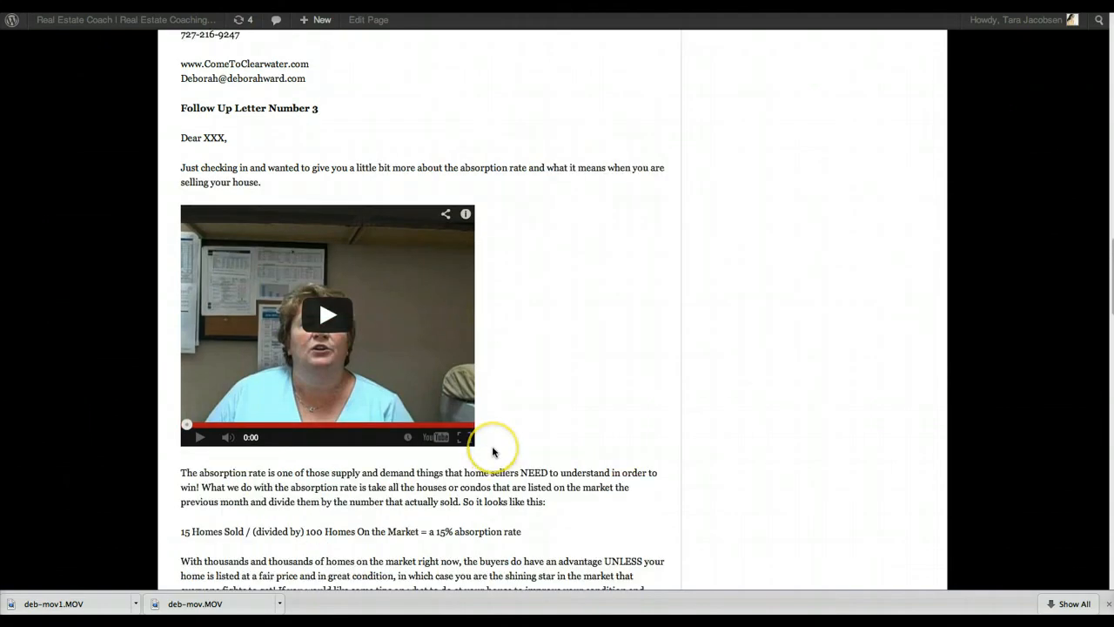
{"action": "scroll", "coordinate": [493, 452], "scroll_direction": "down", "scroll_amount": 5}
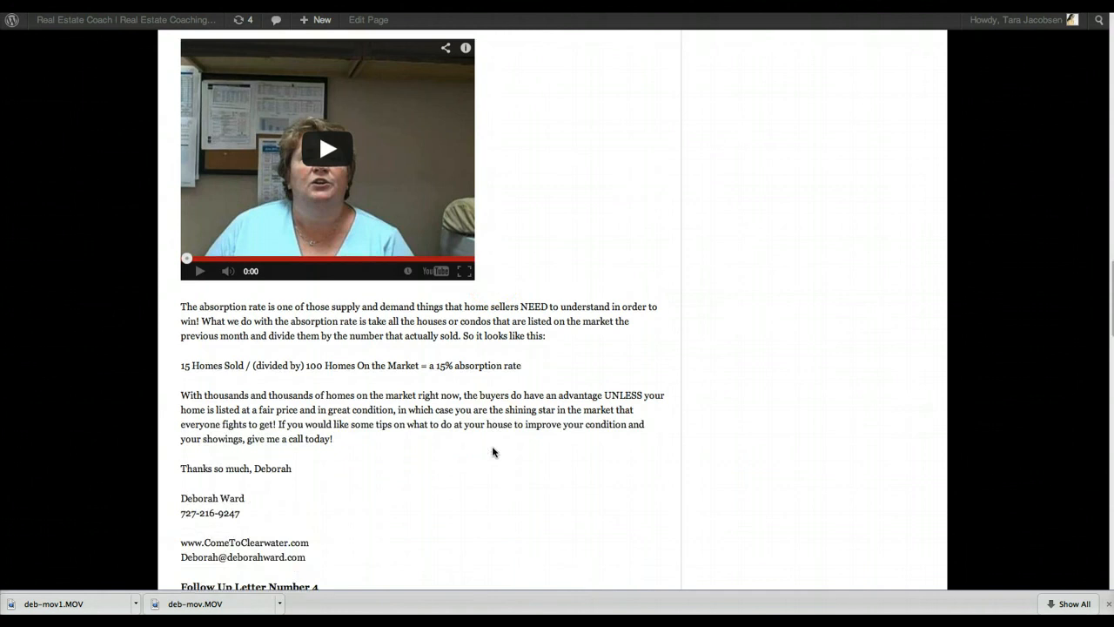
{"action": "key", "text": "super+Tab"}
{"action": "key", "text": "super+Tab"}
{"action": "key", "text": "super+Tab"}
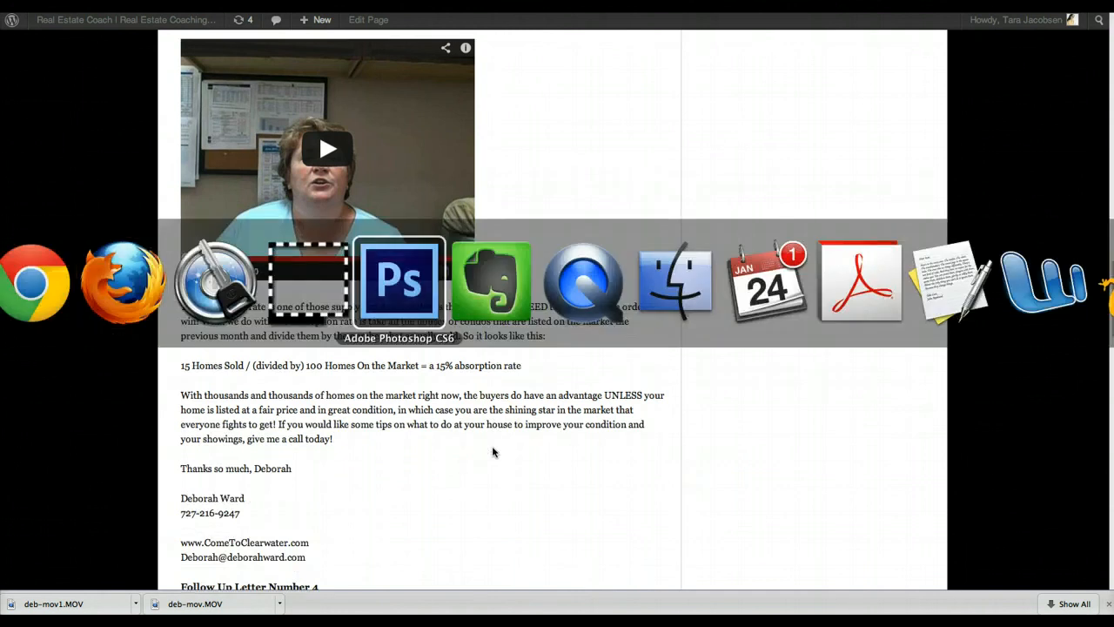
{"action": "left_click", "coordinate": [407, 400]}
{"action": "scroll", "coordinate": [406, 401], "scroll_direction": "down", "scroll_amount": 15}
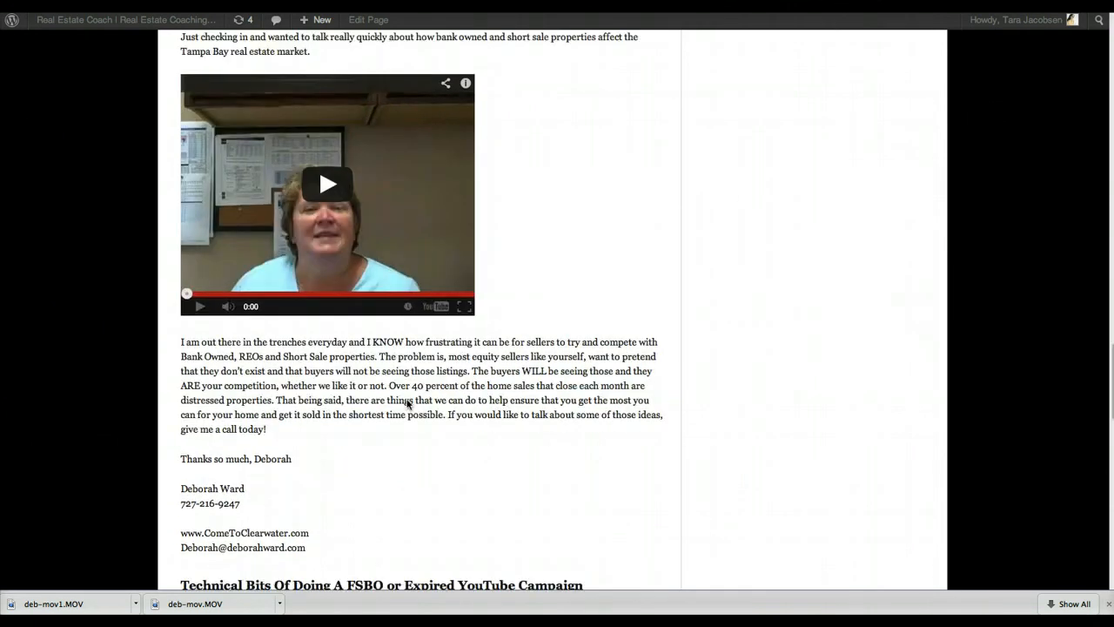
{"action": "scroll", "coordinate": [406, 403], "scroll_direction": "up", "scroll_amount": 4}
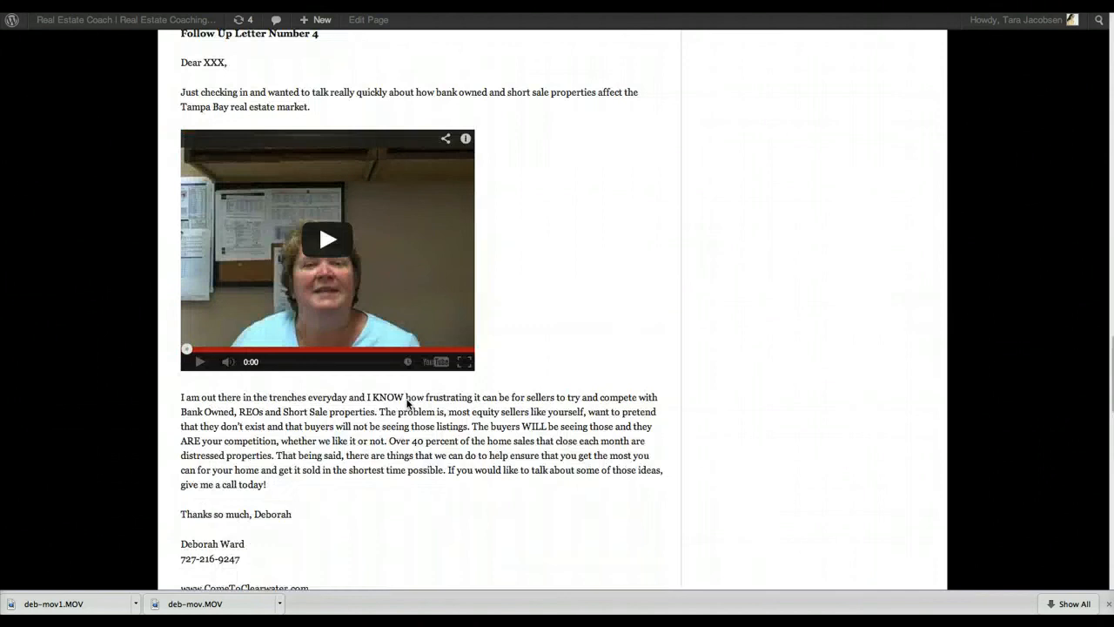
{"action": "key", "text": "super+Tab"}
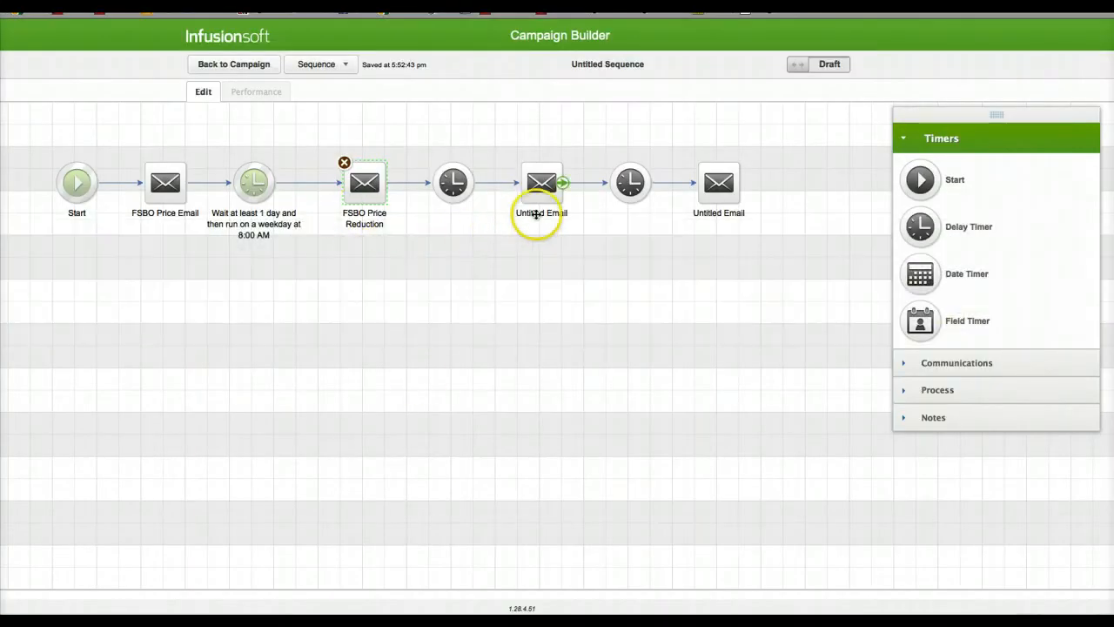
Step: Rename the third email FSBO Absroption and the fourth email FSBO REO's
{"action": "left_click", "coordinate": [544, 214]}
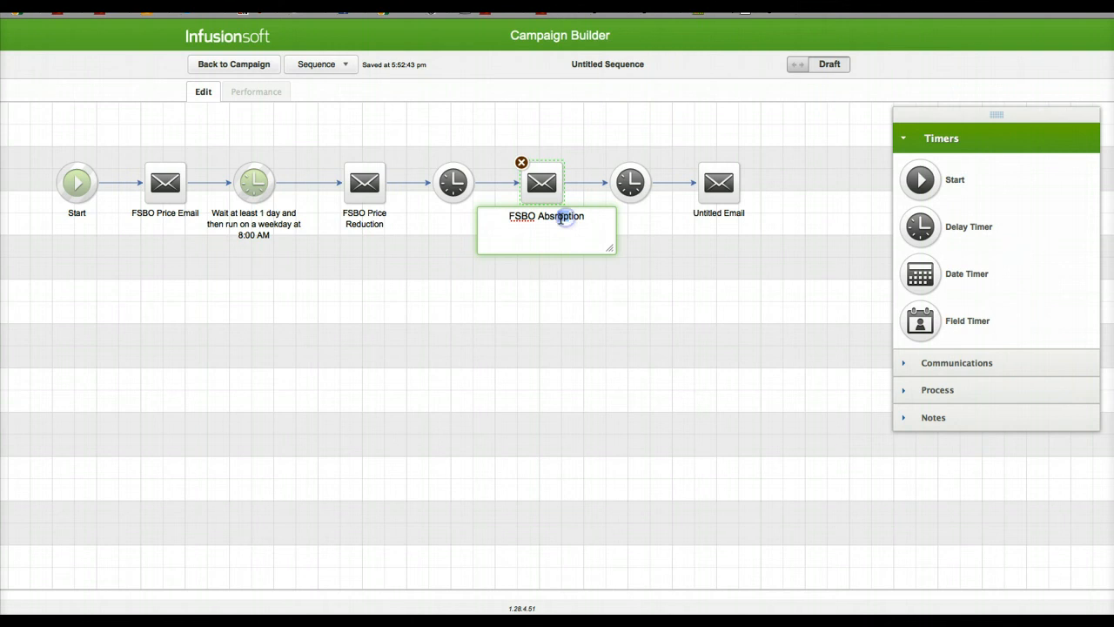
{"action": "left_click", "coordinate": [675, 245]}
{"action": "left_click", "coordinate": [708, 214]}
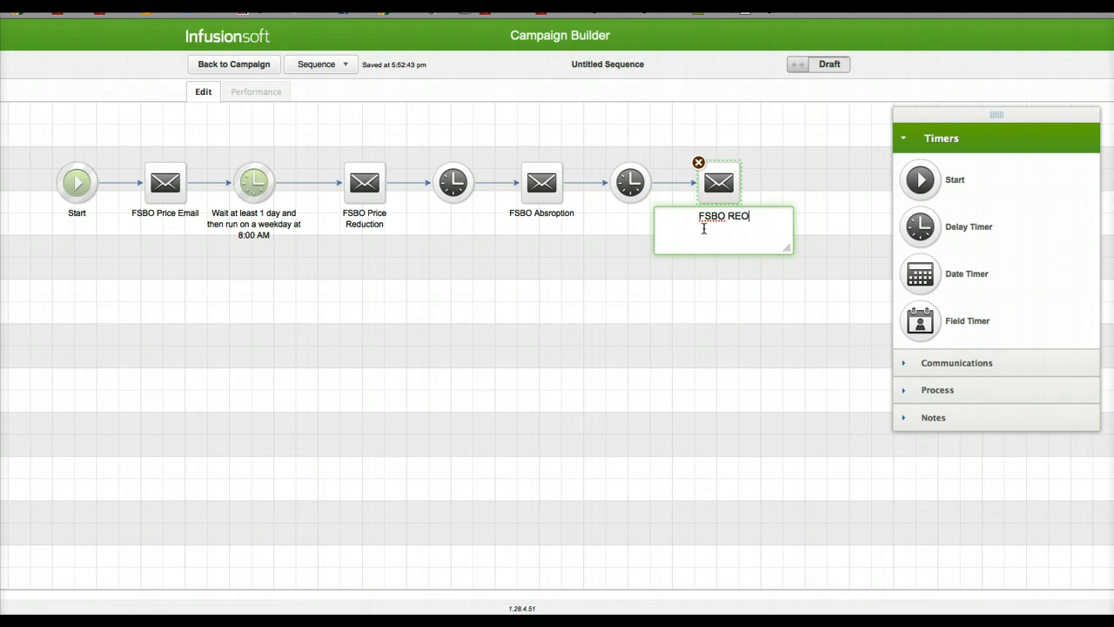
{"action": "left_click", "coordinate": [612, 324]}
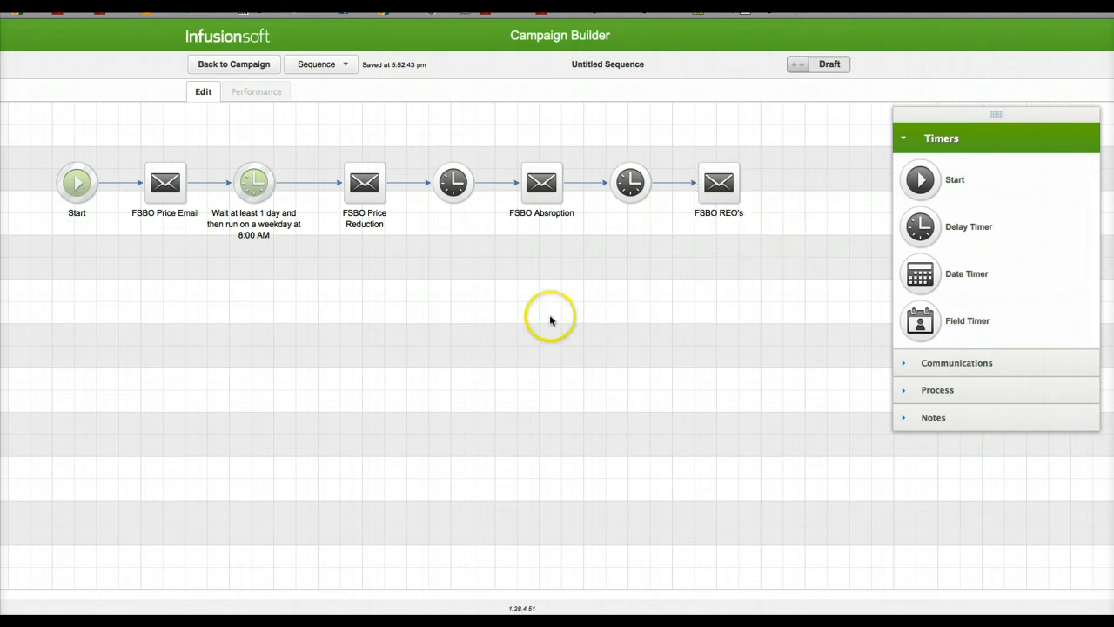
Step: Open the FSBO Price Email for editing and replace its header logo with the image come-to-clearwater-header.jpg
{"action": "double_click", "coordinate": [148, 187]}
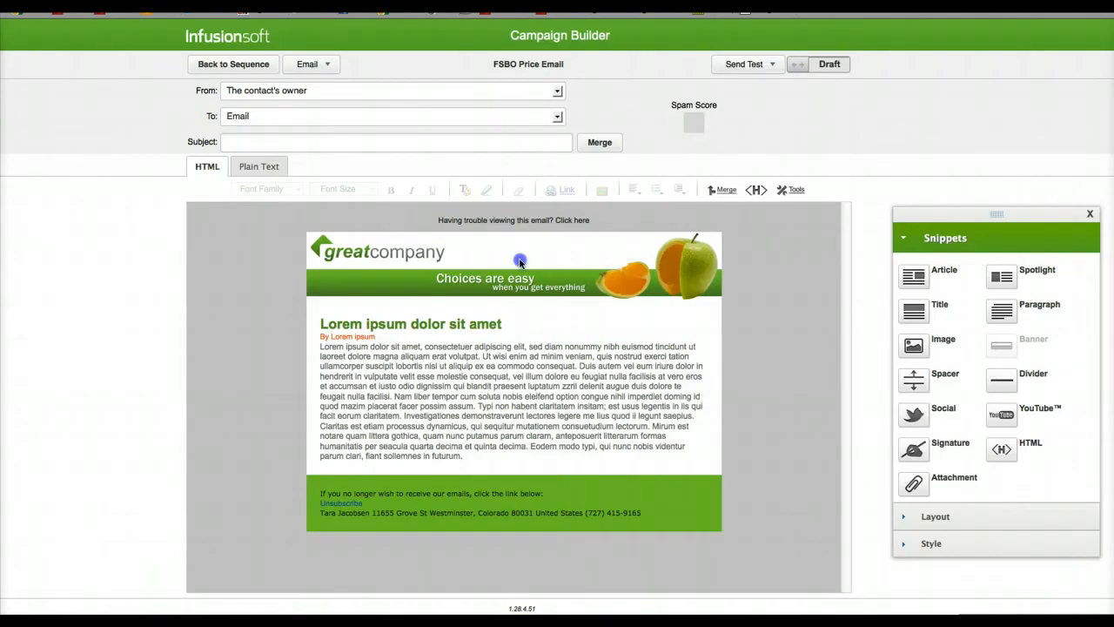
{"action": "double_click", "coordinate": [520, 261]}
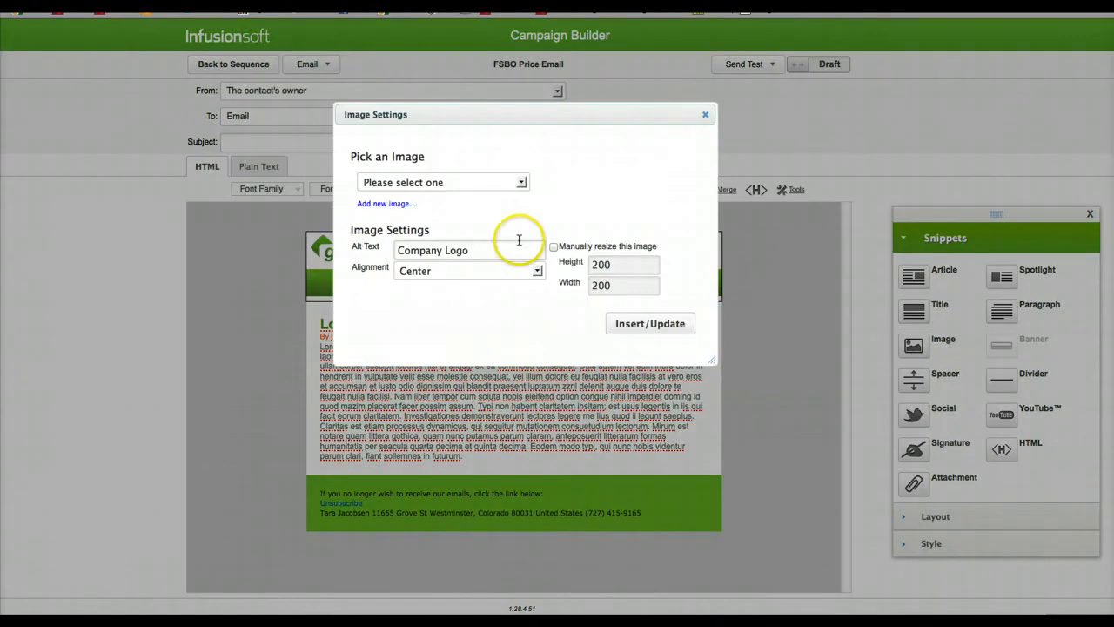
{"action": "left_click", "coordinate": [483, 182]}
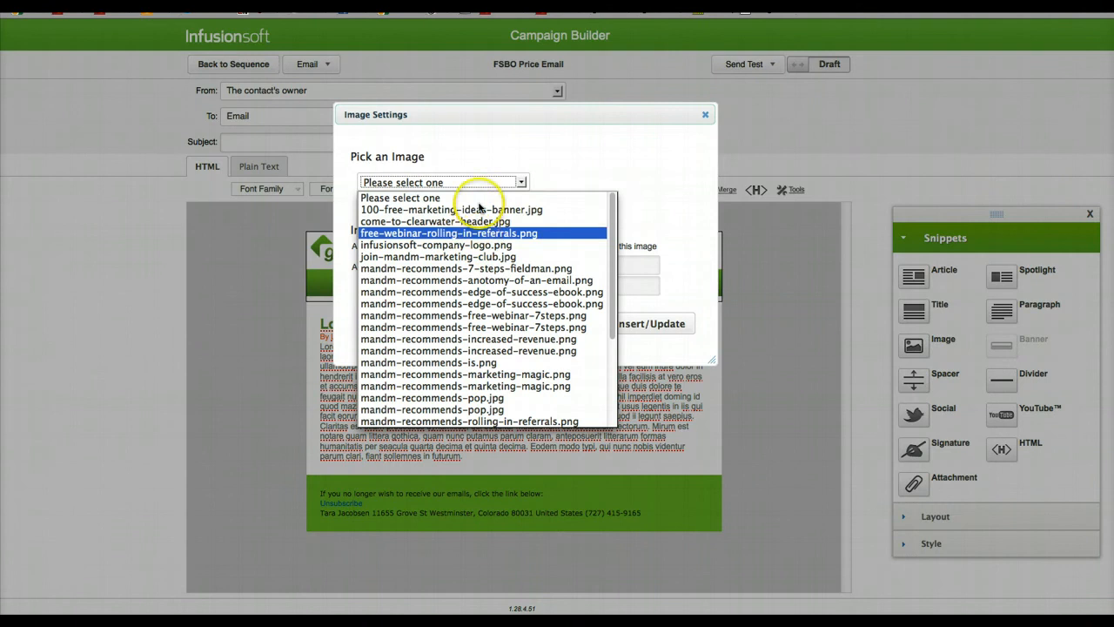
{"action": "left_click", "coordinate": [478, 221]}
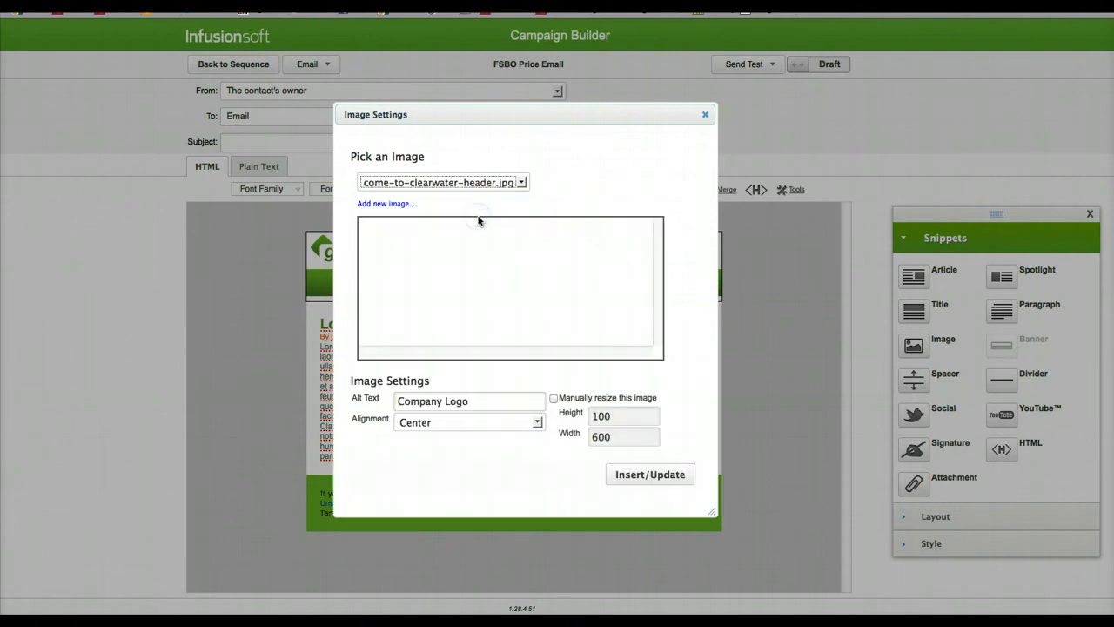
{"action": "left_click", "coordinate": [620, 475]}
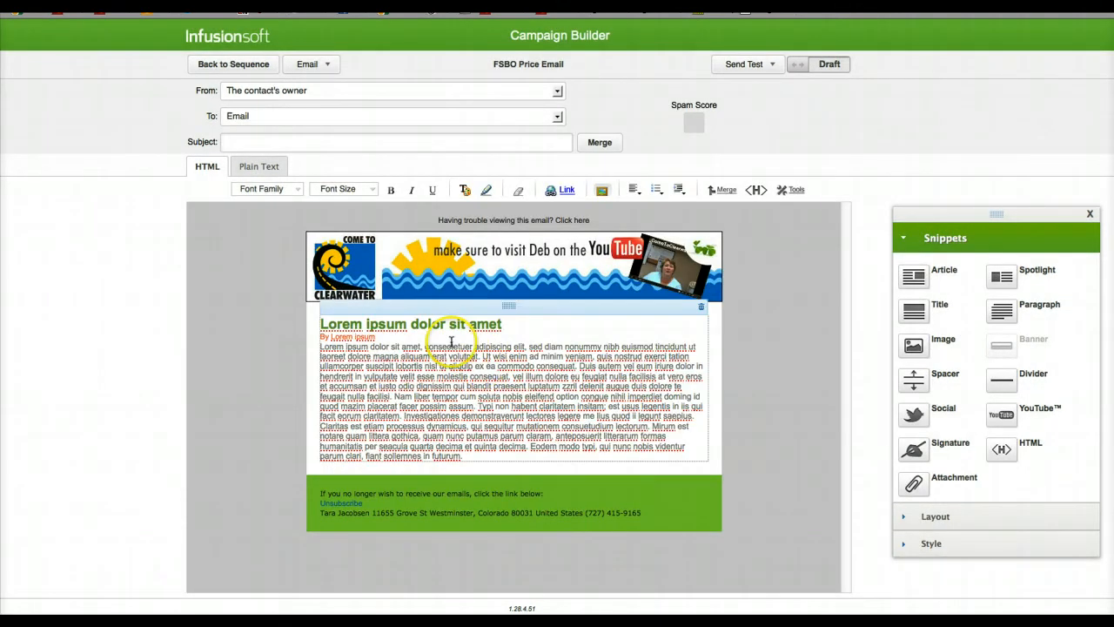
Step: Insert a paragraph above the placeholder article and replace its sample text with the greeting "Dear"
{"action": "left_click_drag", "start_coordinate": [1001, 310], "coordinate": [348, 335]}
{"action": "triple_click", "coordinate": [348, 335]}
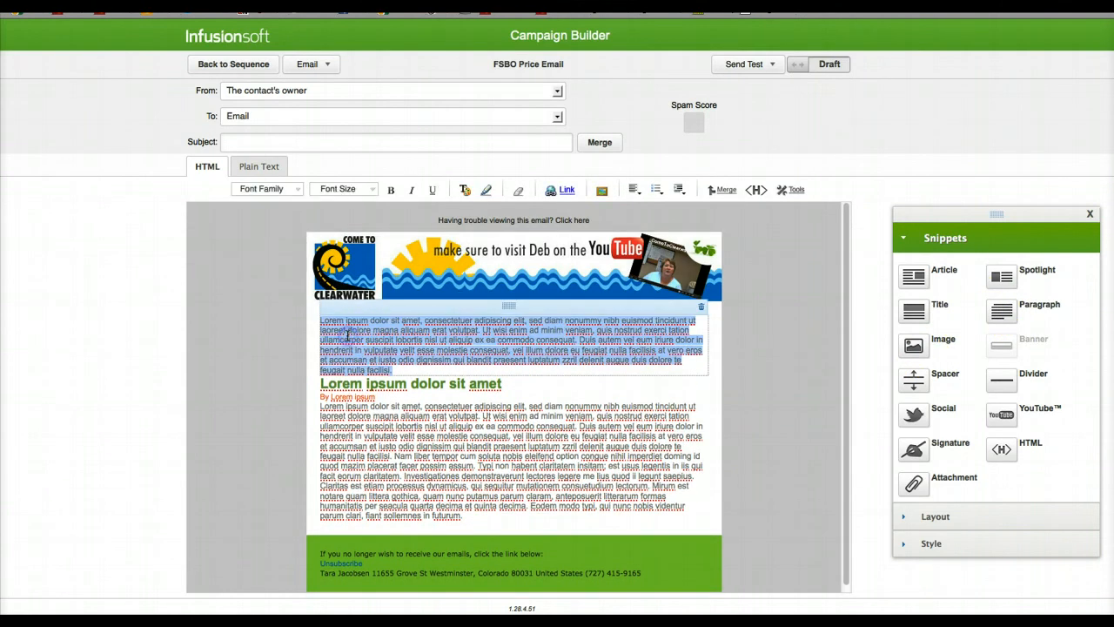
{"action": "key", "text": "BackSpace"}
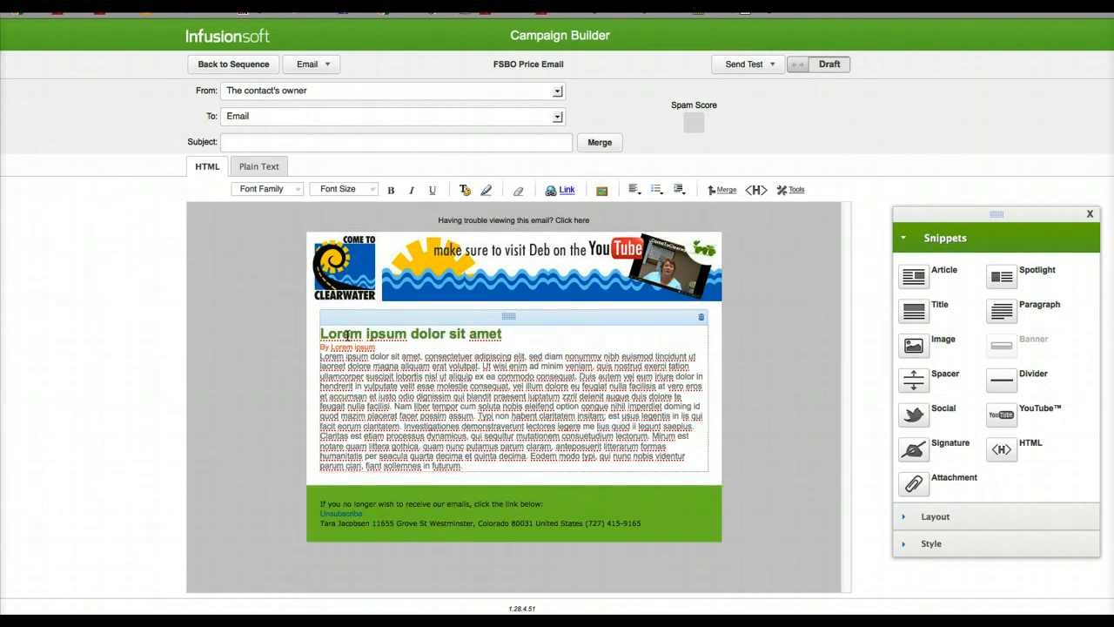
{"action": "type", "text": "Dear"}
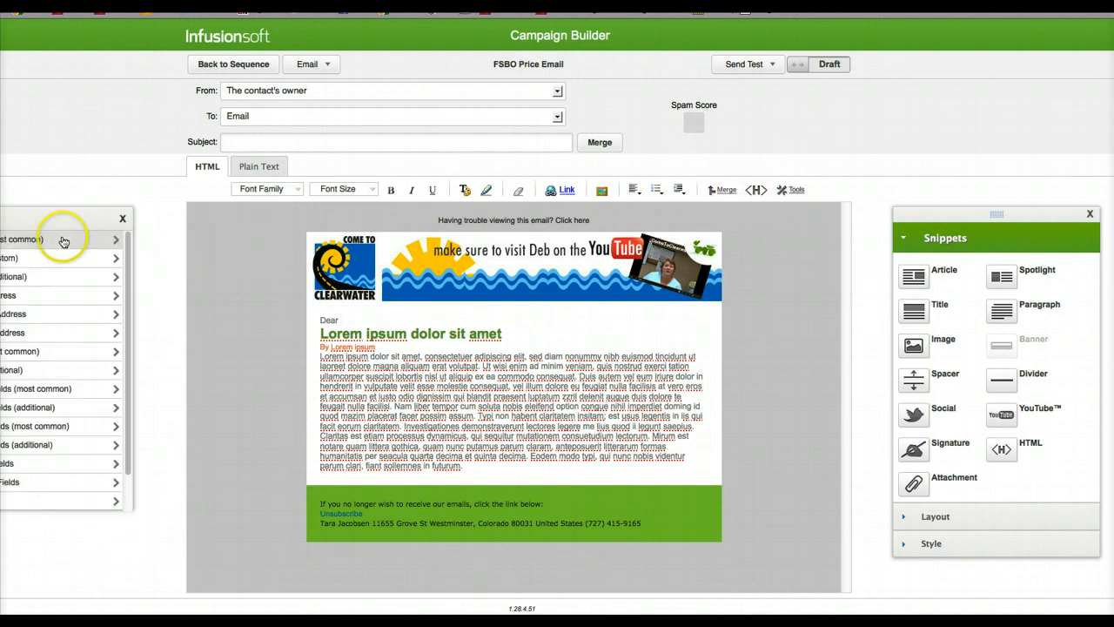
Step: Complete the greeting with the contact's first-name merge field and a comma, and start a new line below it
{"action": "left_click", "coordinate": [56, 256]}
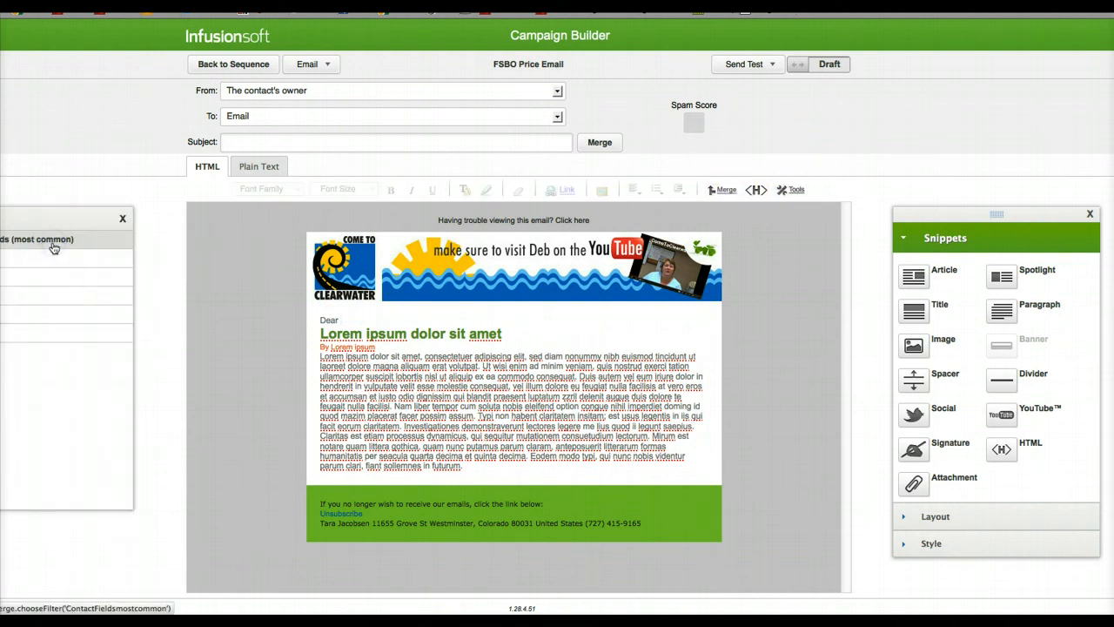
{"action": "left_click", "coordinate": [440, 355]}
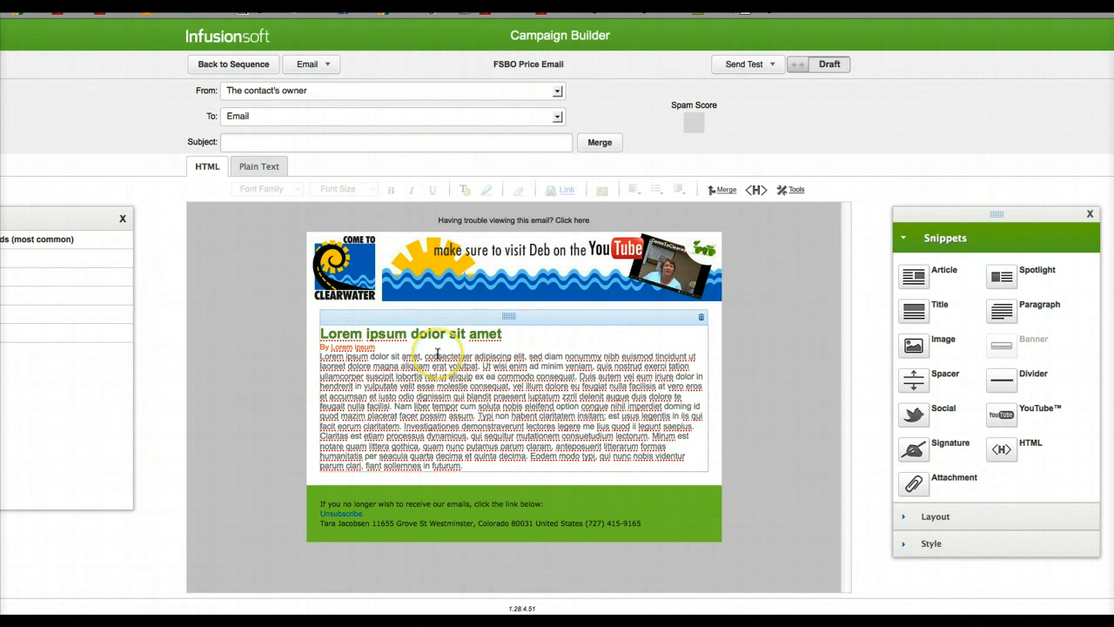
{"action": "key", "text": "Return"}
{"action": "key", "text": "Return"}
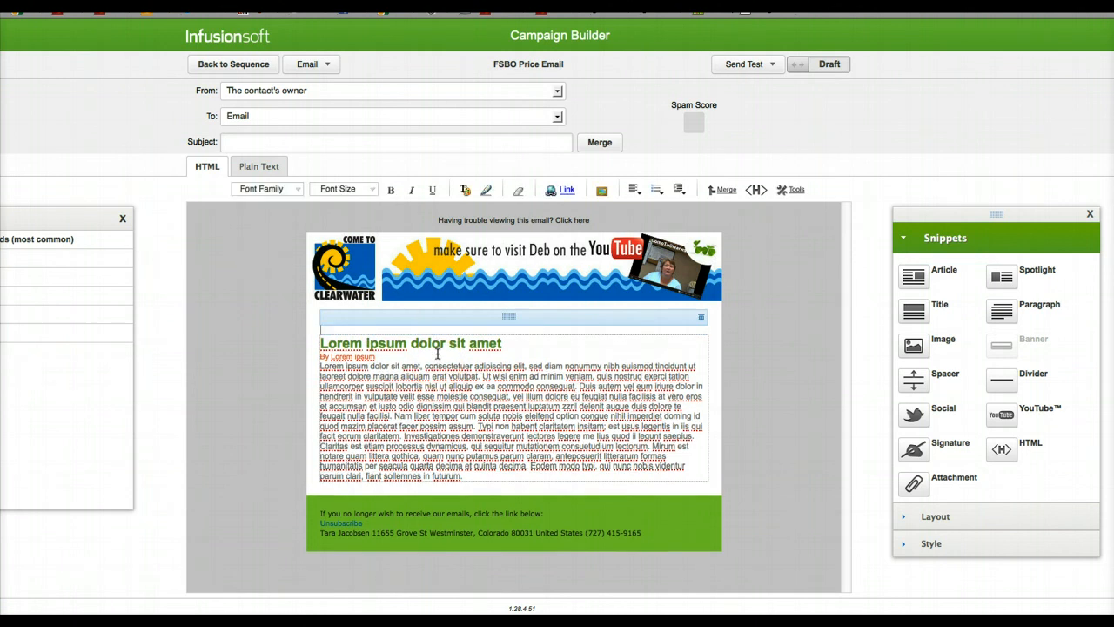
Step: Copy the opening paragraph of Follow Up Letter Number 1 from Chrome and paste it below the greeting in the Firefox email
{"action": "key", "text": "super+Tab"}
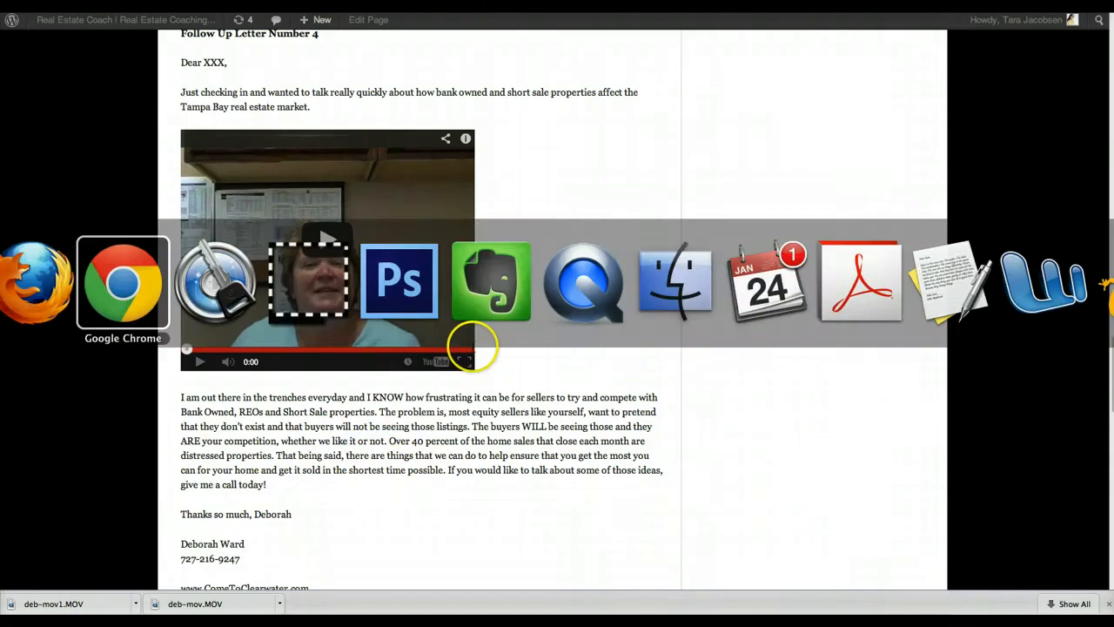
{"action": "scroll", "coordinate": [427, 552], "scroll_direction": "up", "scroll_amount": 10}
{"action": "scroll", "coordinate": [429, 557], "scroll_direction": "up", "scroll_amount": 10}
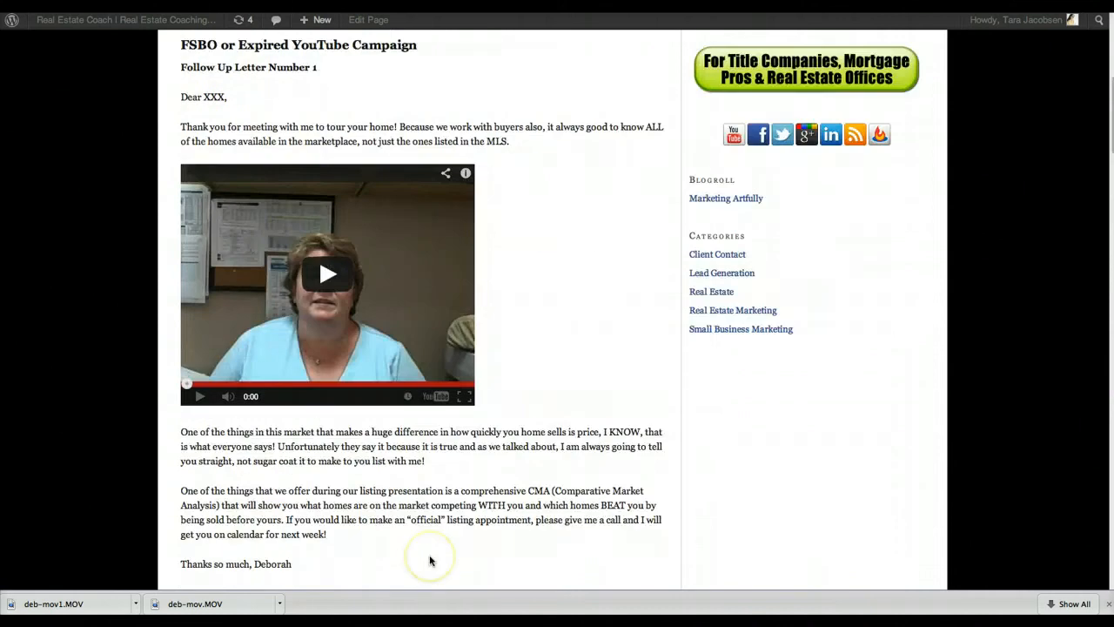
{"action": "scroll", "coordinate": [429, 555], "scroll_direction": "down", "scroll_amount": 4}
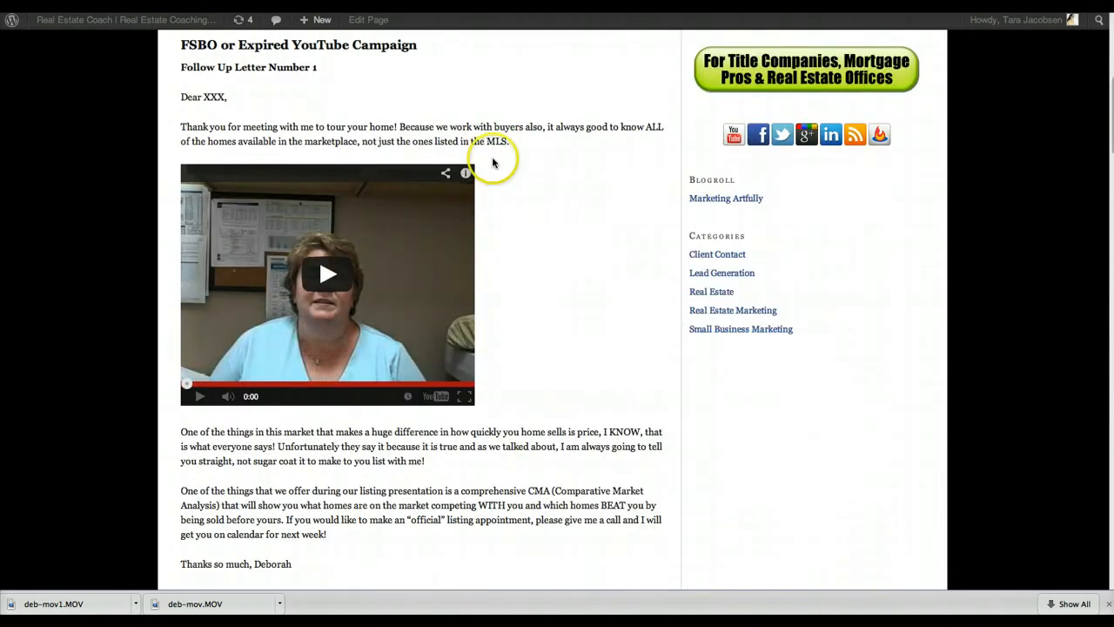
{"action": "left_click_drag", "start_coordinate": [523, 141], "coordinate": [260, 126]}
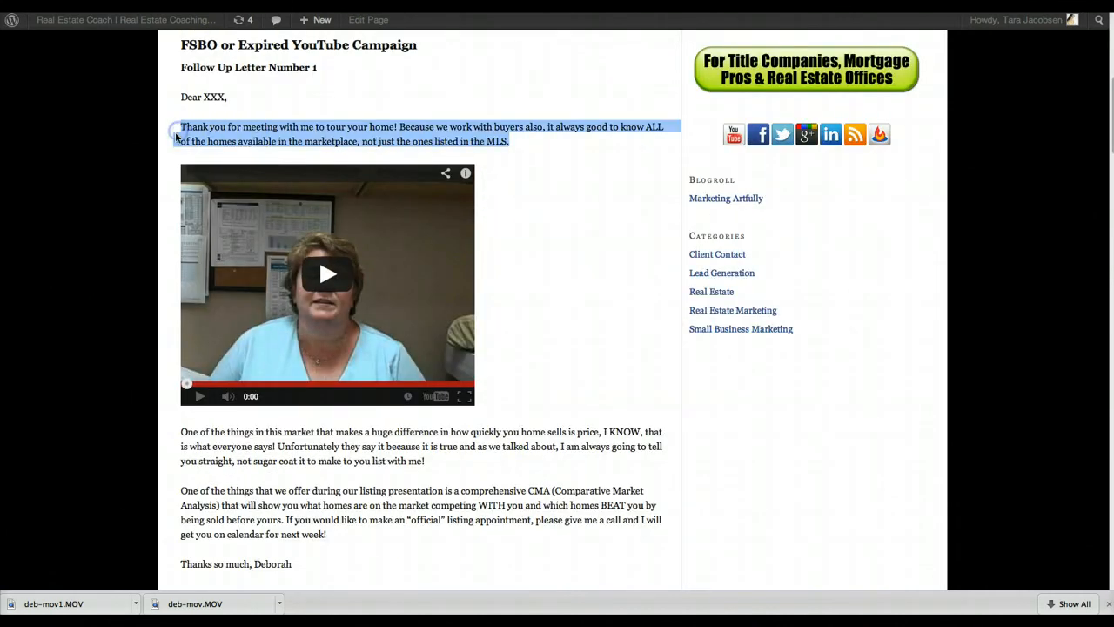
{"action": "key", "text": "super+Tab"}
{"action": "left_click", "coordinate": [396, 348]}
{"action": "type", "text": "Thank you for meeting with me to tour your home! Because we work with buyers also, it always good to know ALL of the homes available in the marketplace, not just the ones listed in the MLS."}
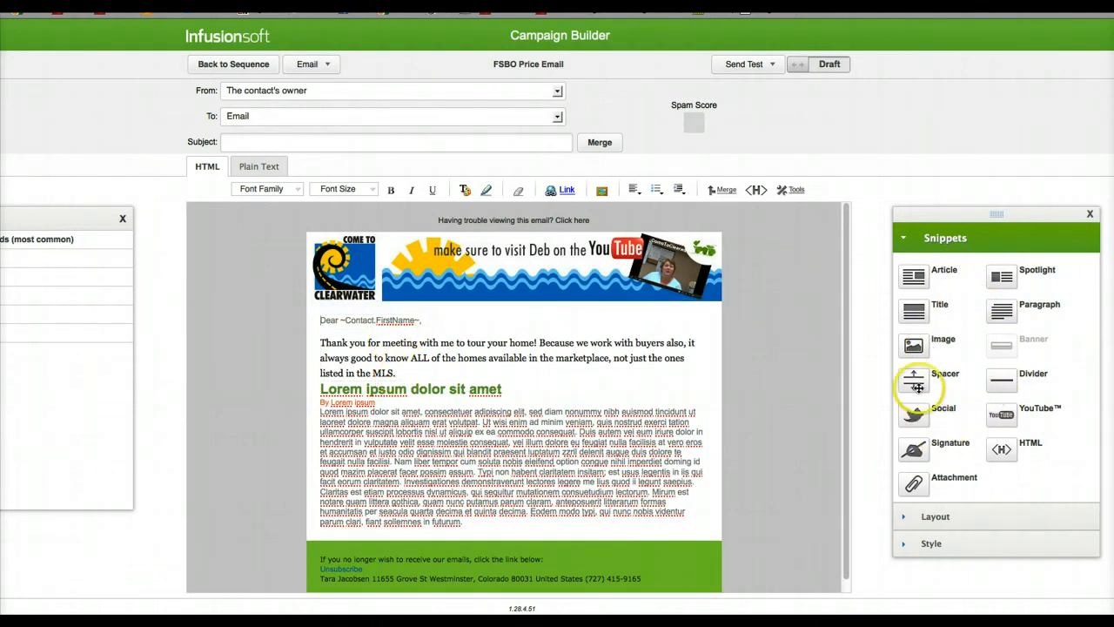
Step: Add a 15 px spacer below the opening paragraph and insert the Clearwater & Tampa FSBO Welcome! YouTube video below it by its video ID
{"action": "left_click_drag", "start_coordinate": [914, 379], "coordinate": [490, 386]}
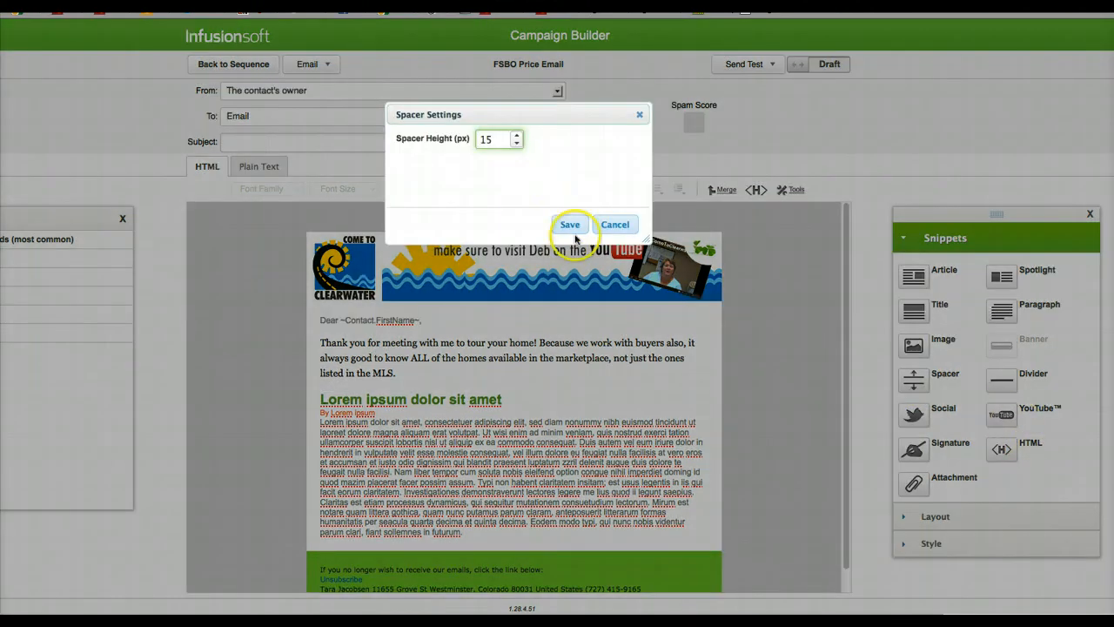
{"action": "left_click_drag", "start_coordinate": [1000, 433], "coordinate": [410, 378]}
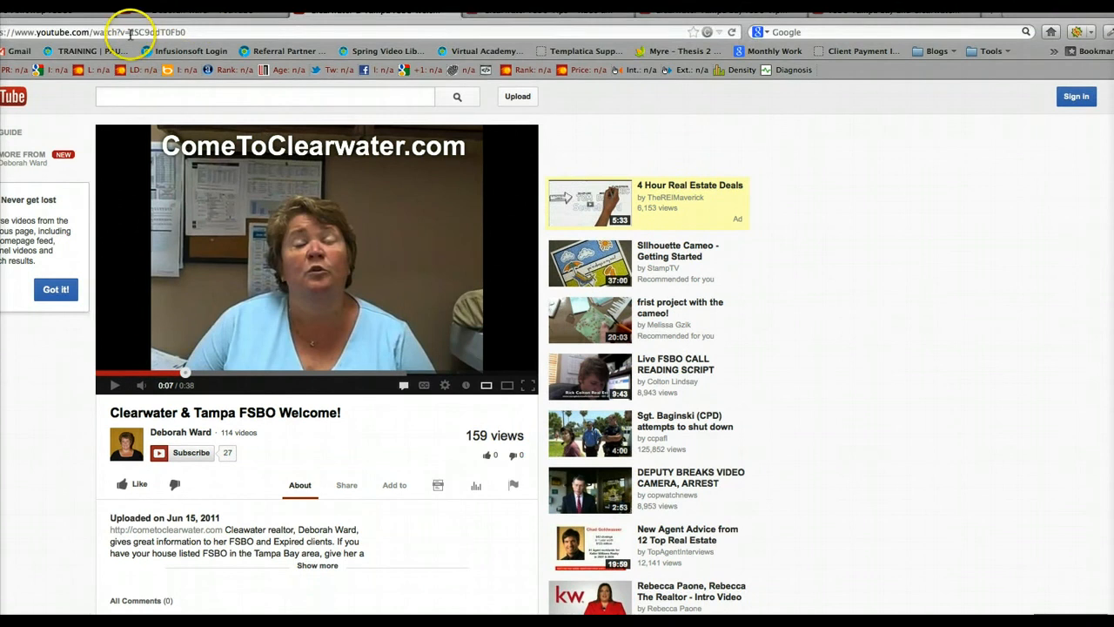
{"action": "left_click_drag", "start_coordinate": [129, 32], "coordinate": [173, 32]}
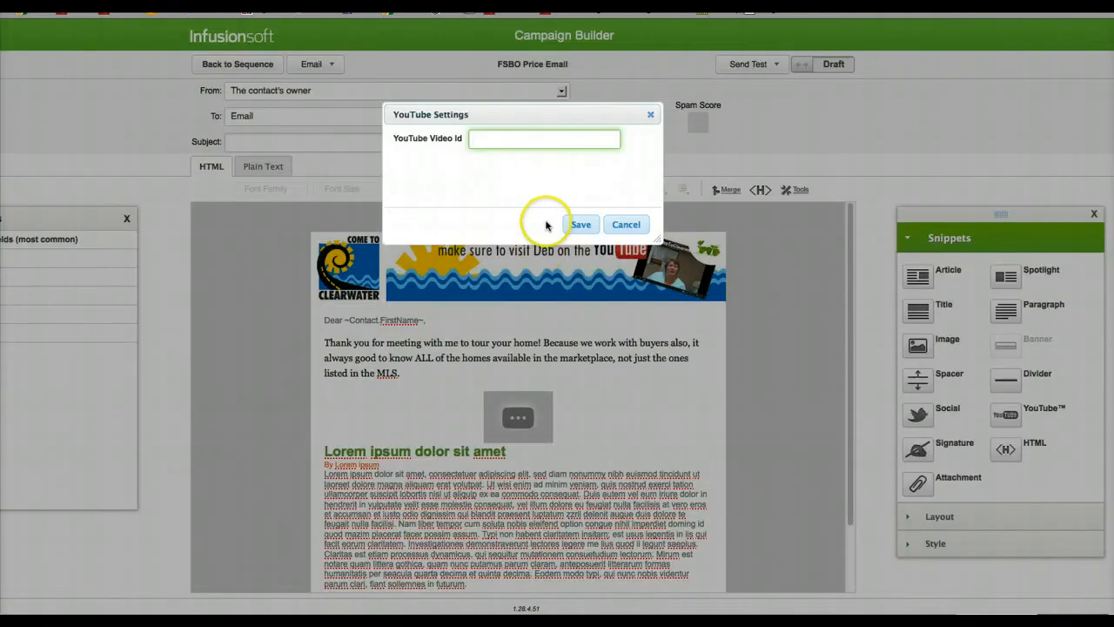
{"action": "type", "text": "tSC9ddT0Fb0"}
{"action": "left_click", "coordinate": [578, 225]}
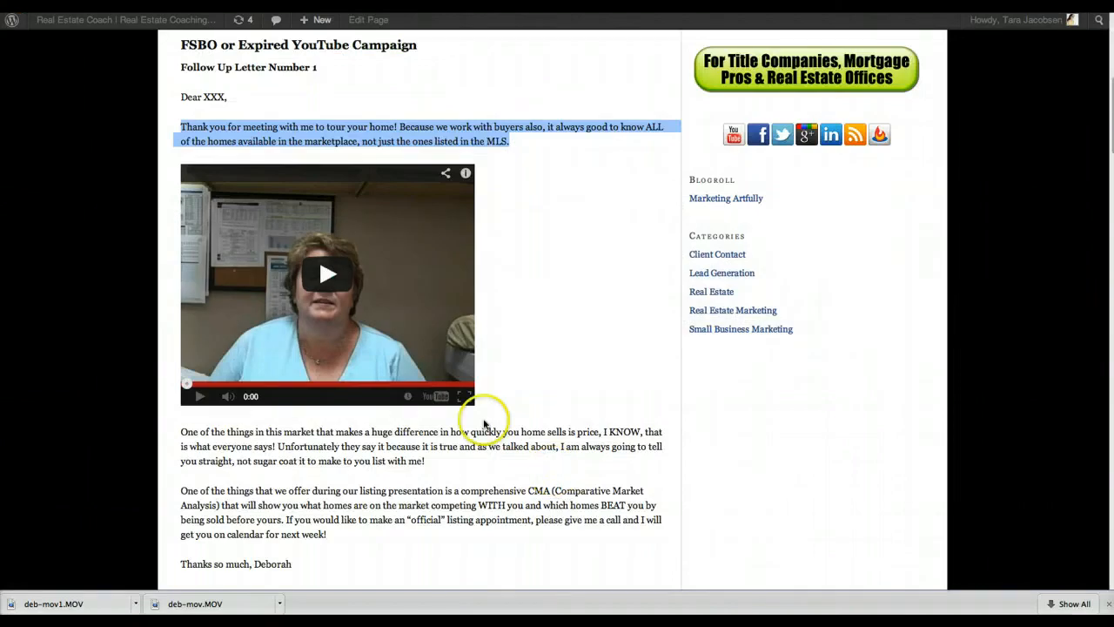
Step: Copy the two body paragraphs and closing line of Follow Up Letter Number 1 in Chrome and switch back to the Firefox email
{"action": "scroll", "coordinate": [418, 427], "scroll_direction": "down", "scroll_amount": 7}
{"action": "scroll", "coordinate": [400, 418], "scroll_direction": "up", "scroll_amount": 1}
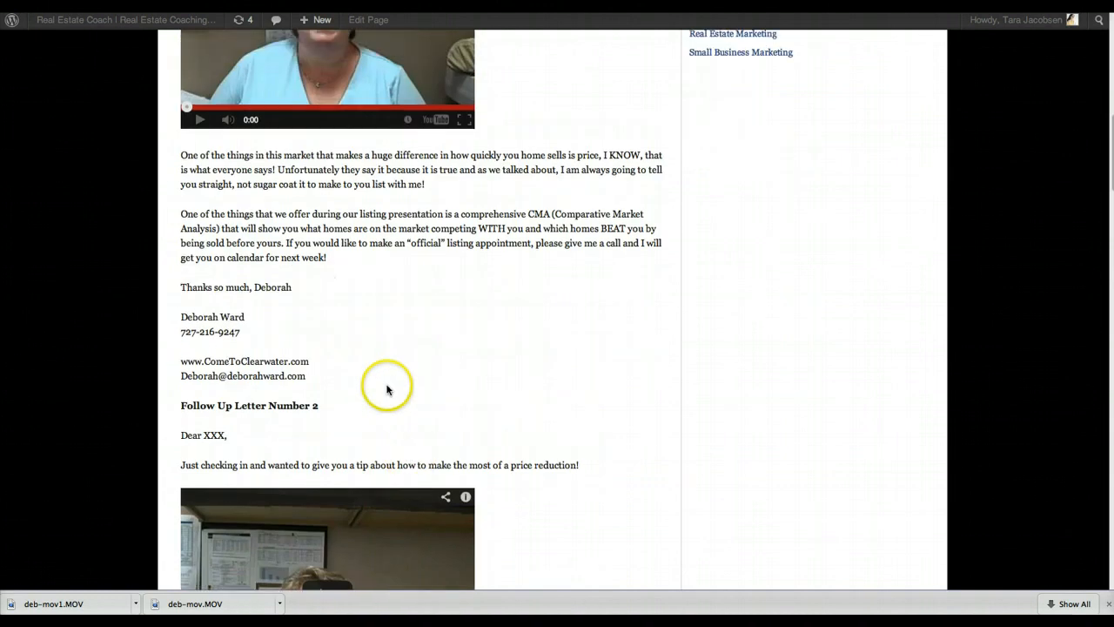
{"action": "left_click_drag", "start_coordinate": [307, 290], "coordinate": [180, 155]}
{"action": "key", "text": "ctrl+c"}
{"action": "key", "text": "super+Tab"}
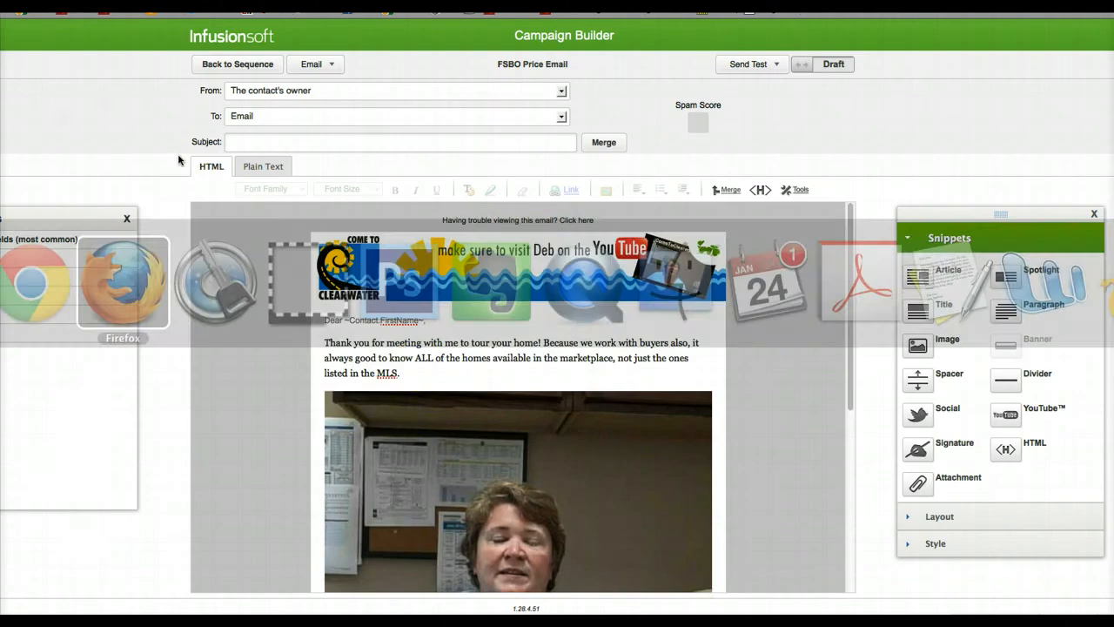
Step: Insert a paragraph directly below the video and replace its sample text with the copied letter text
{"action": "scroll", "coordinate": [417, 363], "scroll_direction": "down", "scroll_amount": 1}
{"action": "scroll", "coordinate": [418, 364], "scroll_direction": "down", "scroll_amount": 4}
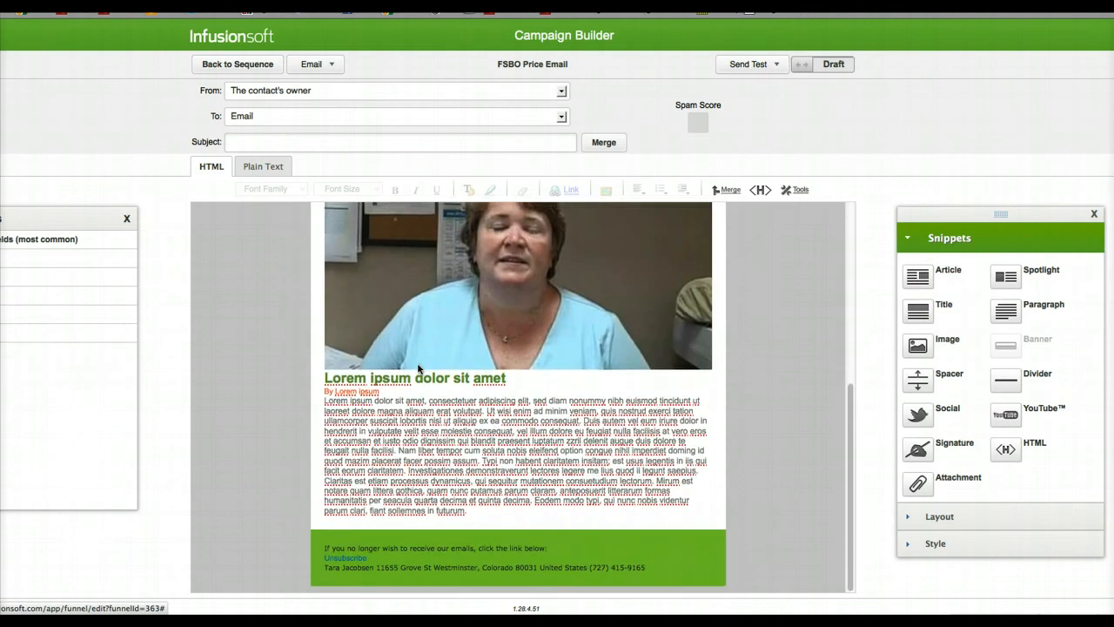
{"action": "left_click_drag", "start_coordinate": [992, 317], "coordinate": [429, 372]}
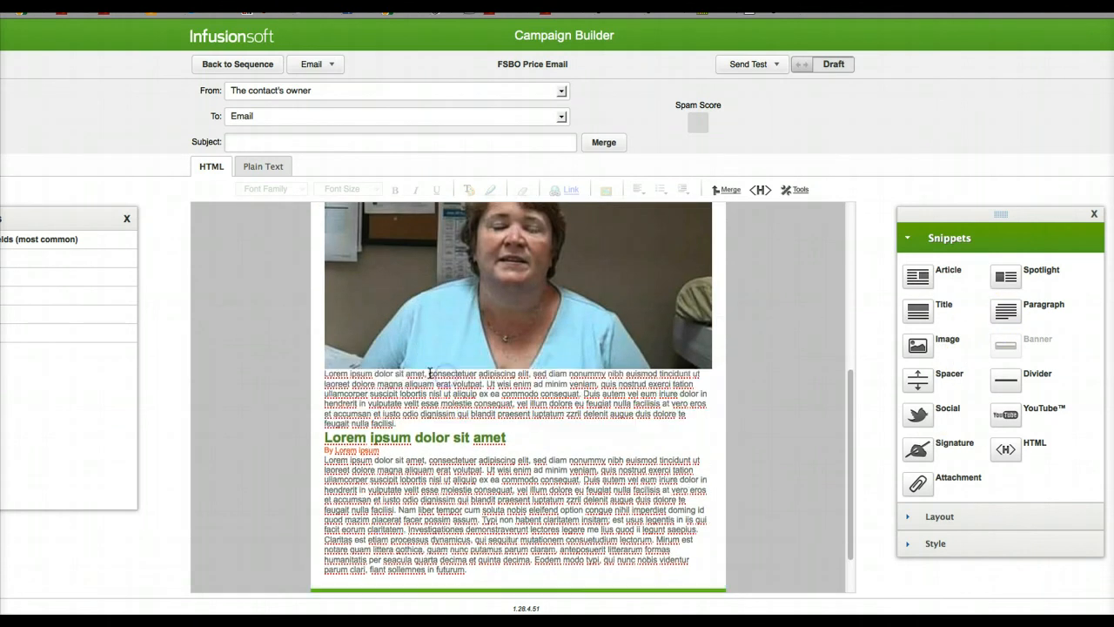
{"action": "double_click", "coordinate": [384, 392]}
{"action": "key", "text": "ctrl+a"}
{"action": "key", "text": "ctrl+v"}
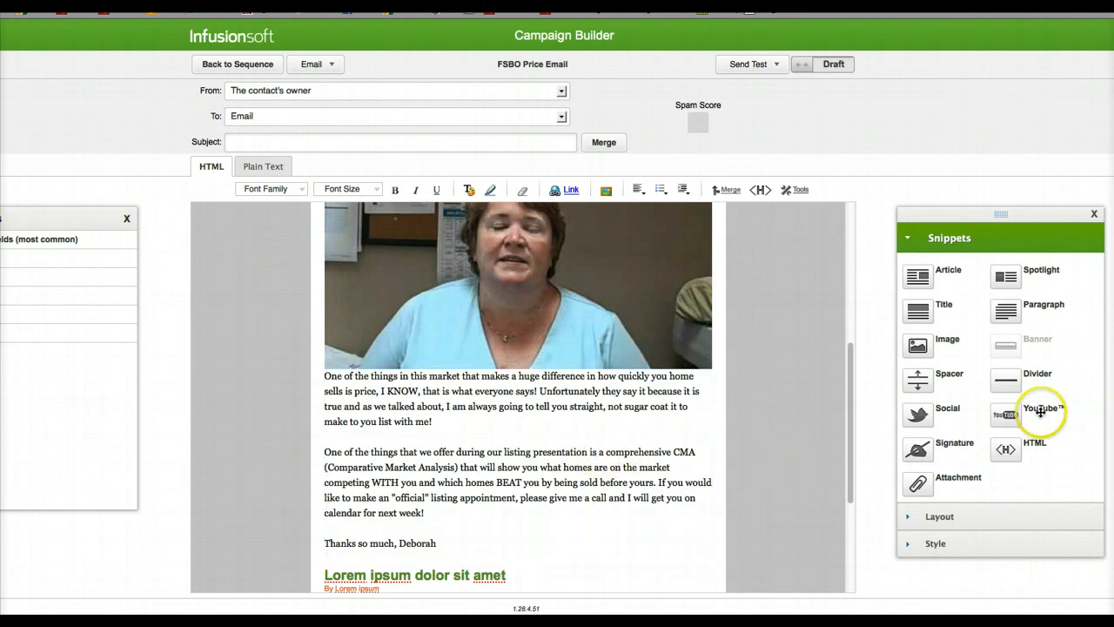
Step: Add a 15 px spacer between the video and the letter text, and delete the placeholder Lorem ipsum article
{"action": "left_click_drag", "start_coordinate": [917, 379], "coordinate": [540, 427]}
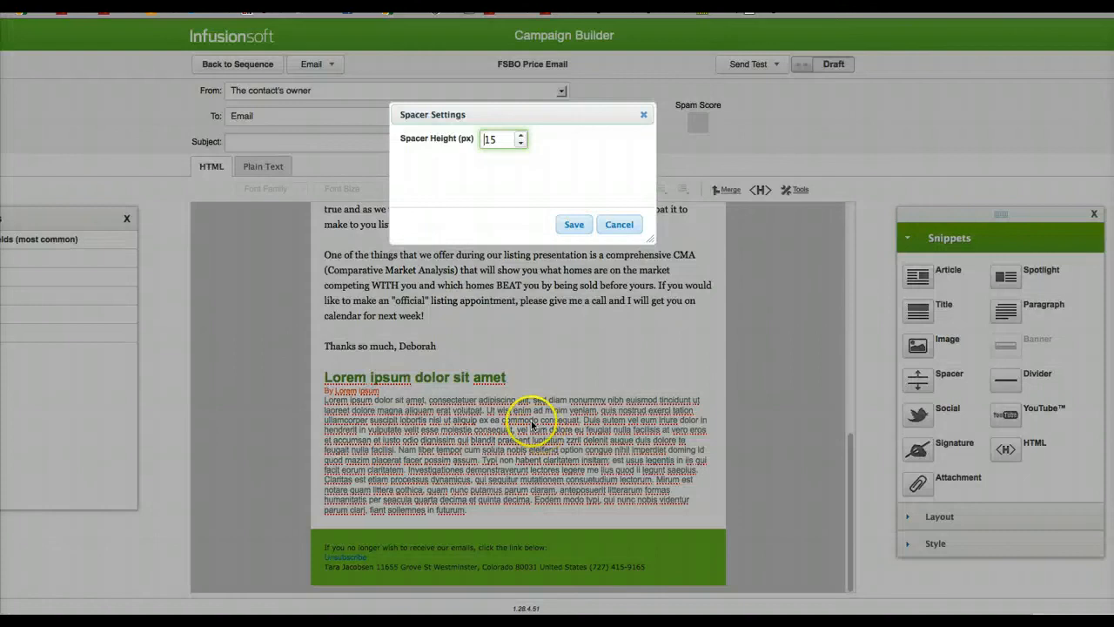
{"action": "left_click", "coordinate": [573, 225]}
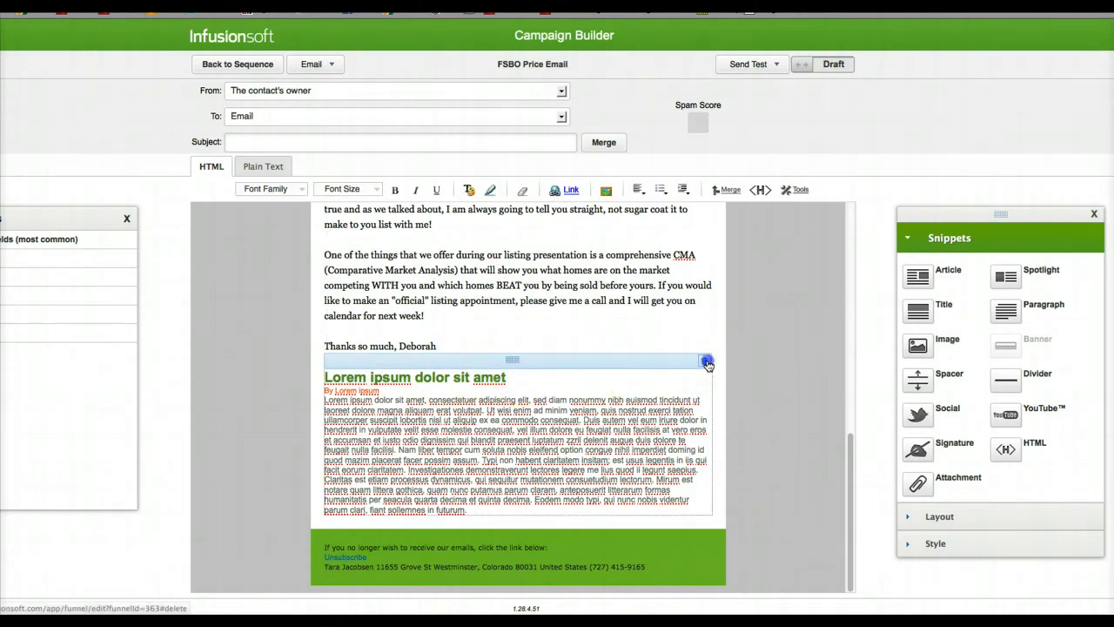
{"action": "left_click", "coordinate": [707, 362]}
Step: Insert a signature below the closing line and set it to the realtor's own signature
{"action": "mouse_move", "coordinate": [919, 448]}
{"action": "left_mouse_down"}
{"action": "mouse_move", "coordinate": [855, 467]}
{"action": "mouse_move", "coordinate": [348, 509]}
{"action": "mouse_move", "coordinate": [460, 503]}
{"action": "left_mouse_up"}
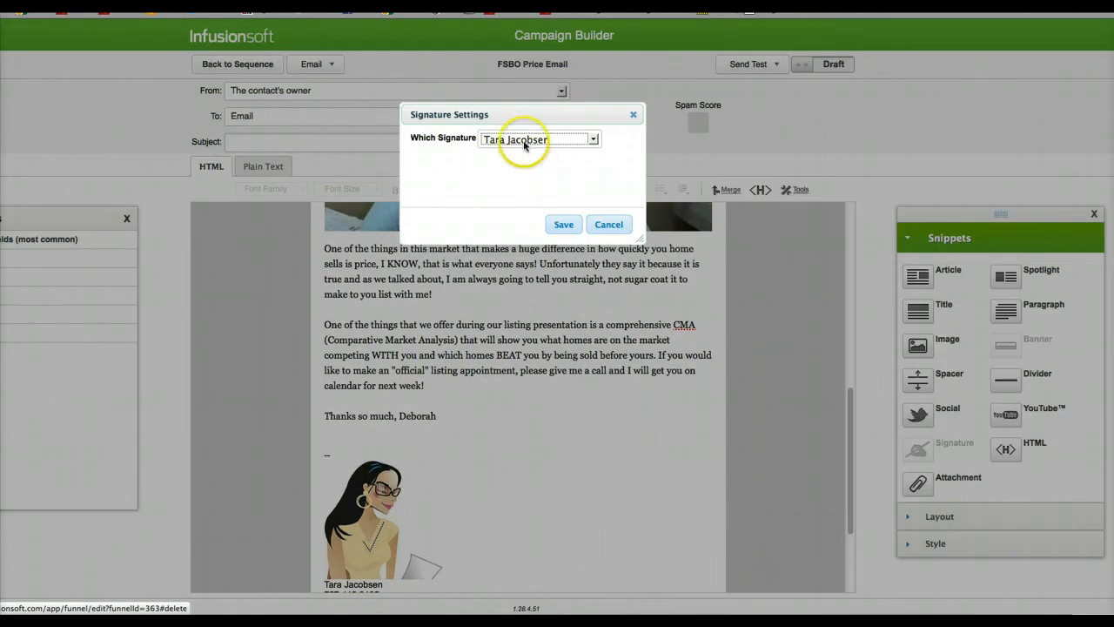
{"action": "left_click", "coordinate": [524, 144]}
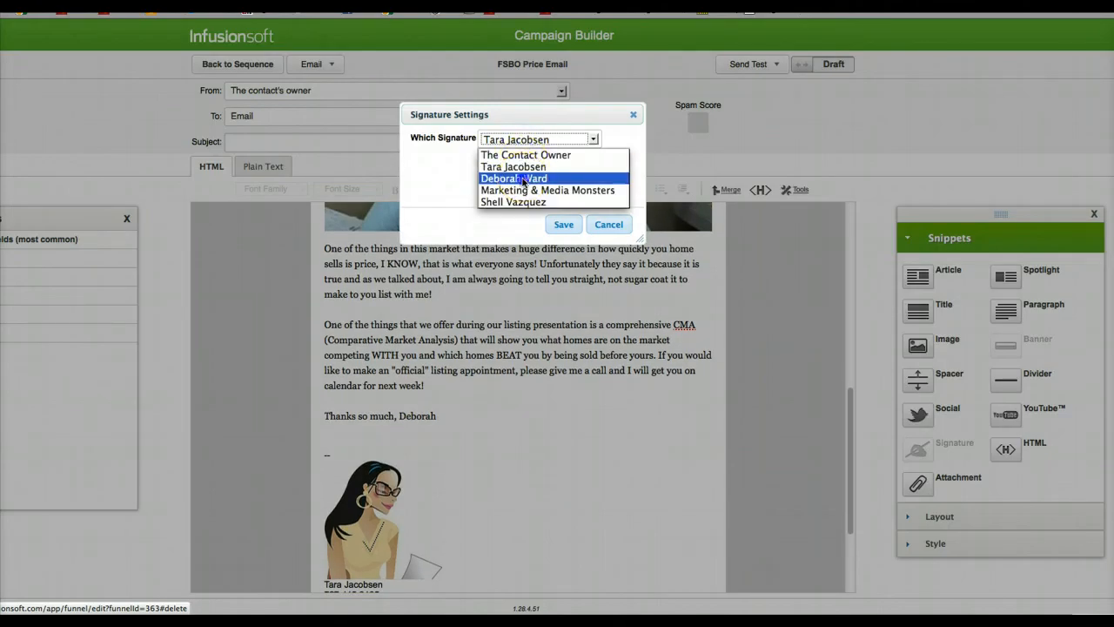
{"action": "left_click", "coordinate": [520, 177]}
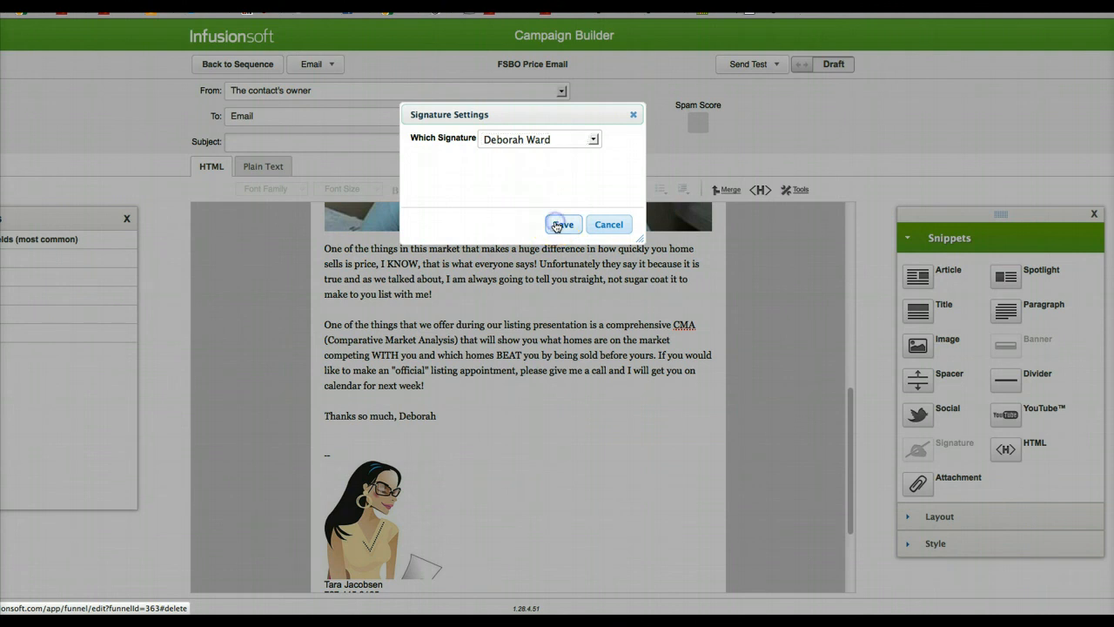
{"action": "left_click", "coordinate": [562, 225]}
Step: Add a 15 px spacer below the signature and insert centered, horizontal social sharing links for Like, Tweet and +1
{"action": "scroll", "coordinate": [587, 348], "scroll_direction": "down", "scroll_amount": 5}
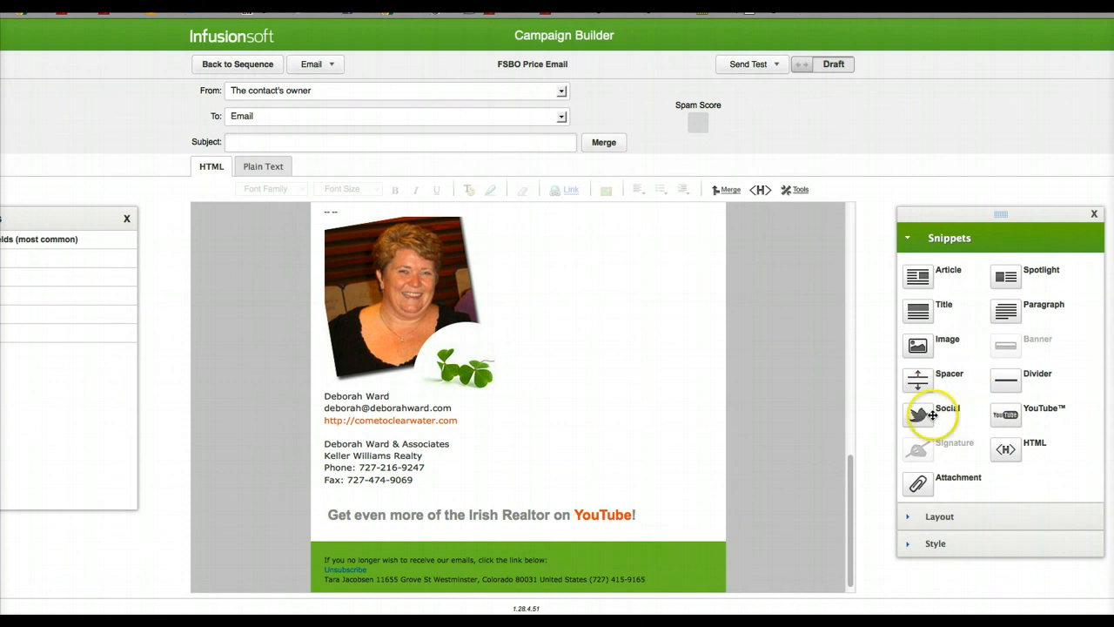
{"action": "left_click_drag", "start_coordinate": [928, 378], "coordinate": [403, 503]}
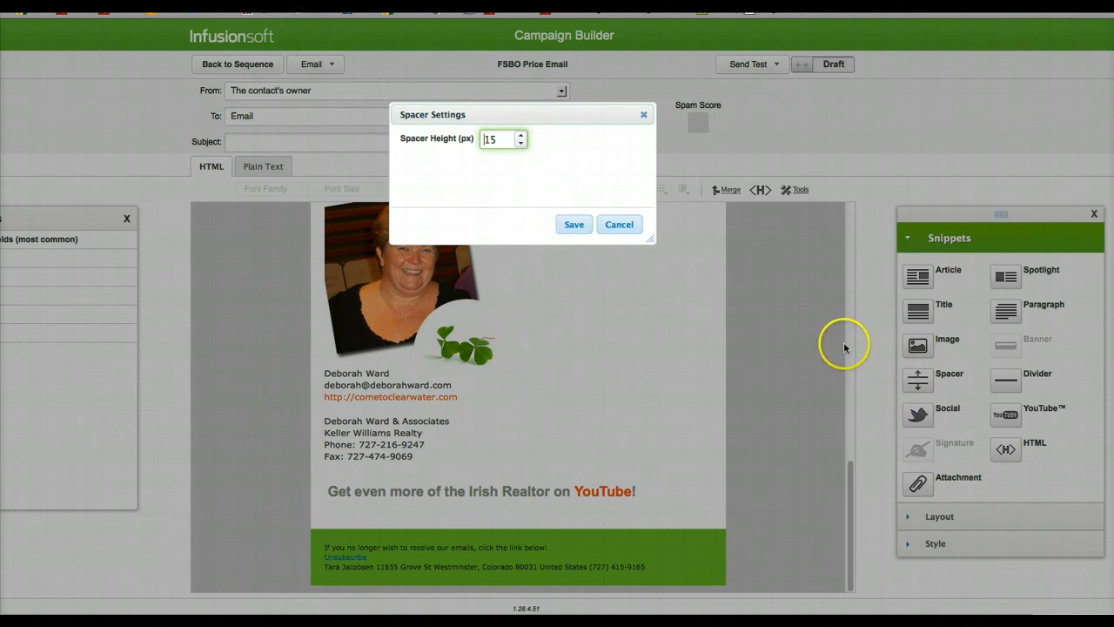
{"action": "left_click", "coordinate": [574, 225]}
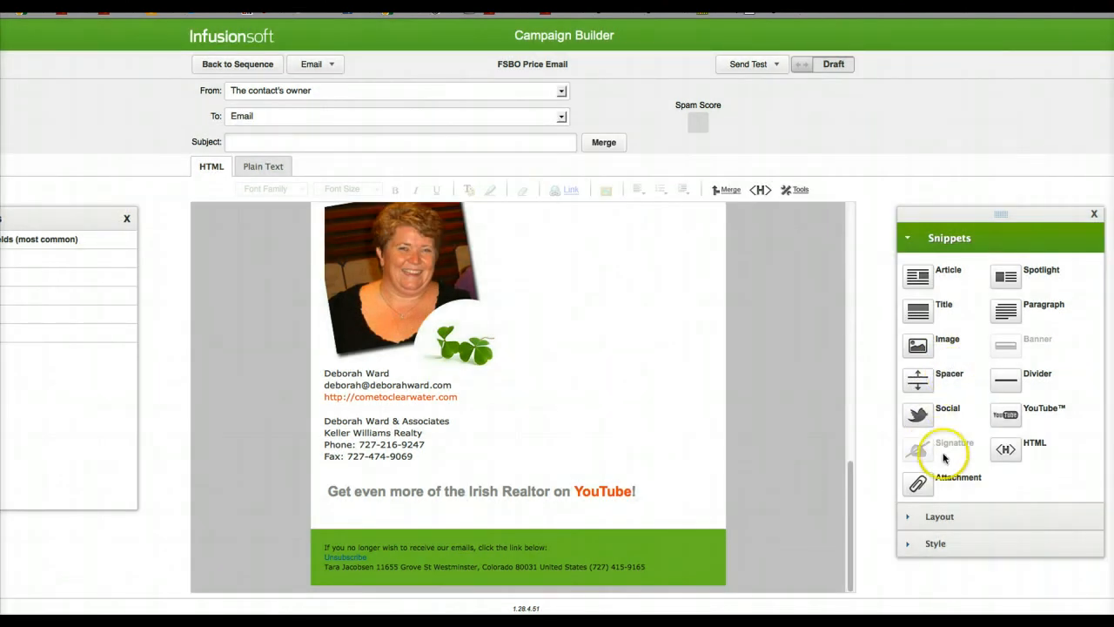
{"action": "left_click", "coordinate": [916, 415]}
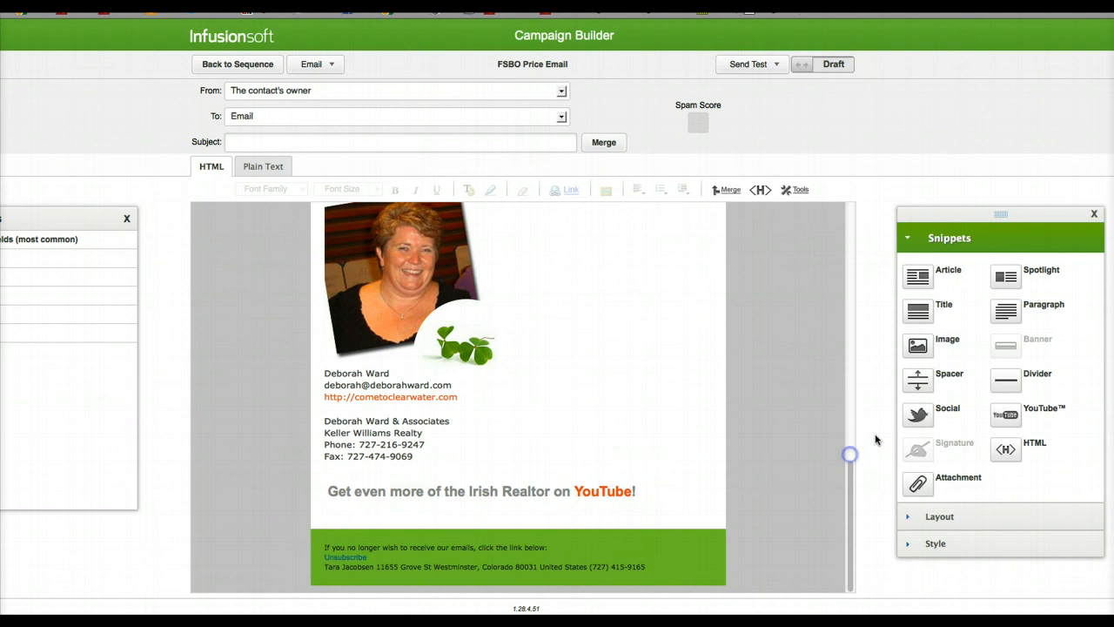
{"action": "left_click_drag", "start_coordinate": [875, 439], "coordinate": [541, 522]}
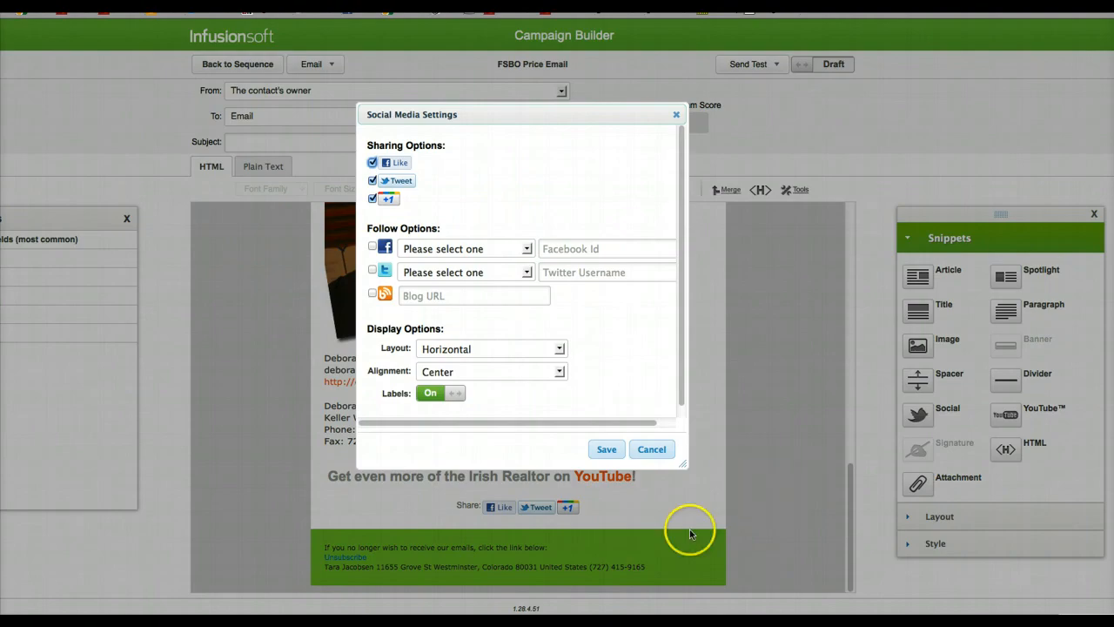
{"action": "left_click", "coordinate": [606, 448]}
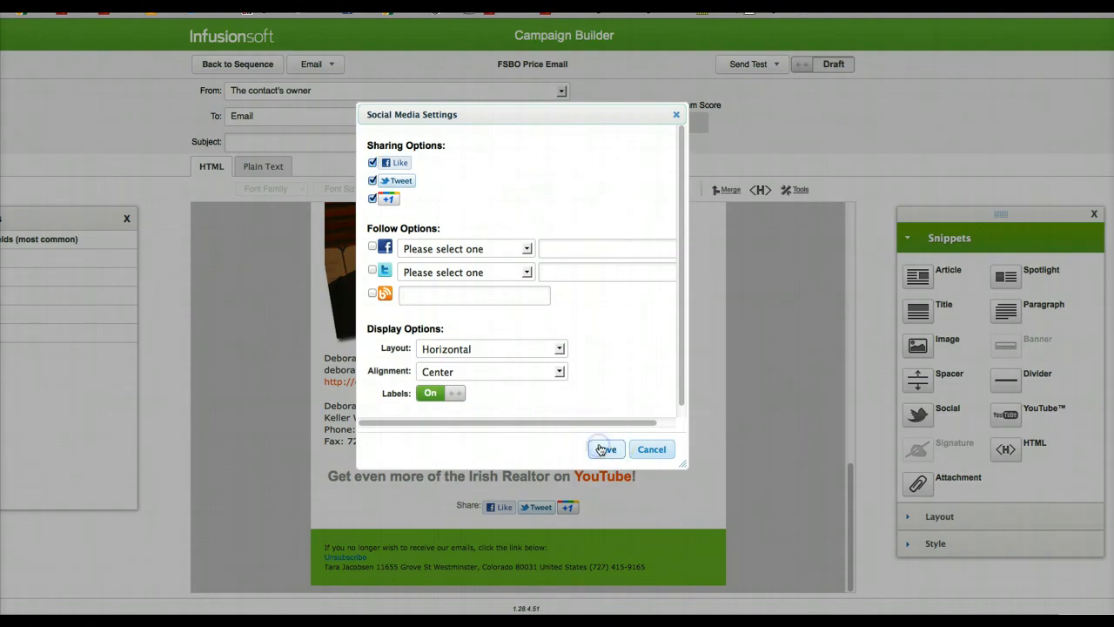
Step: Format the greeting and opening paragraph in Arial at size 3 (12pt)
{"action": "scroll", "coordinate": [711, 462], "scroll_direction": "up", "scroll_amount": 10}
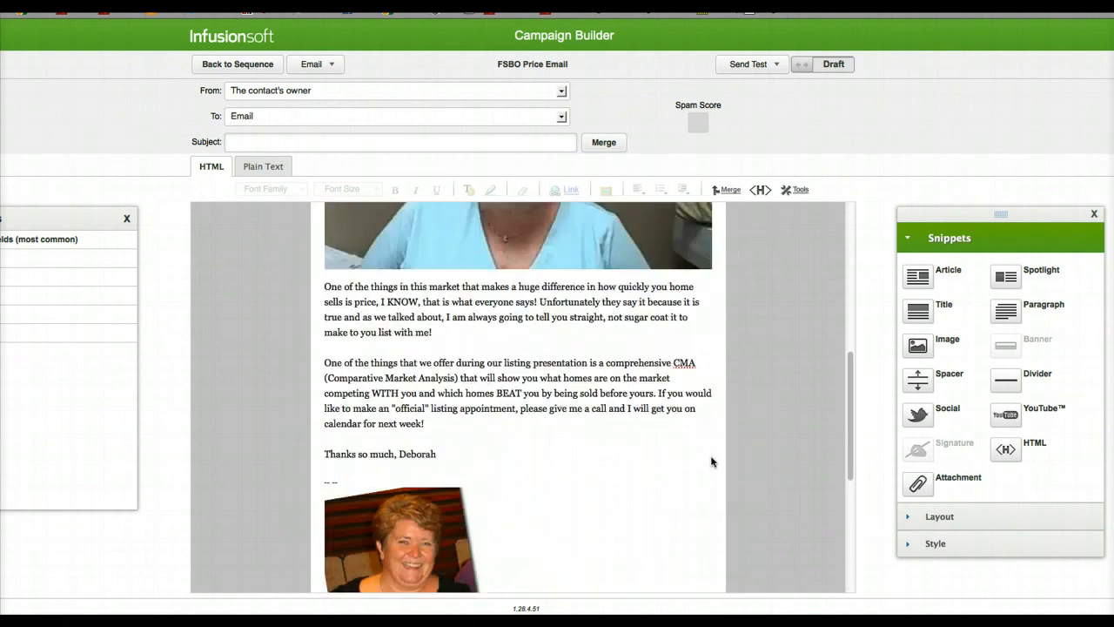
{"action": "scroll", "coordinate": [711, 461], "scroll_direction": "up", "scroll_amount": 3}
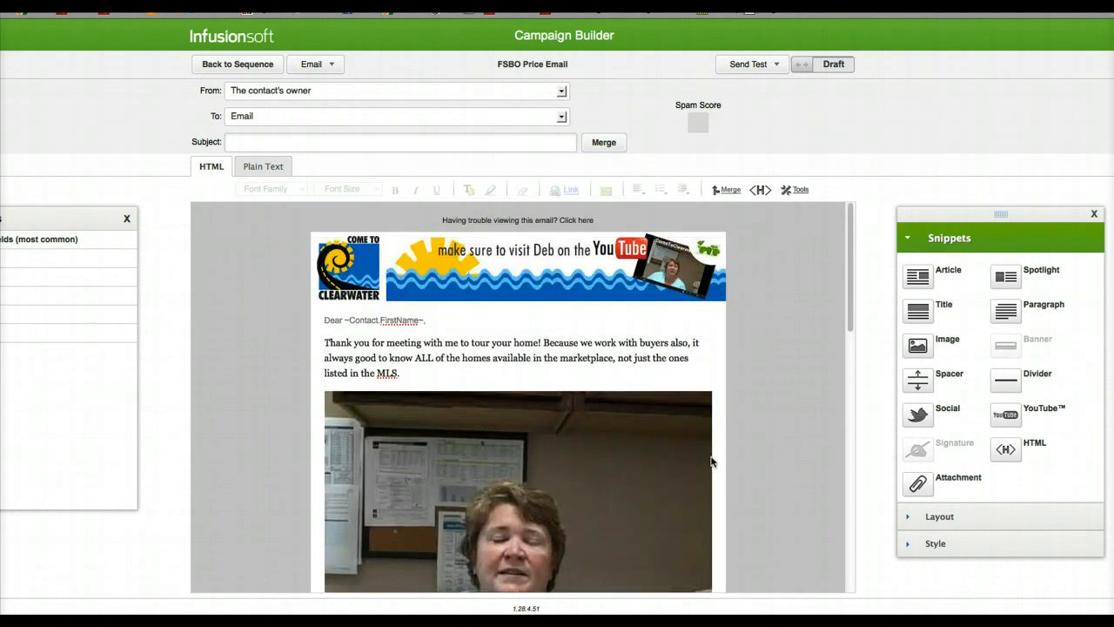
{"action": "left_click", "coordinate": [359, 321]}
{"action": "key", "text": "ctrl+a"}
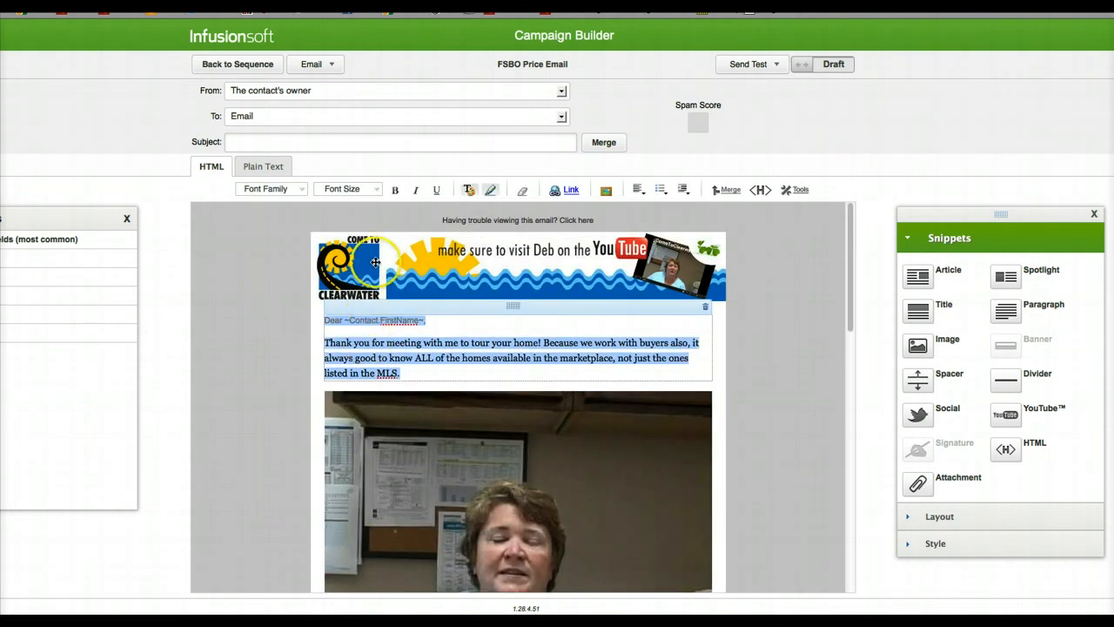
{"action": "left_click", "coordinate": [270, 189]}
{"action": "left_click", "coordinate": [273, 201]}
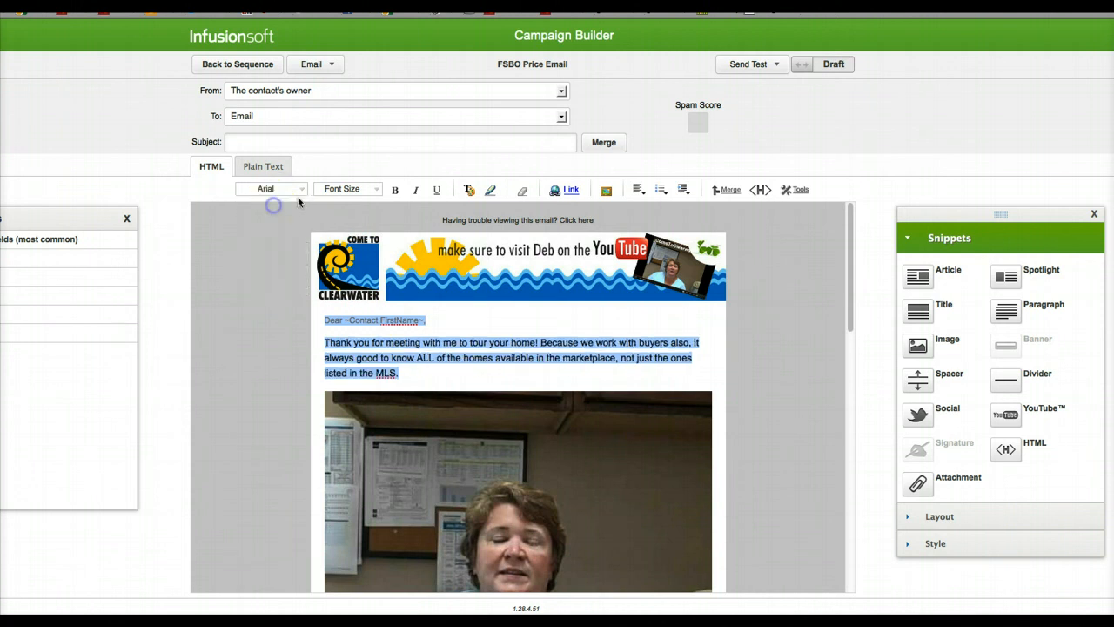
{"action": "left_click", "coordinate": [330, 189]}
{"action": "left_click", "coordinate": [335, 223]}
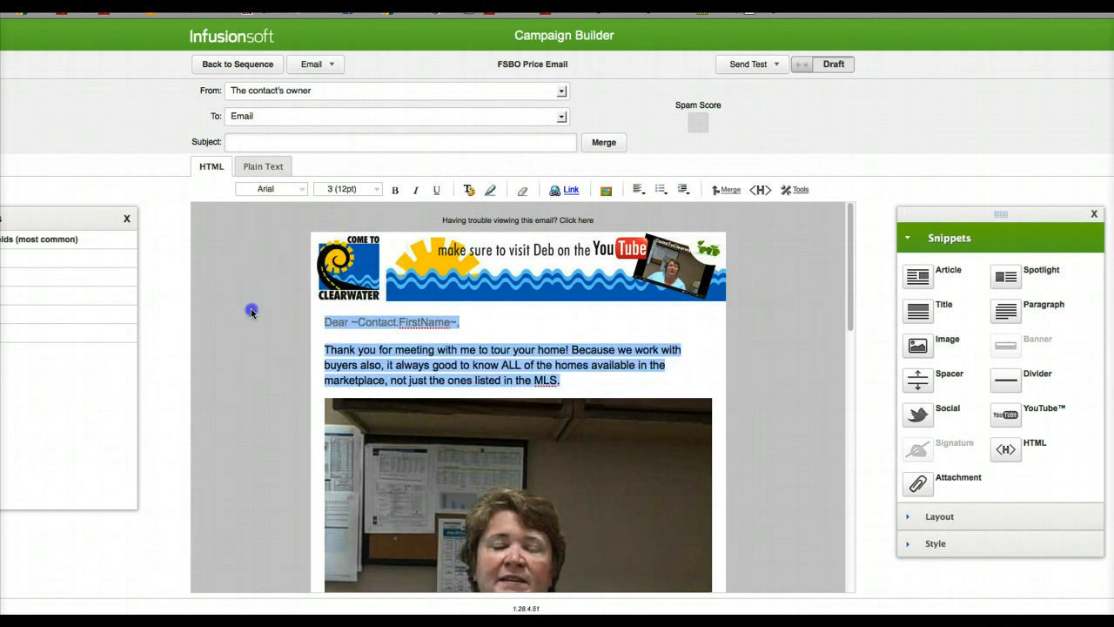
{"action": "left_click", "coordinate": [257, 341]}
Step: Format all the letter text below the video in Arial at size 3 (12pt)
{"action": "scroll", "coordinate": [258, 343], "scroll_direction": "down", "scroll_amount": 5}
{"action": "scroll", "coordinate": [258, 343], "scroll_direction": "down", "scroll_amount": 4}
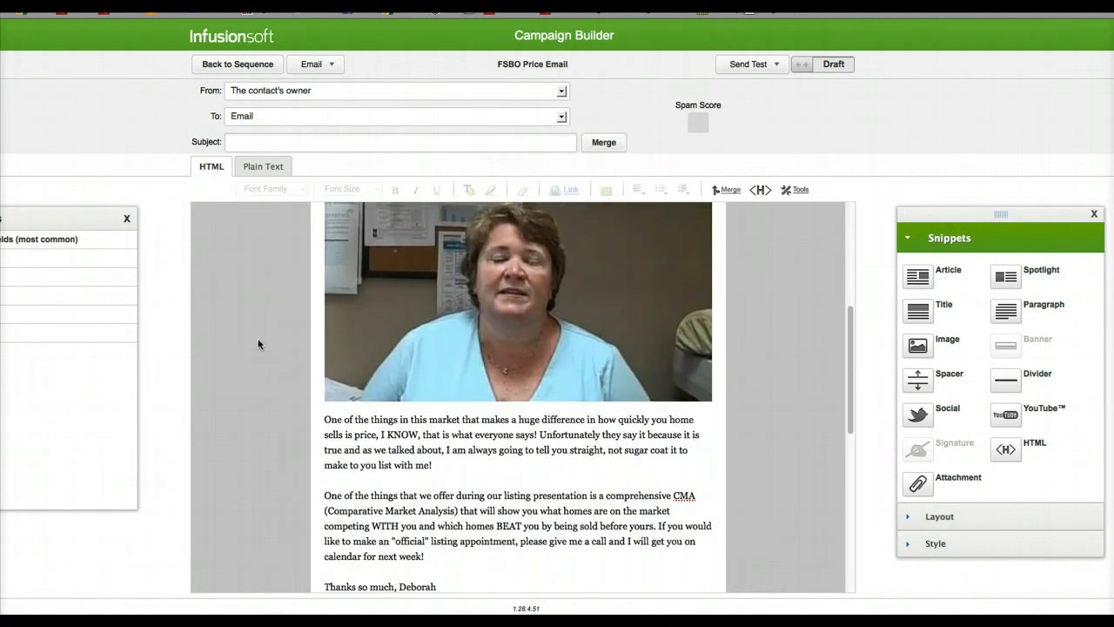
{"action": "left_click", "coordinate": [414, 383]}
{"action": "key", "text": "ctrl+a"}
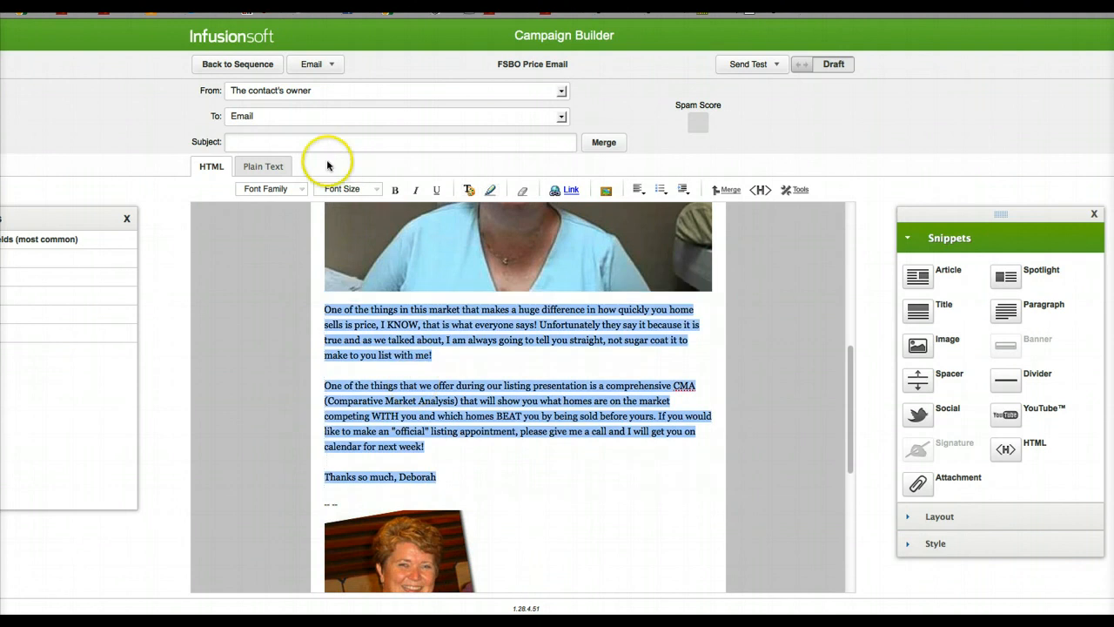
{"action": "left_click", "coordinate": [293, 188]}
{"action": "left_click", "coordinate": [288, 202]}
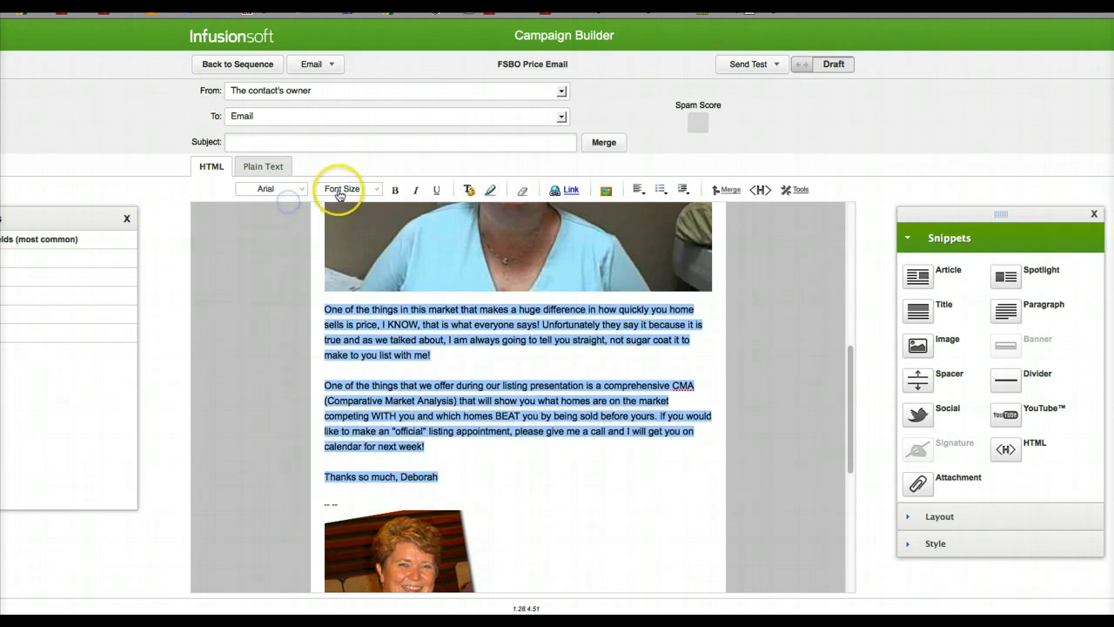
{"action": "left_click", "coordinate": [341, 189]}
{"action": "left_click", "coordinate": [342, 225]}
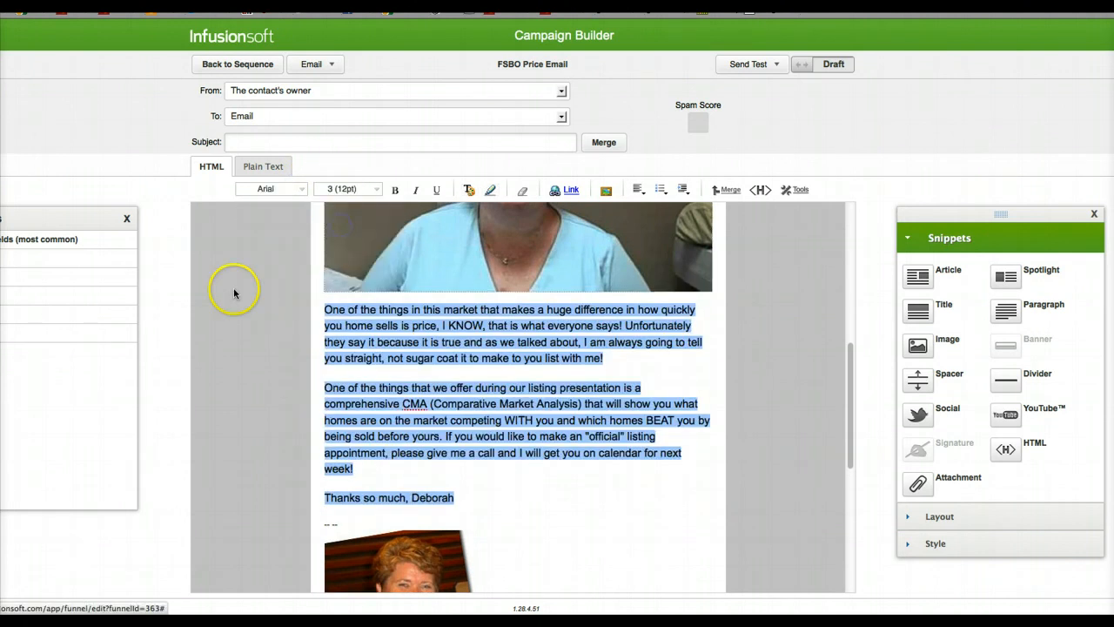
{"action": "left_click", "coordinate": [274, 318]}
Step: Review the finished email's layout and return to the sequence
{"action": "scroll", "coordinate": [278, 319], "scroll_direction": "down", "scroll_amount": 3}
{"action": "scroll", "coordinate": [279, 321], "scroll_direction": "down", "scroll_amount": 3}
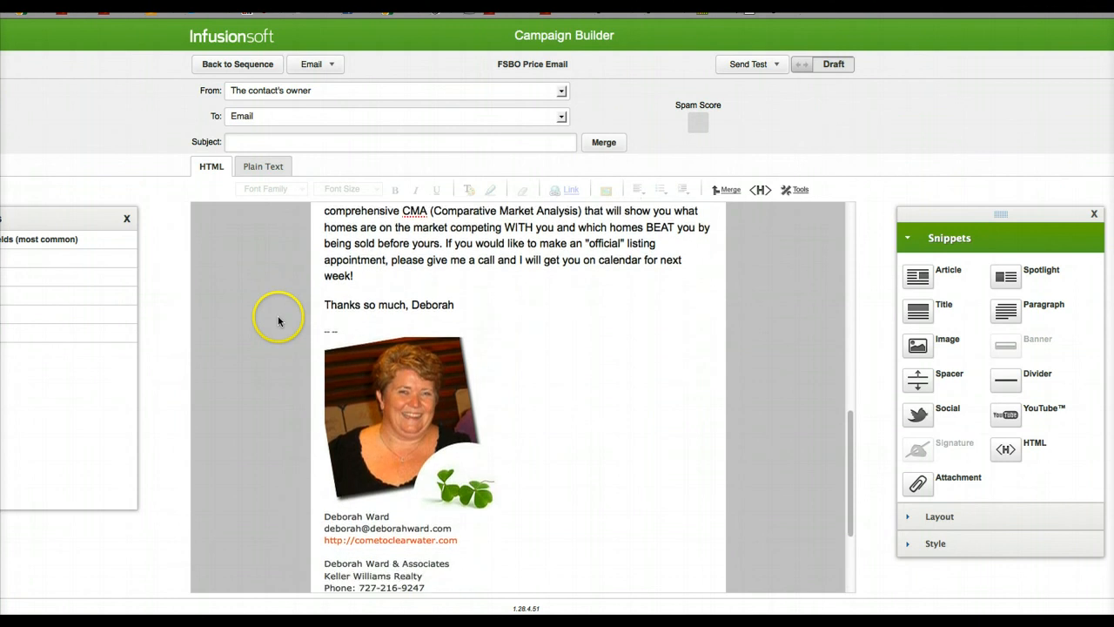
{"action": "scroll", "coordinate": [278, 320], "scroll_direction": "up", "scroll_amount": 10}
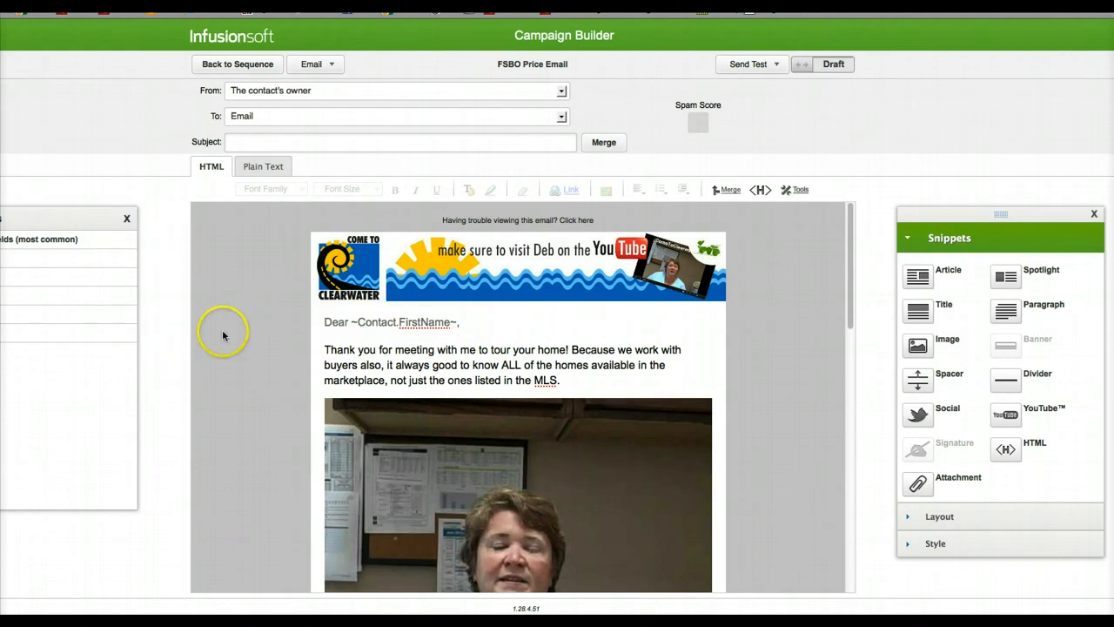
{"action": "left_click", "coordinate": [233, 66]}
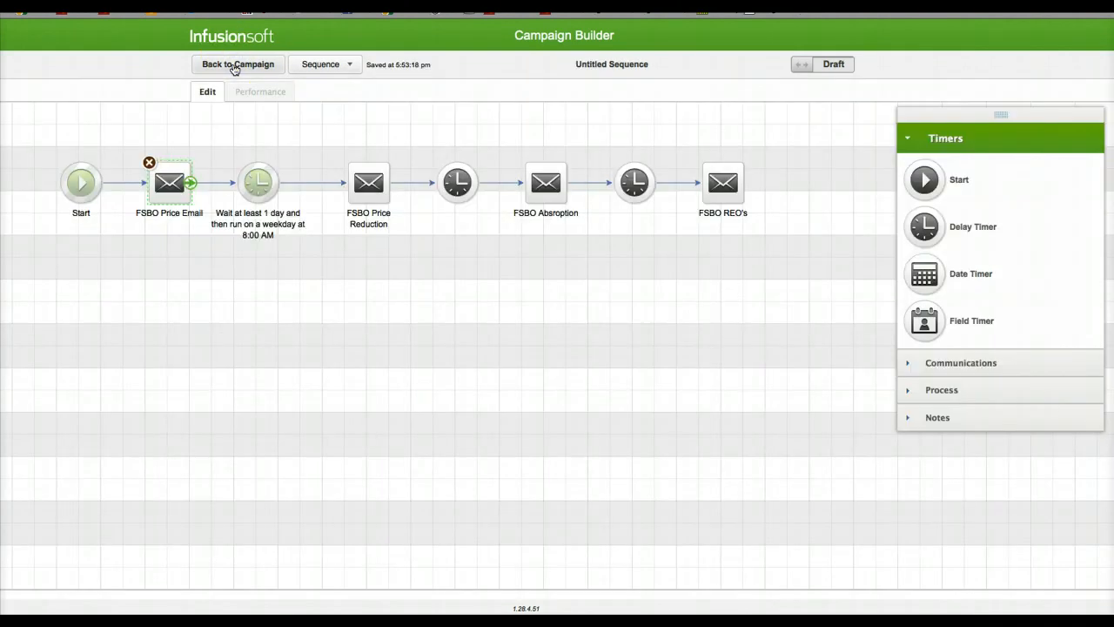
Step: Reopen the FSBO Price Email and try to switch its status from Draft to ready
{"action": "double_click", "coordinate": [178, 190]}
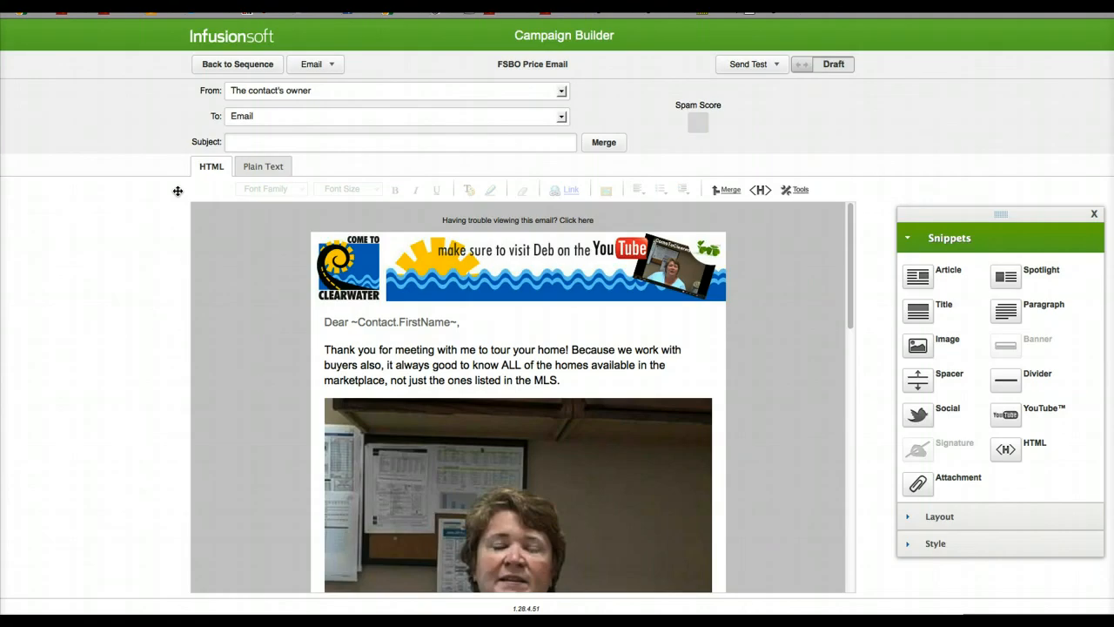
{"action": "left_click", "coordinate": [811, 64]}
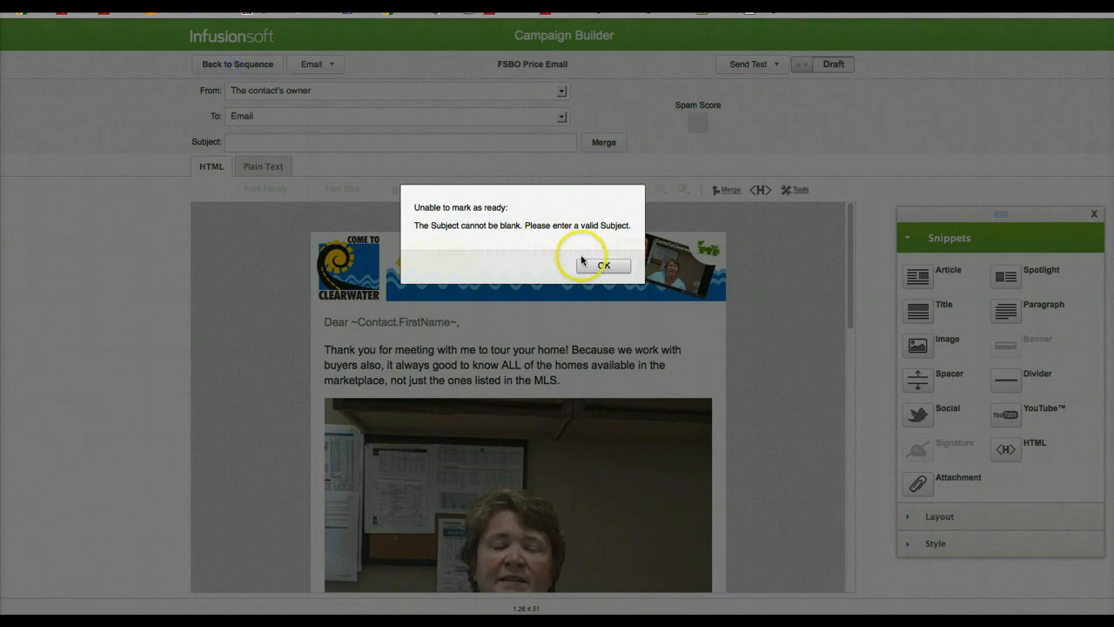
{"action": "left_click", "coordinate": [594, 265]}
Step: Switch to Chrome to check the first follow-up letter in the FSBO campaign post before filling in the blank email subject
{"action": "left_click", "coordinate": [259, 141]}
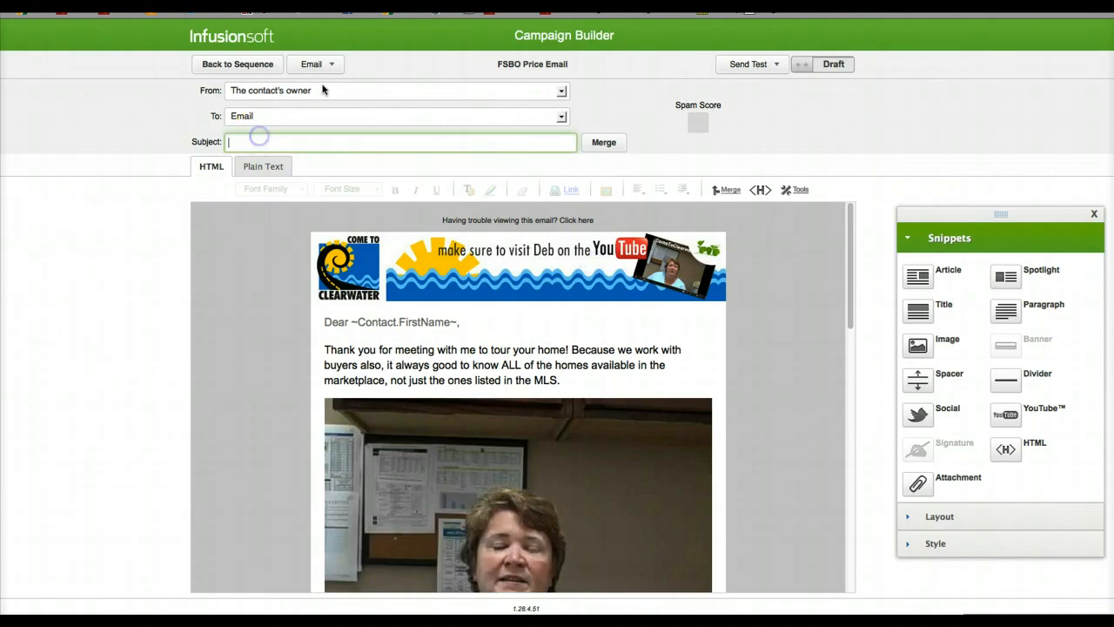
{"action": "key", "text": "super+Tab"}
{"action": "key", "text": "super+shift+Tab"}
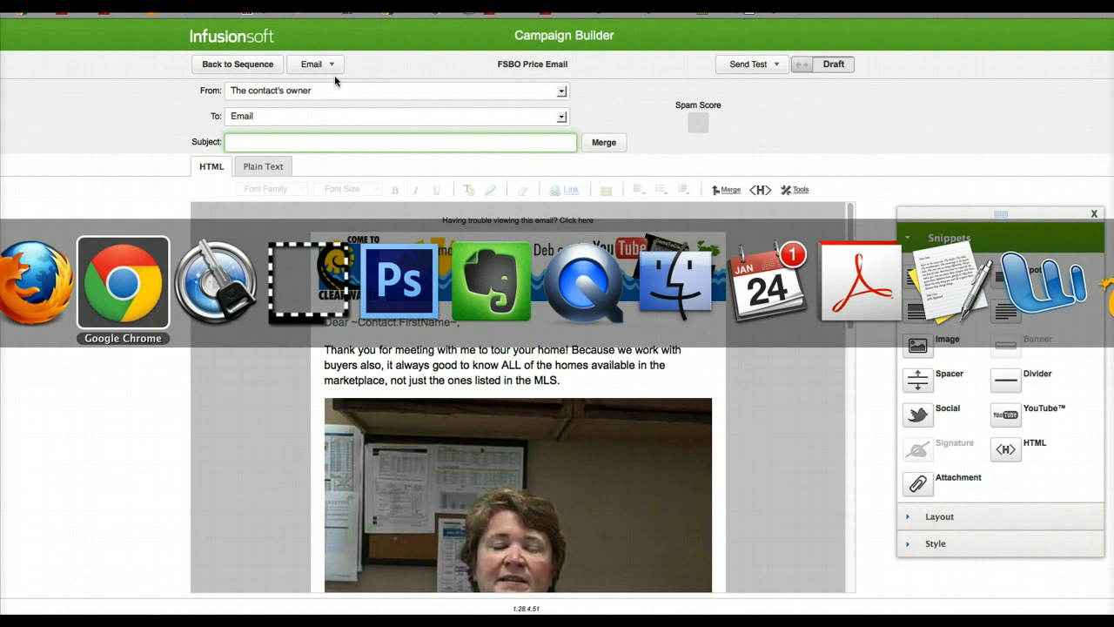
{"action": "scroll", "coordinate": [348, 305], "scroll_direction": "up", "scroll_amount": 10}
{"action": "scroll", "coordinate": [350, 309], "scroll_direction": "down", "scroll_amount": 3}
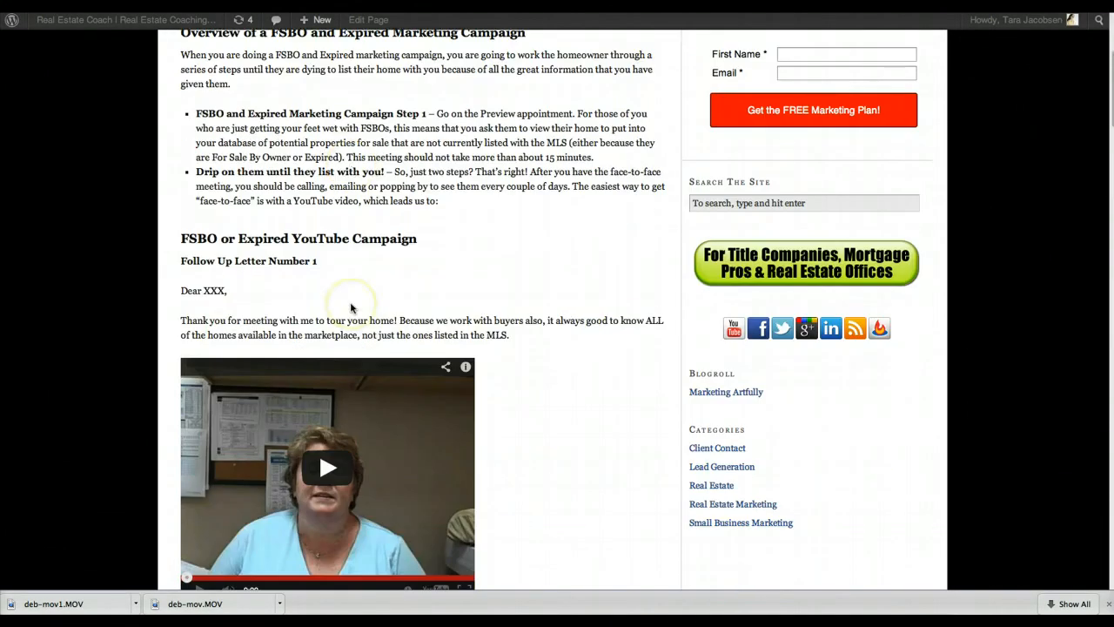
{"action": "scroll", "coordinate": [284, 275], "scroll_direction": "down", "scroll_amount": 1}
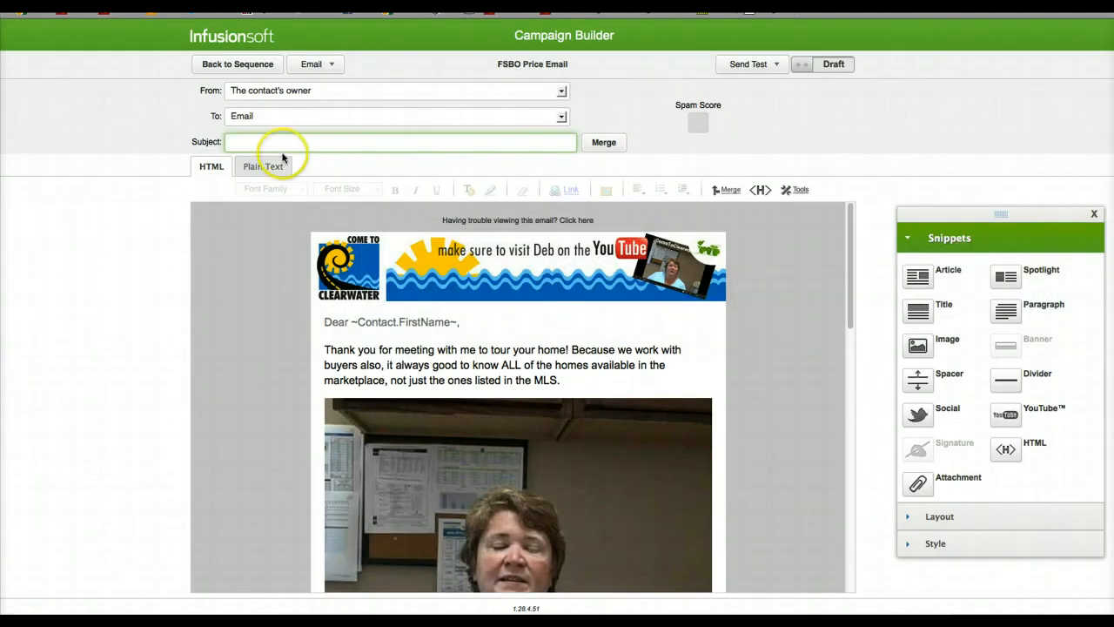
Step: Set the FSBO Price Email's subject to "[Requesting Info] Thanks for signin up for the FSBO Training Course"
{"action": "left_click", "coordinate": [282, 153]}
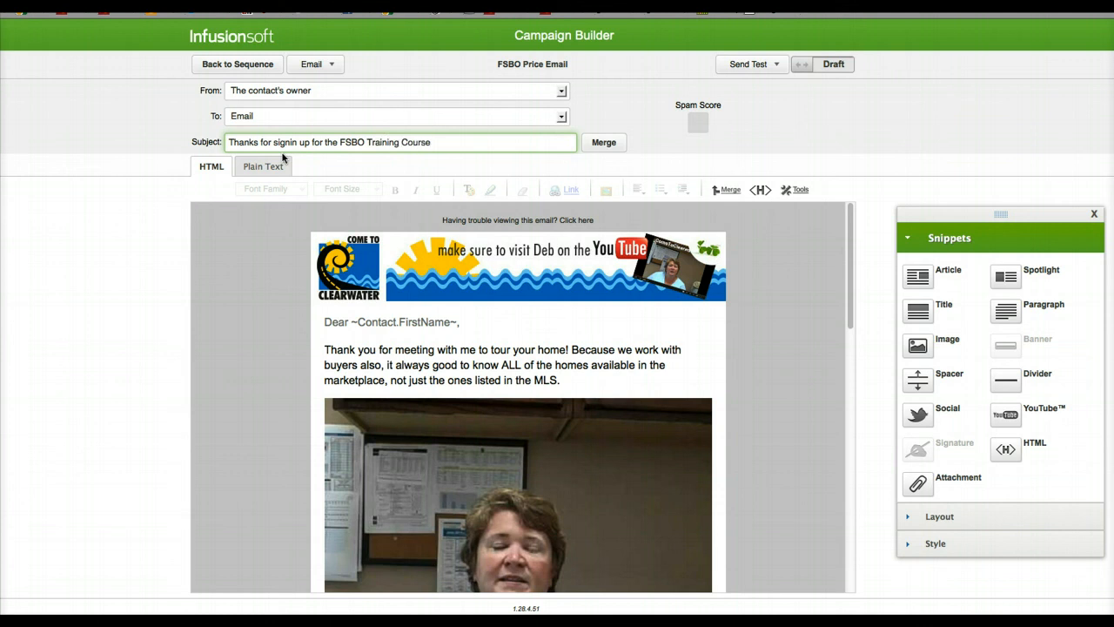
{"action": "left_click", "coordinate": [229, 144]}
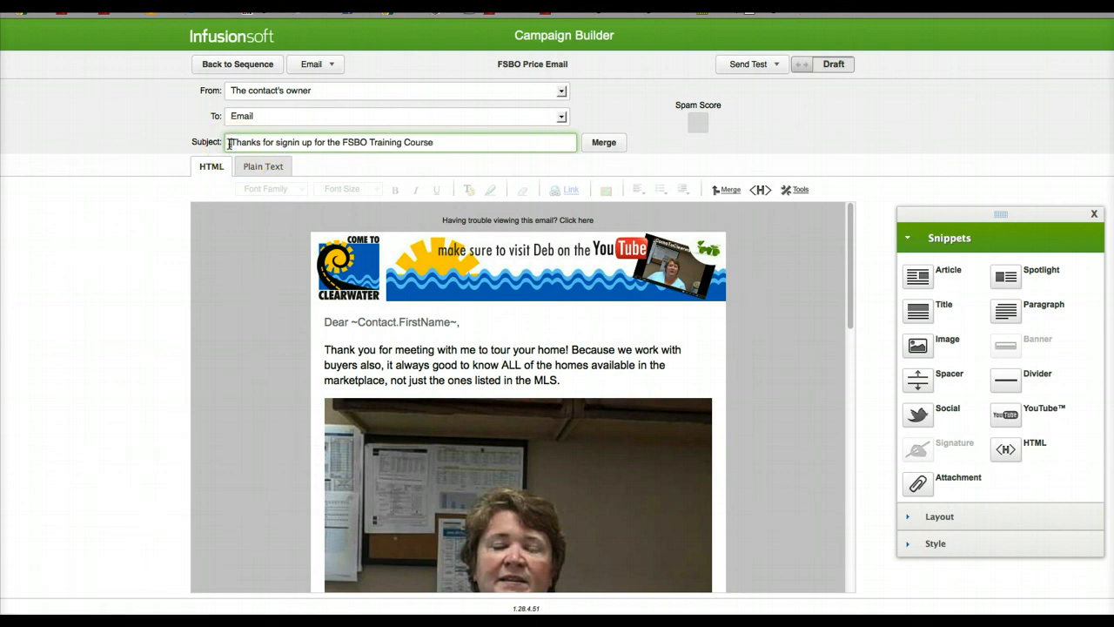
{"action": "type", "text": "Request"}
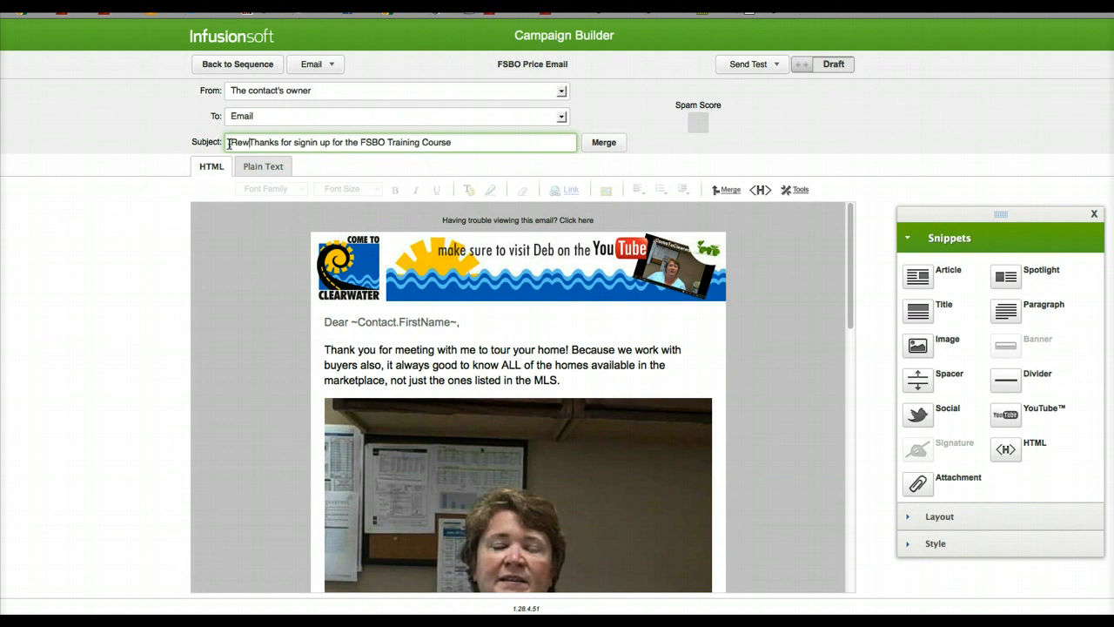
{"action": "type", "text": "ing Info"}
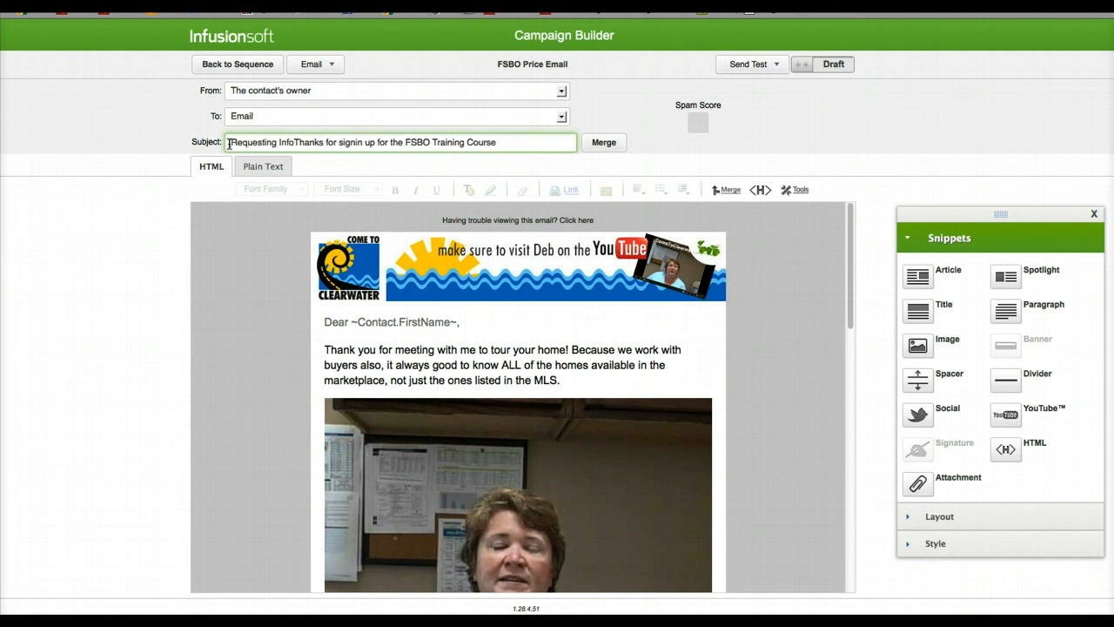
{"action": "type", "text": "]"}
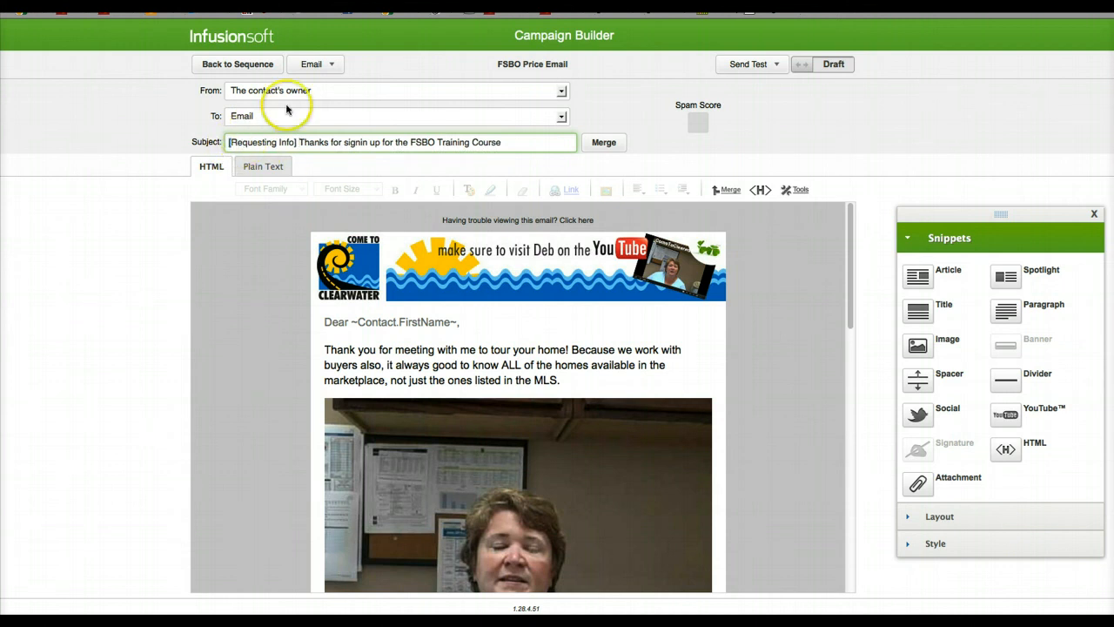
Step: Look through the Gmail inbox in Chrome for subject lines with bracketed prefixes, and go back from the email to its sequence
{"action": "key", "text": "super+Tab"}
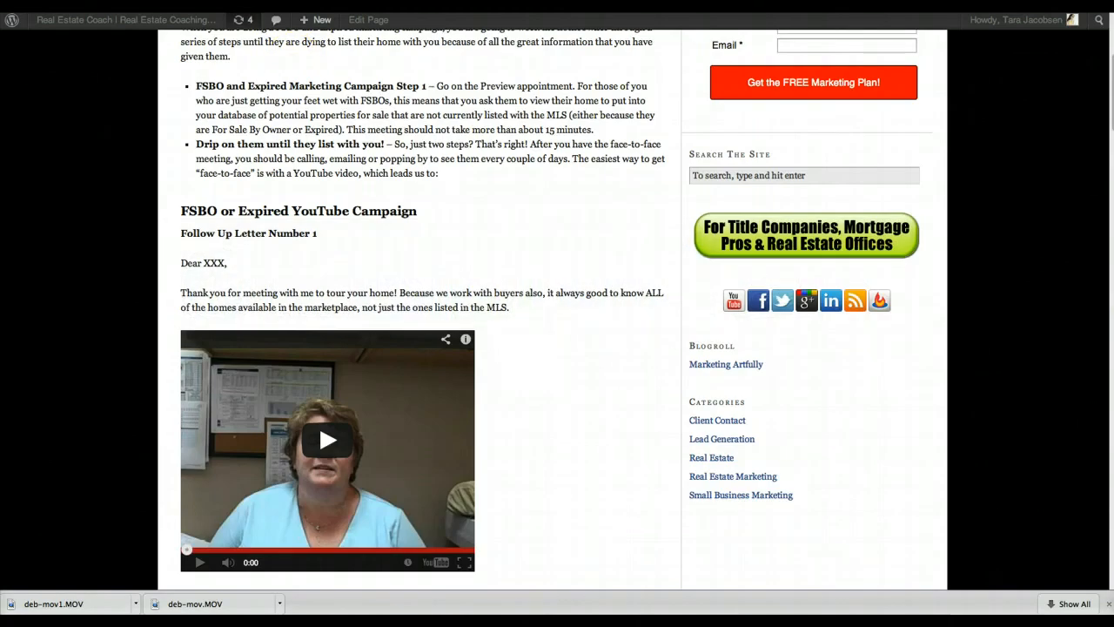
{"action": "key", "text": "ctrl+Tab"}
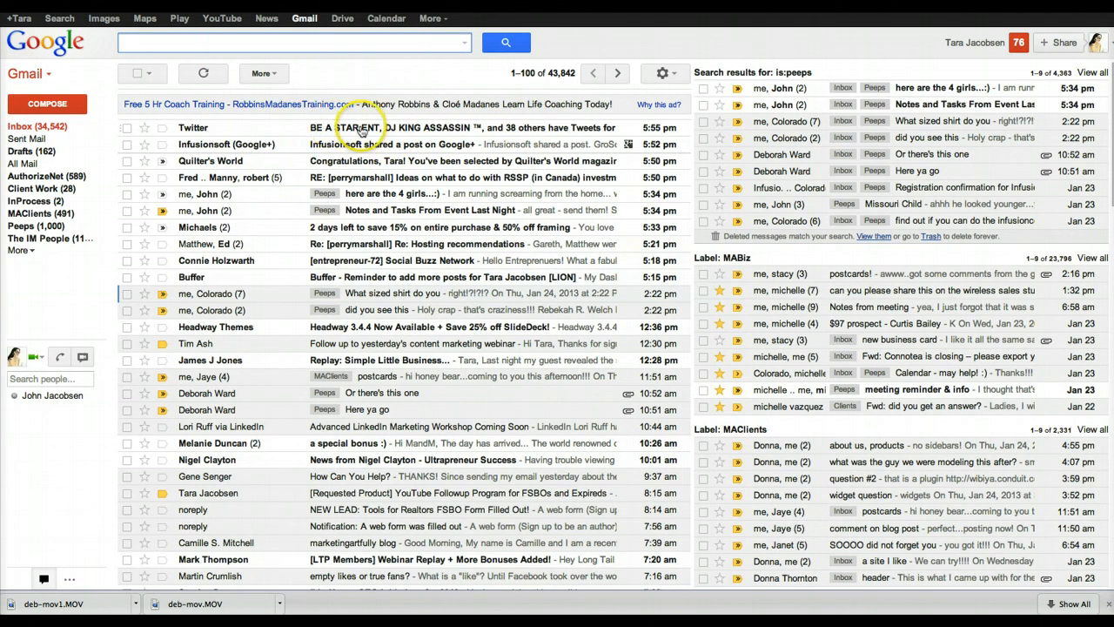
{"action": "scroll", "coordinate": [351, 153], "scroll_direction": "down", "scroll_amount": 5}
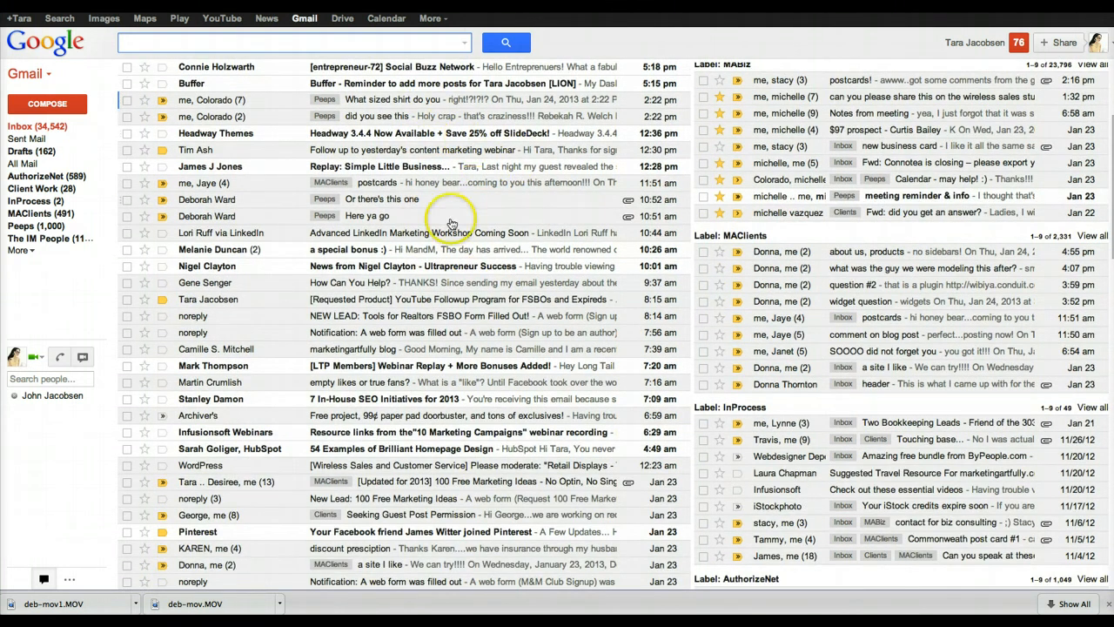
{"action": "scroll", "coordinate": [451, 225], "scroll_direction": "down", "scroll_amount": 8}
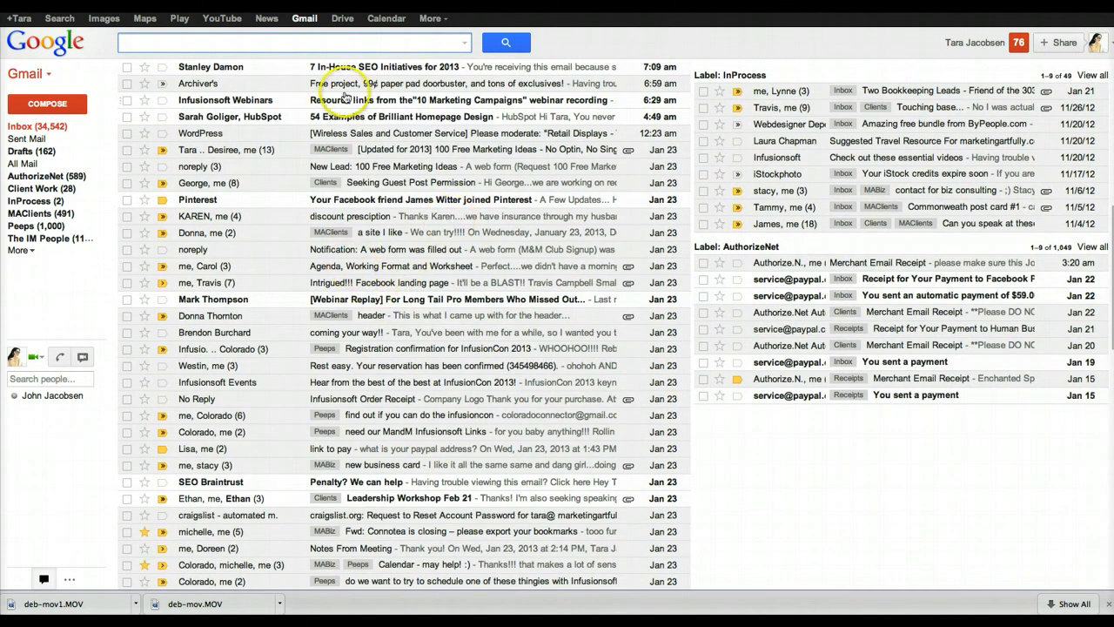
{"action": "scroll", "coordinate": [409, 313], "scroll_direction": "down", "scroll_amount": 10}
{"action": "scroll", "coordinate": [411, 312], "scroll_direction": "up", "scroll_amount": 20}
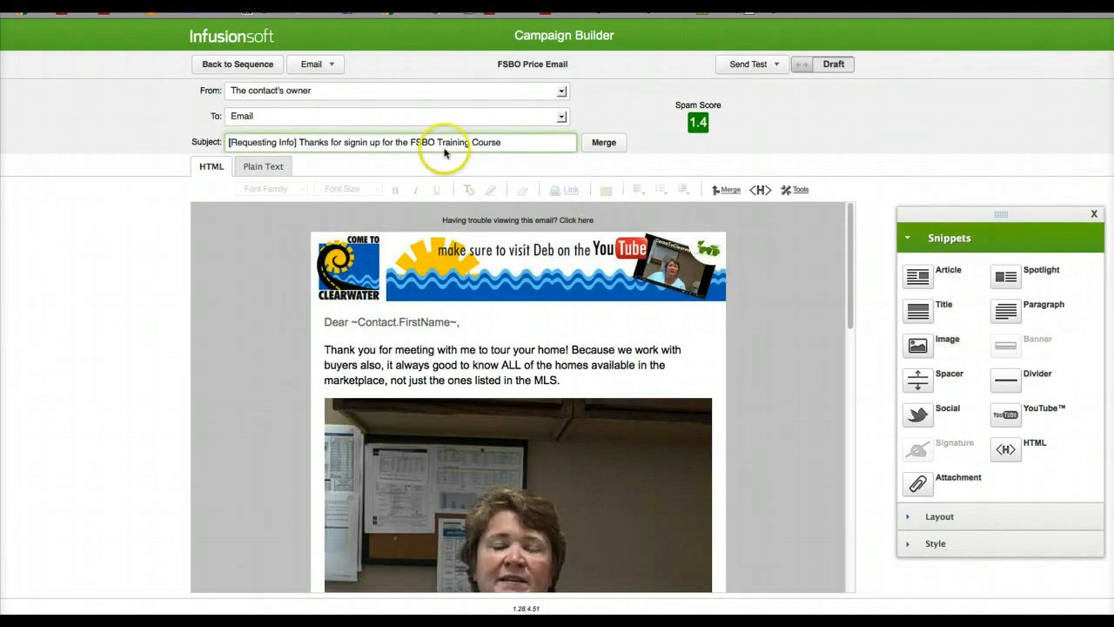
{"action": "left_click", "coordinate": [238, 65]}
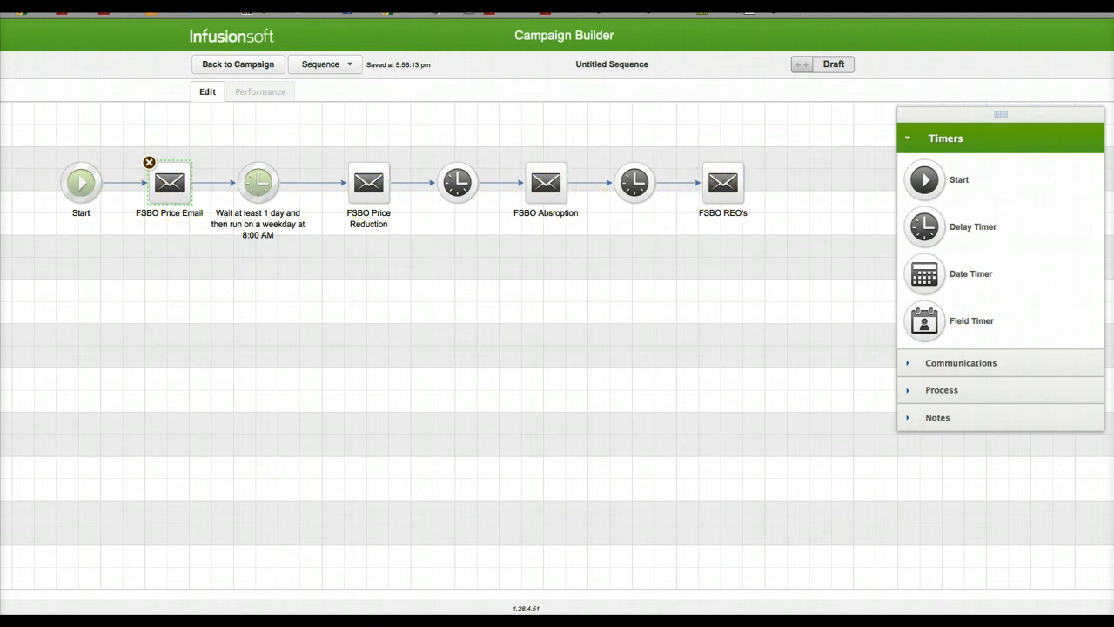
Step: Switch to Chrome and view the FREE FSBO & Expired YouTube Marketing Plan sign-up form beside the campaign post
{"action": "key", "text": "super+Tab"}
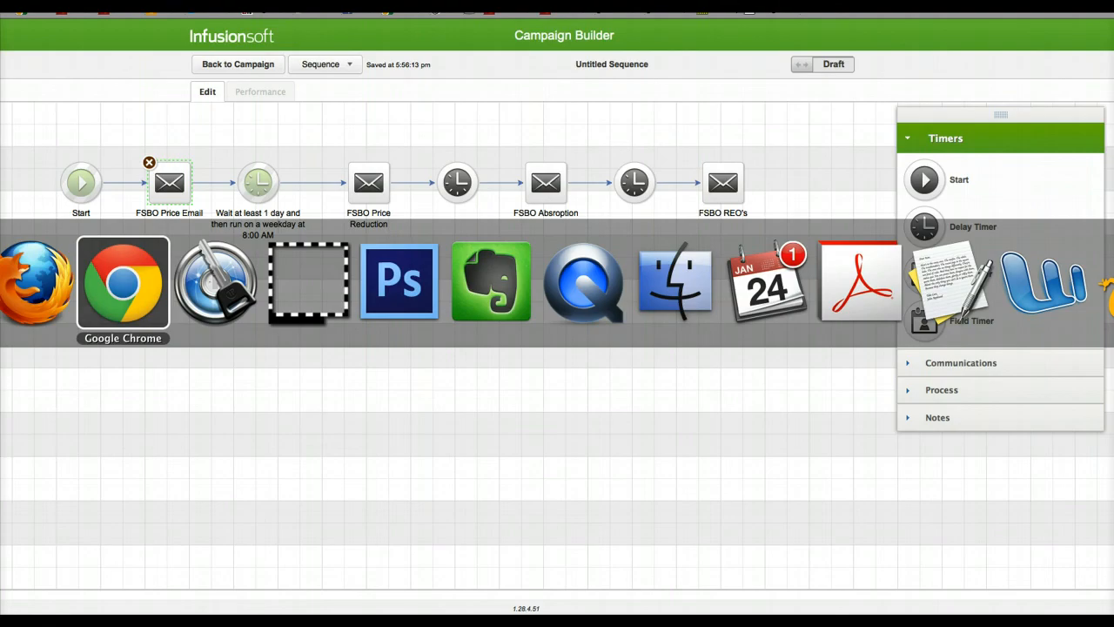
{"action": "scroll", "coordinate": [740, 140], "scroll_direction": "up", "scroll_amount": 5}
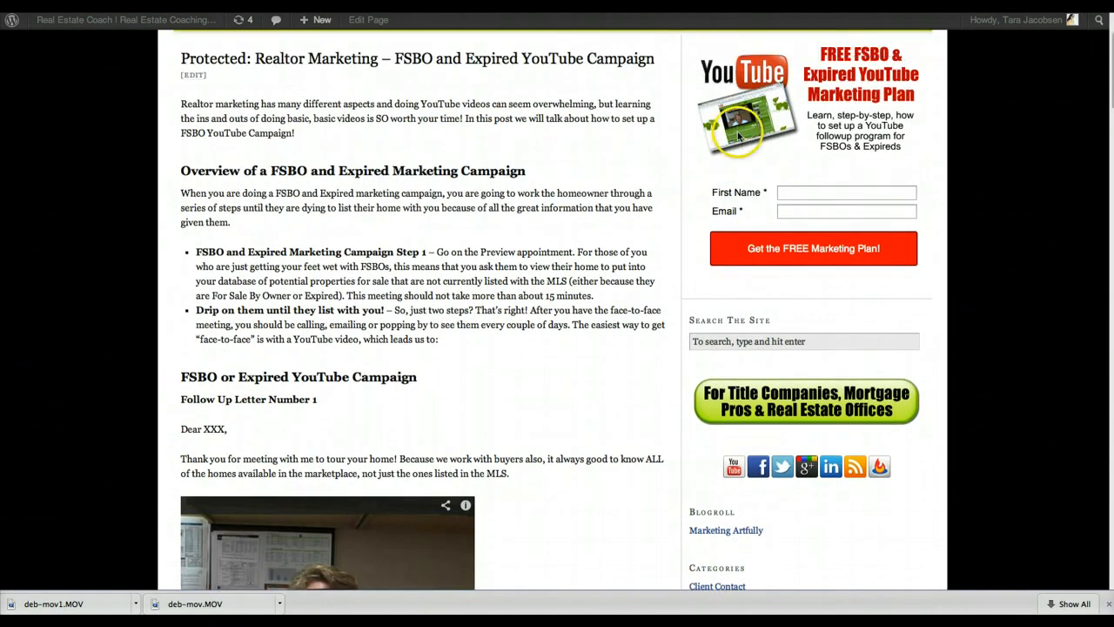
{"action": "scroll", "coordinate": [738, 134], "scroll_direction": "up", "scroll_amount": 3}
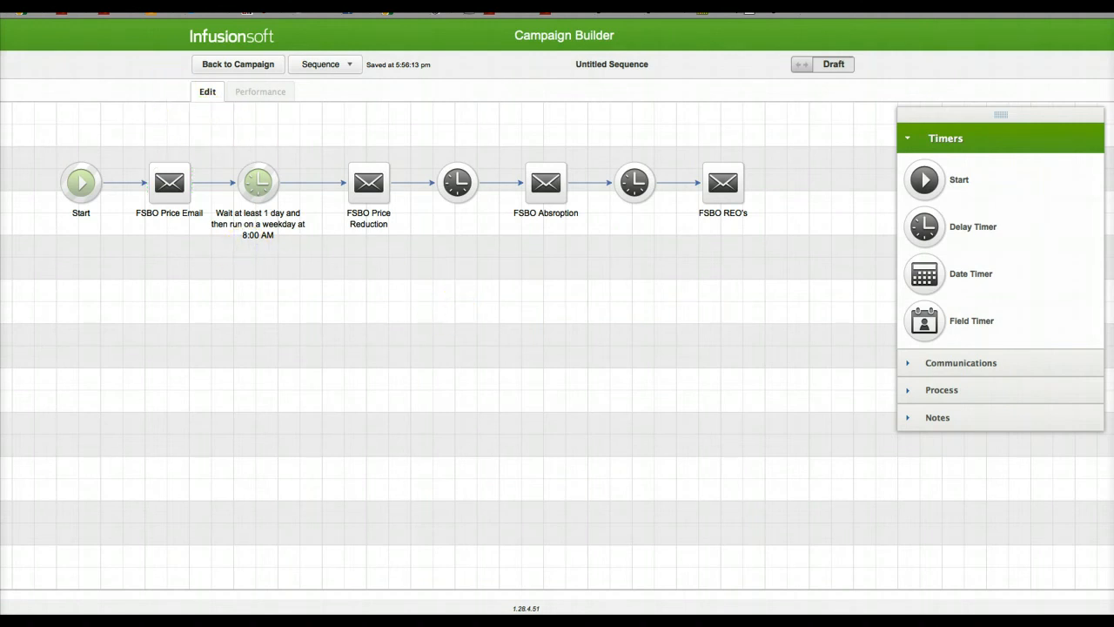
Step: Switch to Chrome and open the Come To Clearwater real estate website's home page
{"action": "key", "text": "super+Tab"}
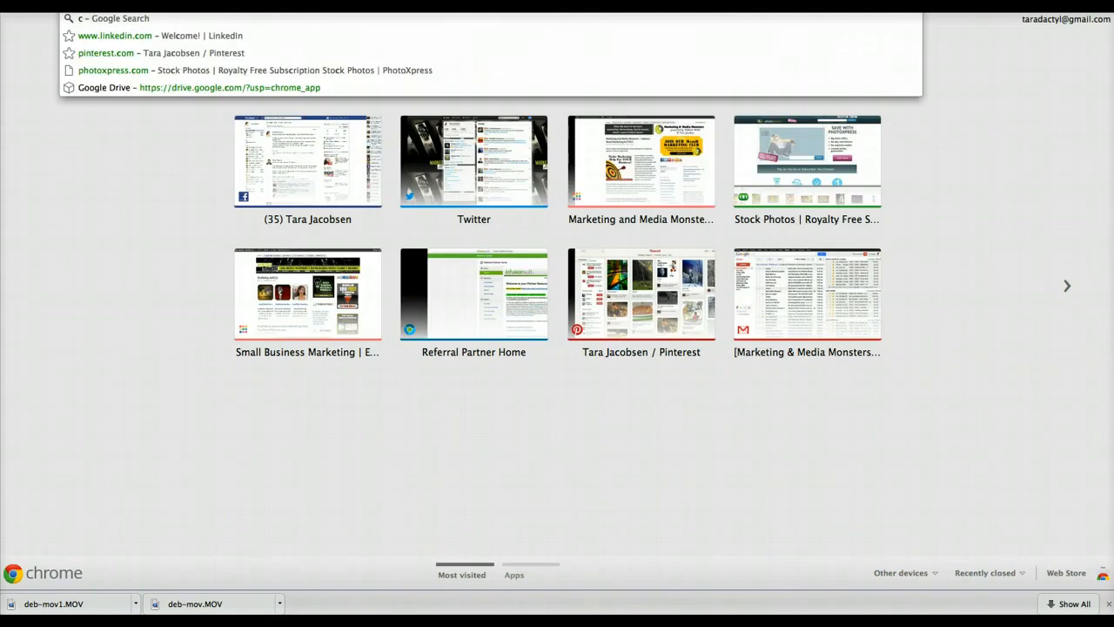
{"action": "type", "text": "omet"}
{"action": "key", "text": "Return"}
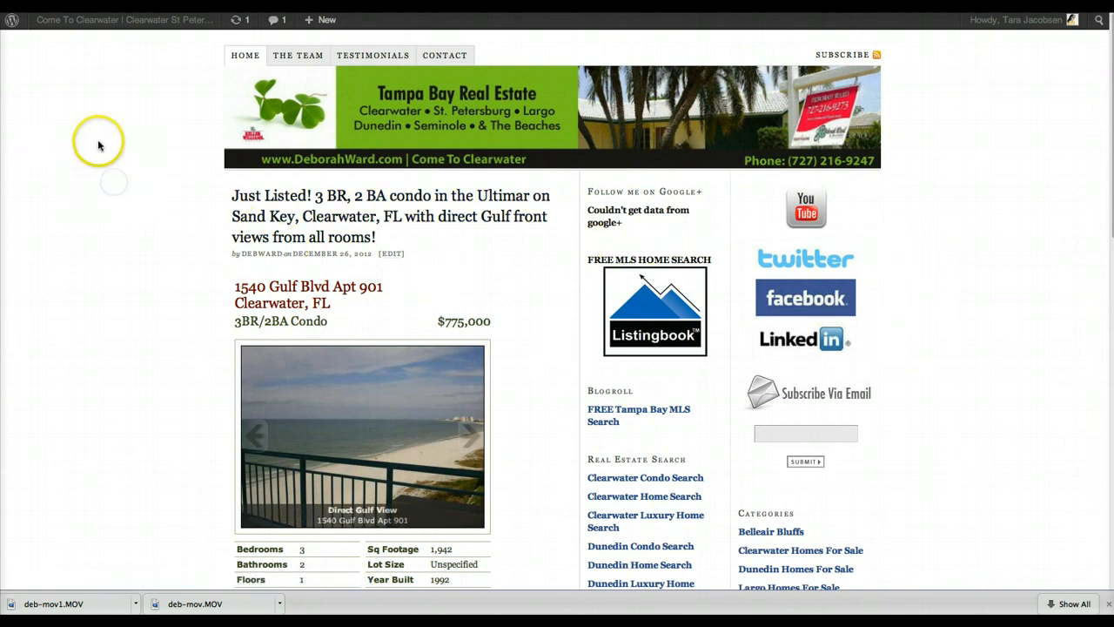
Step: View the Real Estate Marketing Tools home page and its free marketing plan sign-up form
{"action": "mouse_move", "coordinate": [322, 20]}
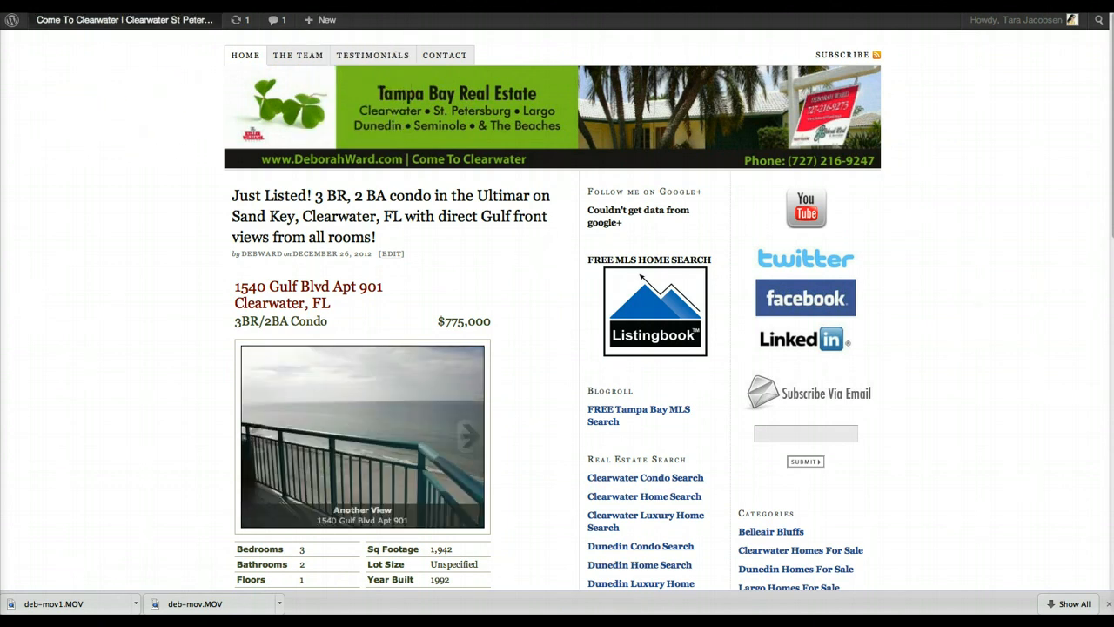
{"action": "mouse_move", "coordinate": [124, 20]}
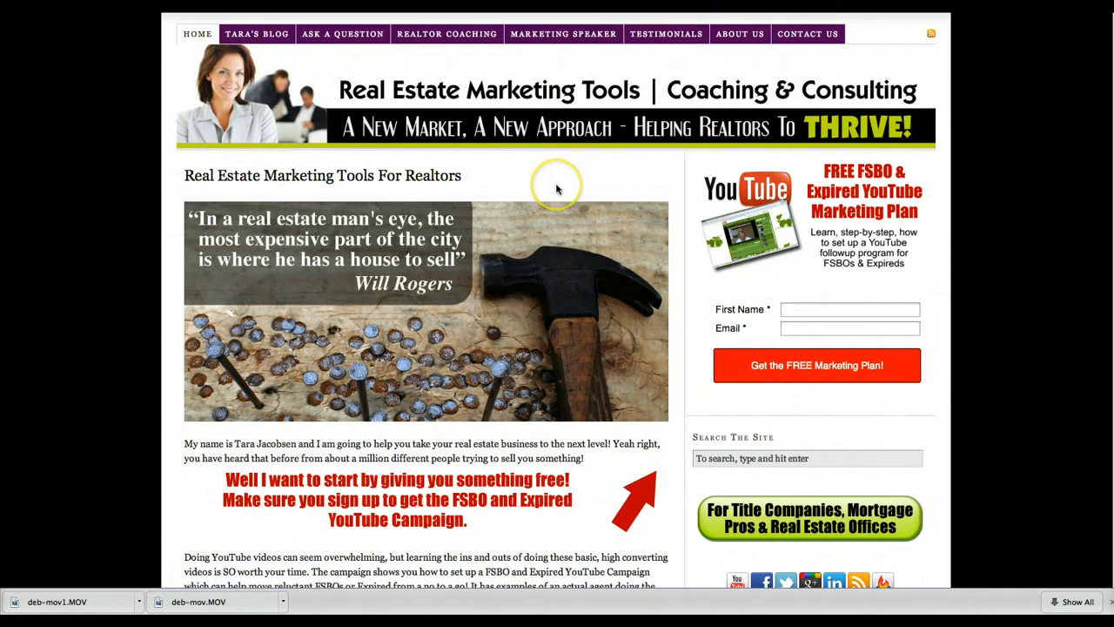
{"action": "scroll", "coordinate": [556, 183], "scroll_direction": "down", "scroll_amount": 1}
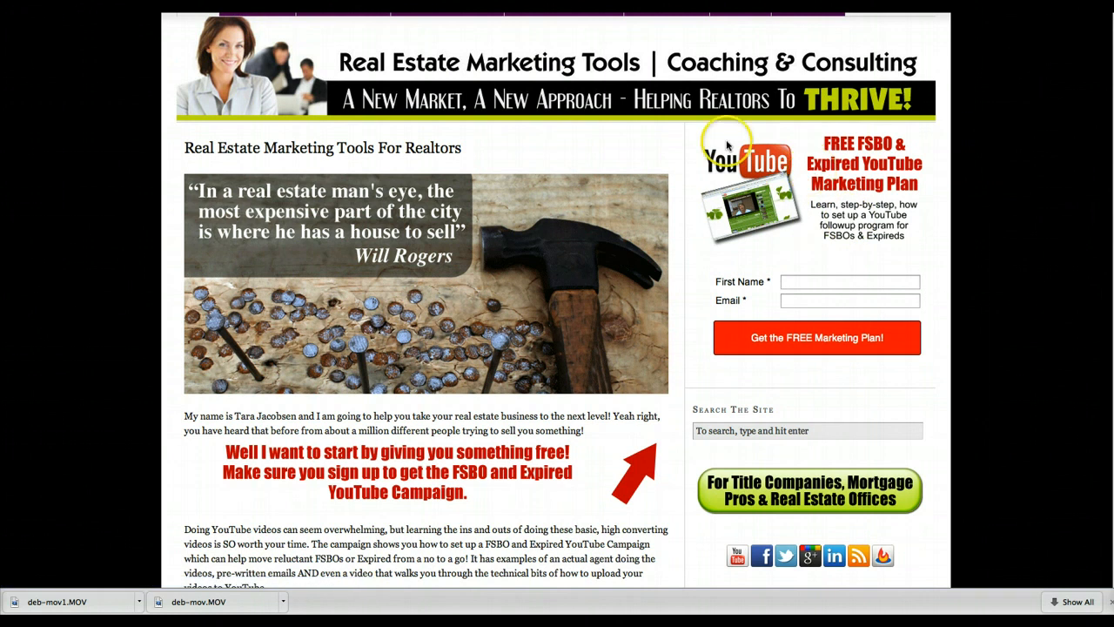